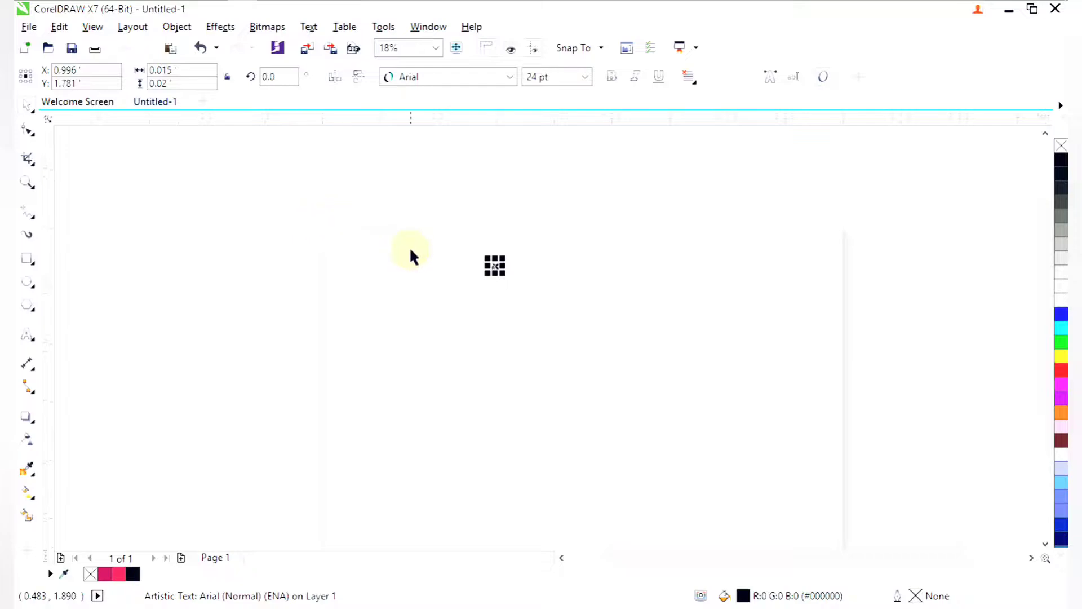
Enlarge the small letter P text to about 1,004 pt, roughly 0.64 by 0.83 ft.
{"action": "left_click_drag", "start_coordinate": [502, 274], "coordinate": [642, 205]}
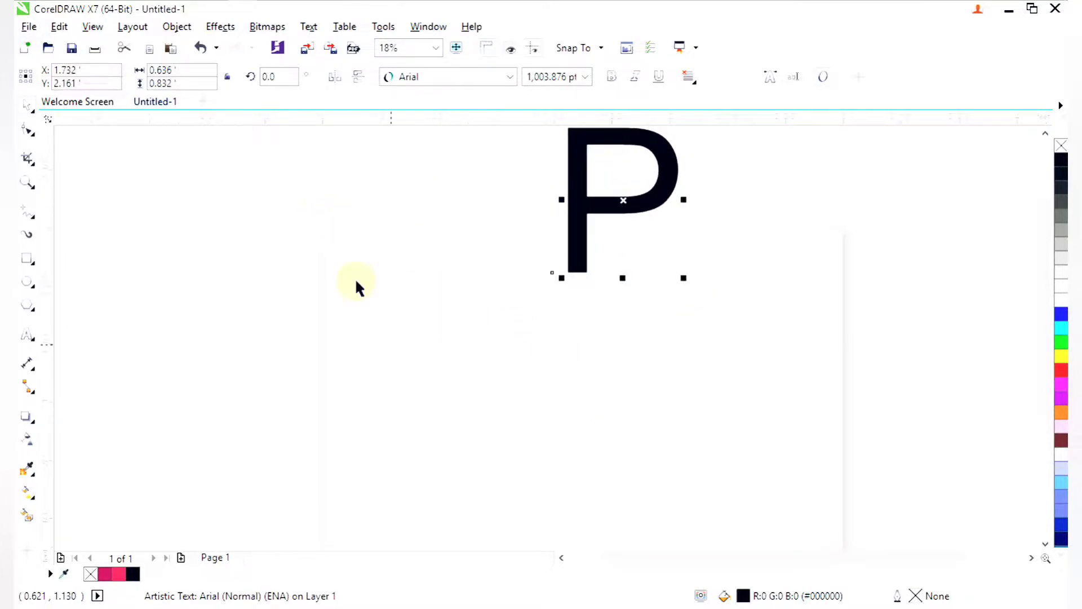
Start a stylized P outline below the letter with the Polyline tool, drawing the slanted foot and the rising diagonal of the leg.
{"action": "left_click", "coordinate": [33, 219]}
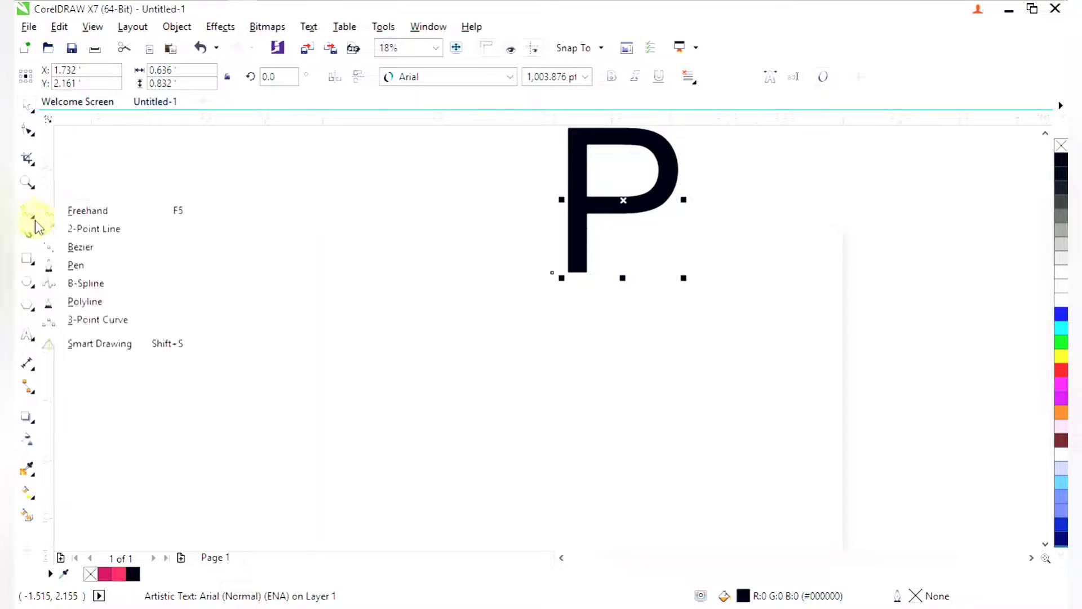
{"action": "left_click", "coordinate": [106, 307]}
{"action": "key", "text": "F2"}
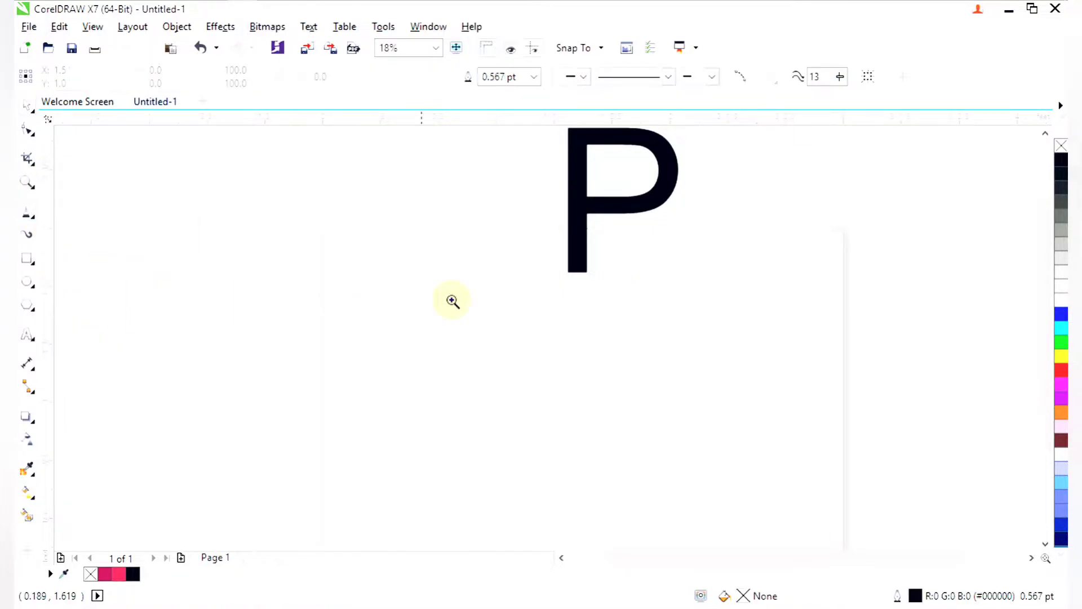
{"action": "left_click_drag", "start_coordinate": [462, 302], "coordinate": [691, 514]}
{"action": "left_click_drag", "start_coordinate": [444, 208], "coordinate": [683, 437]}
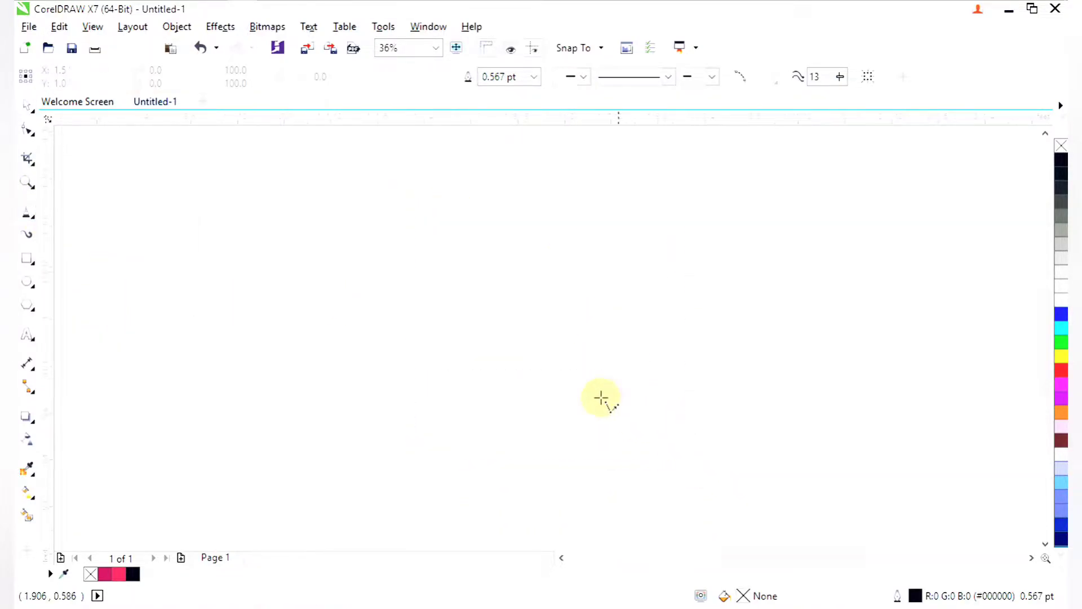
{"action": "left_click", "coordinate": [461, 417]}
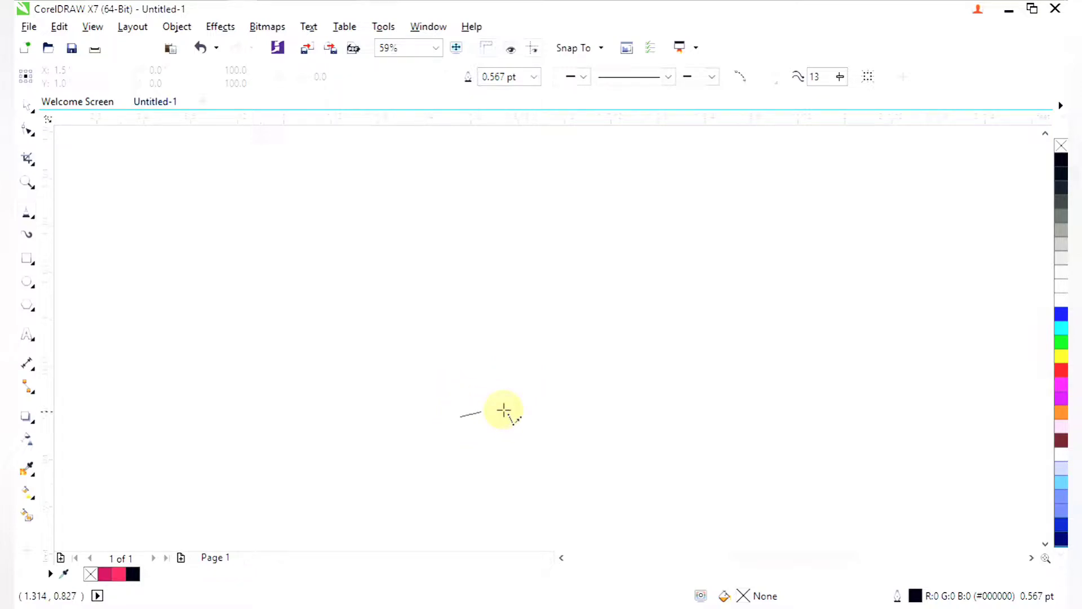
{"action": "left_click", "coordinate": [528, 390]}
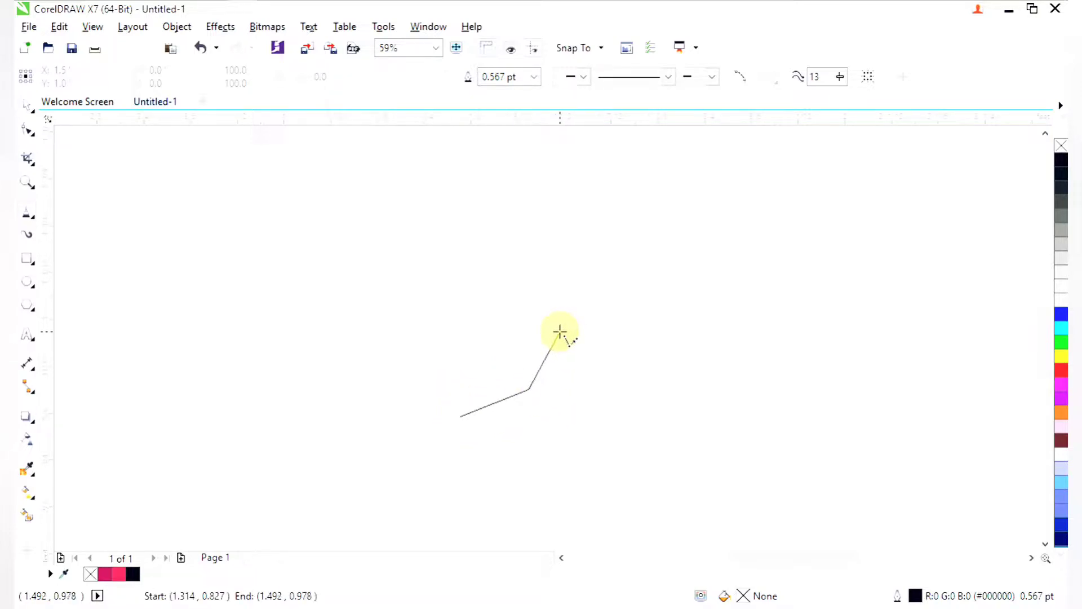
{"action": "left_click", "coordinate": [559, 331]}
Continue the polyline along the bowl's underside, up the diagonal corner and vertical outer side, and back across the long top edge.
{"action": "key", "text": "F2"}
{"action": "left_click_drag", "start_coordinate": [483, 181], "coordinate": [676, 344]}
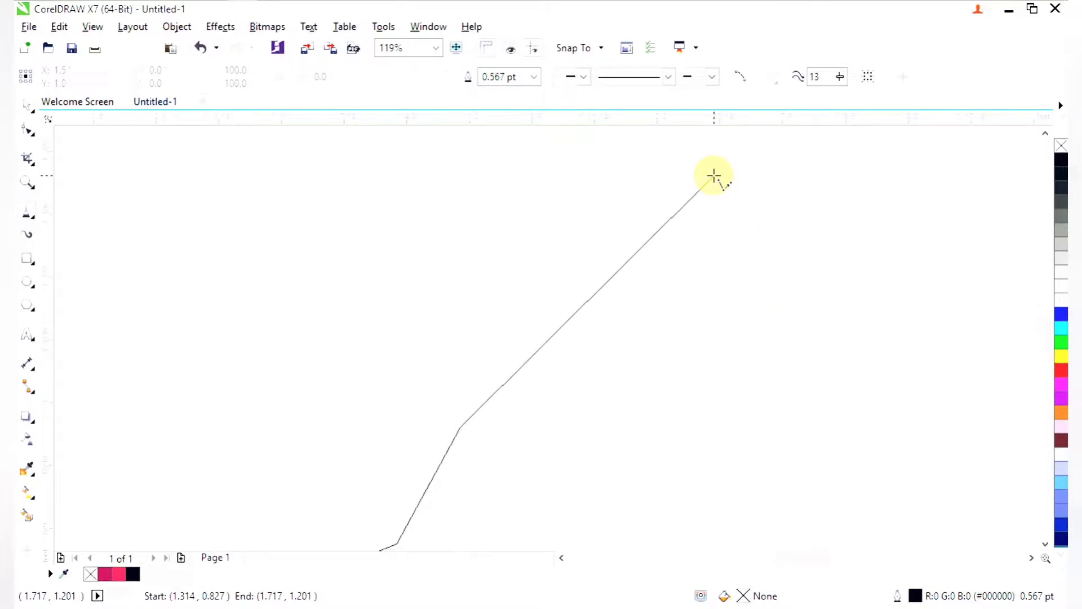
{"action": "left_click", "coordinate": [563, 424]}
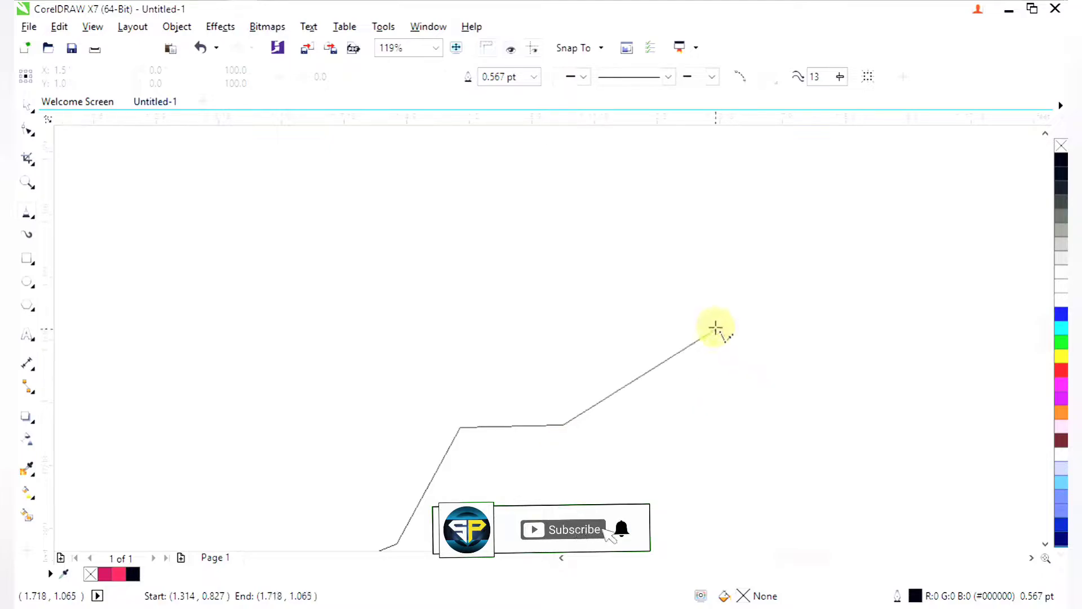
{"action": "left_click", "coordinate": [717, 293]}
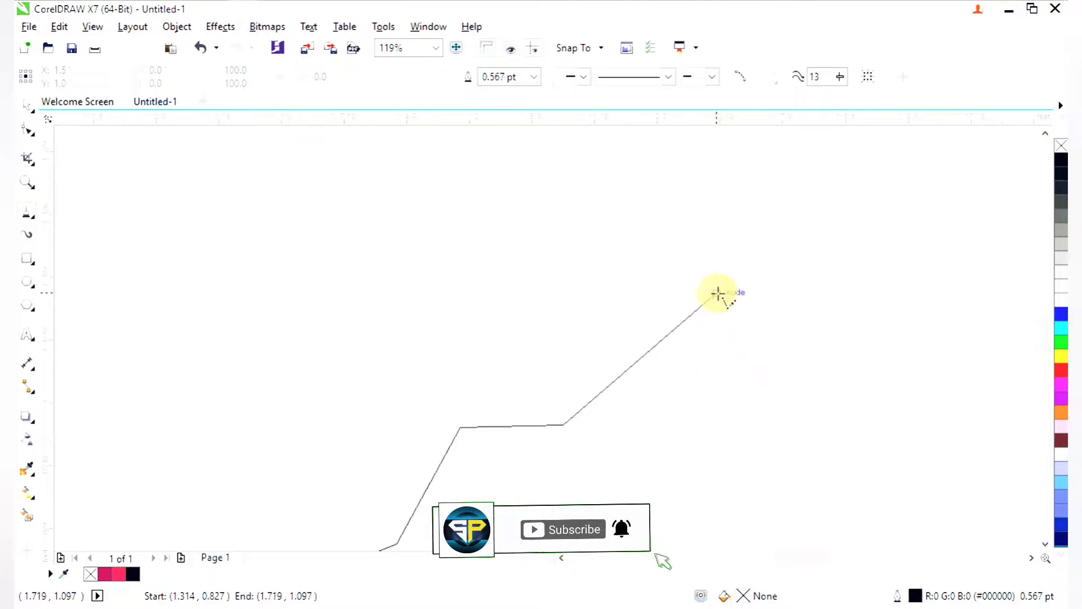
{"action": "left_click", "coordinate": [716, 177]}
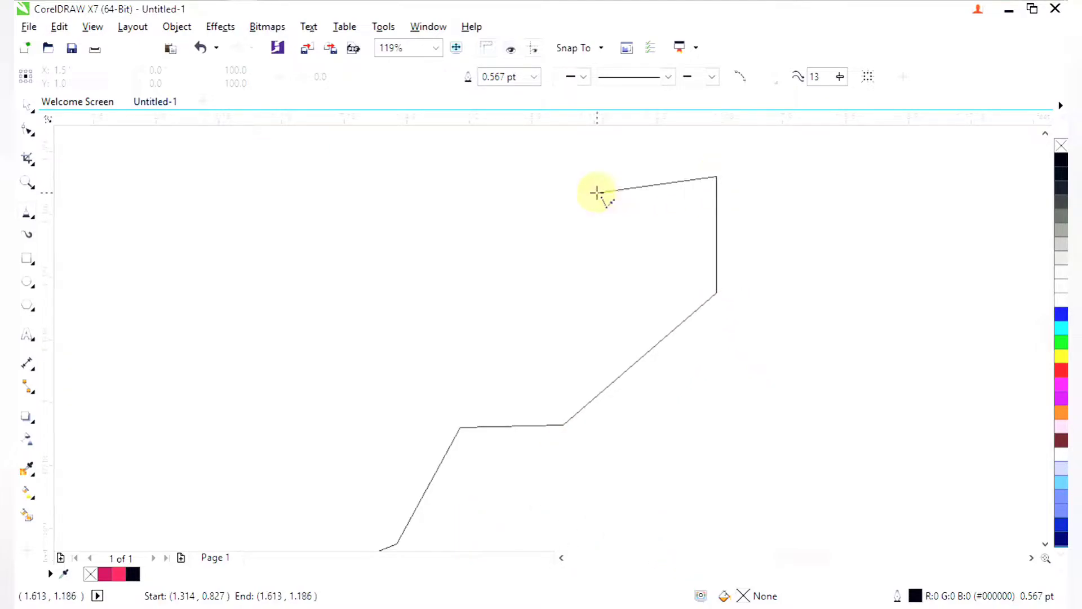
{"action": "left_click", "coordinate": [347, 176]}
Draw the slanted arm end, inner notch and long leg edge, closing the P outline at about 0.405 by 0.373 ft.
{"action": "left_click", "coordinate": [398, 277]}
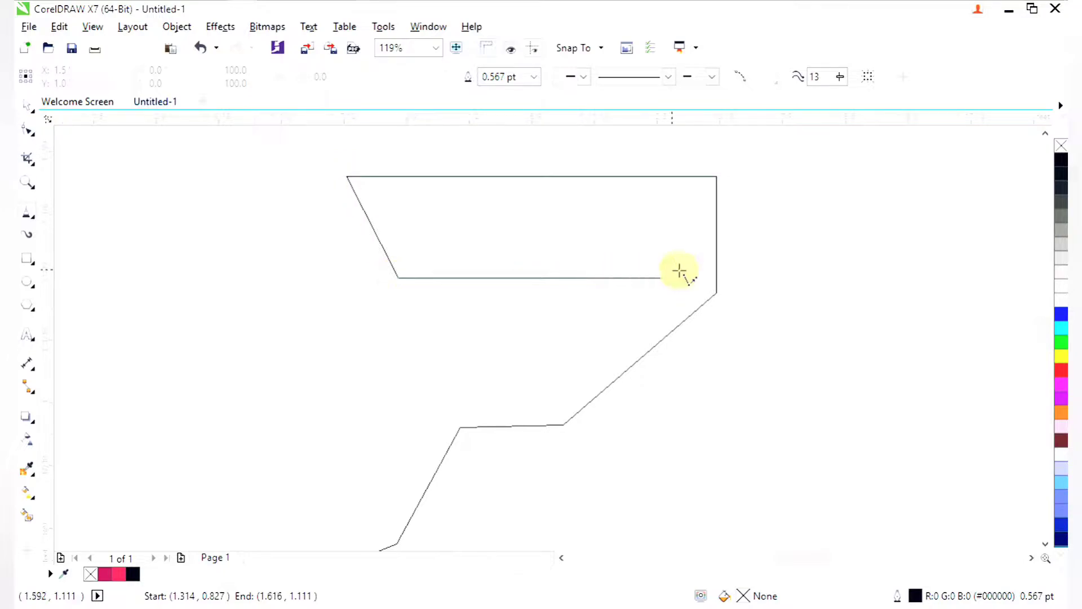
{"action": "left_click", "coordinate": [618, 276]}
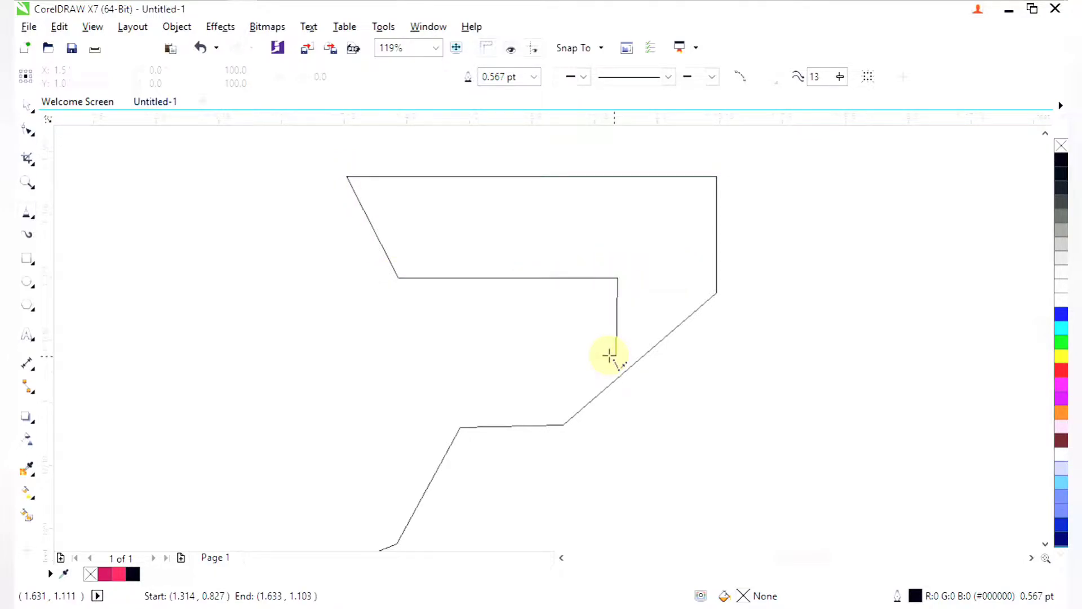
{"action": "left_click", "coordinate": [564, 325]}
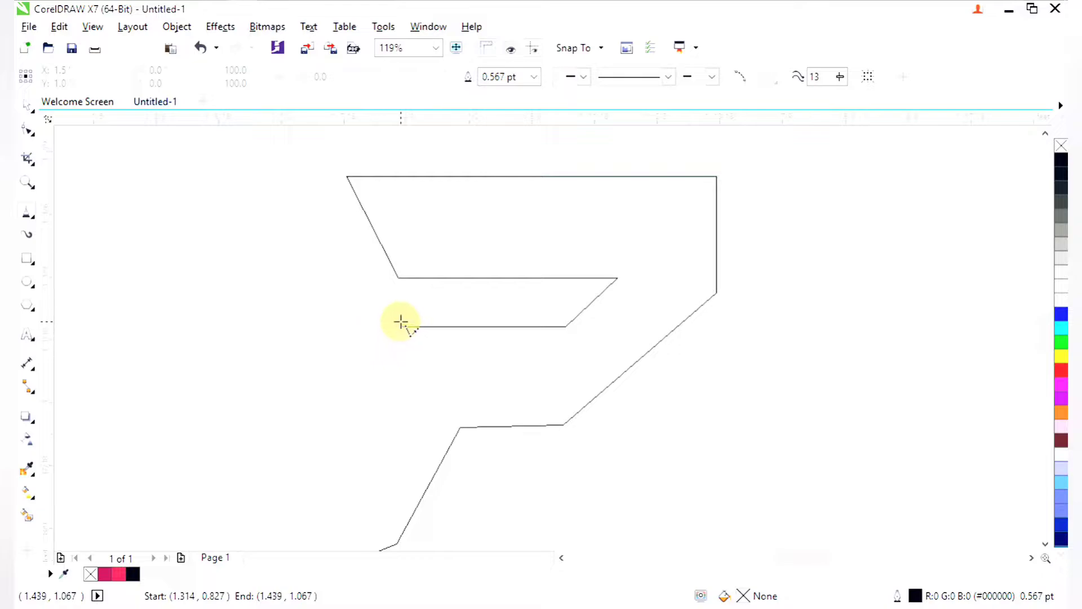
{"action": "left_click", "coordinate": [393, 326]}
{"action": "scroll", "coordinate": [393, 321], "scroll_direction": "down", "scroll_amount": 2}
{"action": "scroll", "coordinate": [395, 367], "scroll_direction": "up", "scroll_amount": 1}
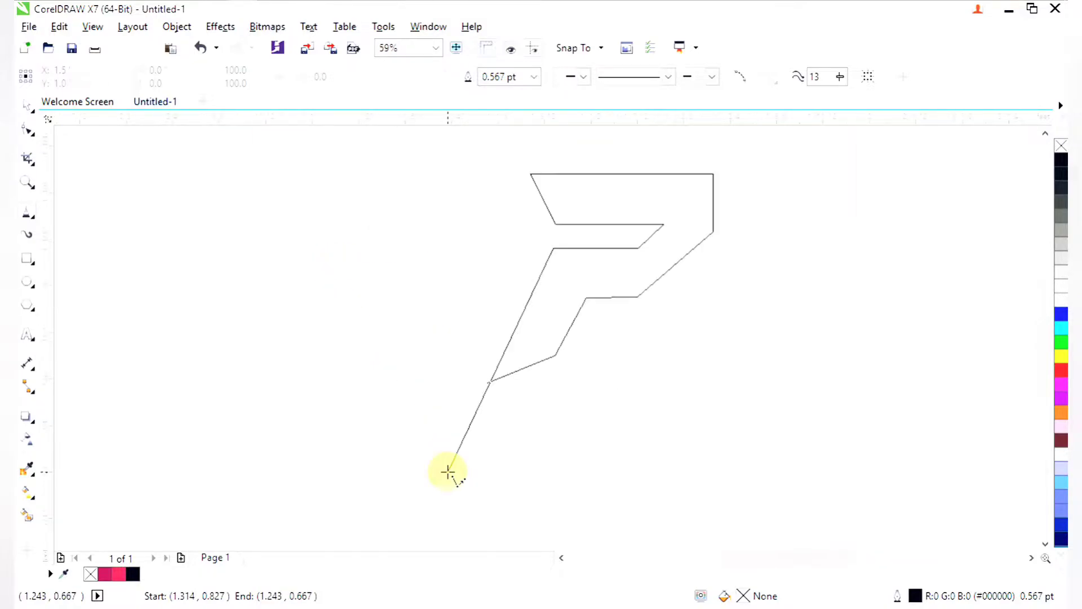
{"action": "left_click", "coordinate": [483, 382]}
Select all nodes of the P outline with the Shape tool and convert its line segments to curves.
{"action": "scroll", "coordinate": [491, 379], "scroll_direction": "down", "scroll_amount": 2}
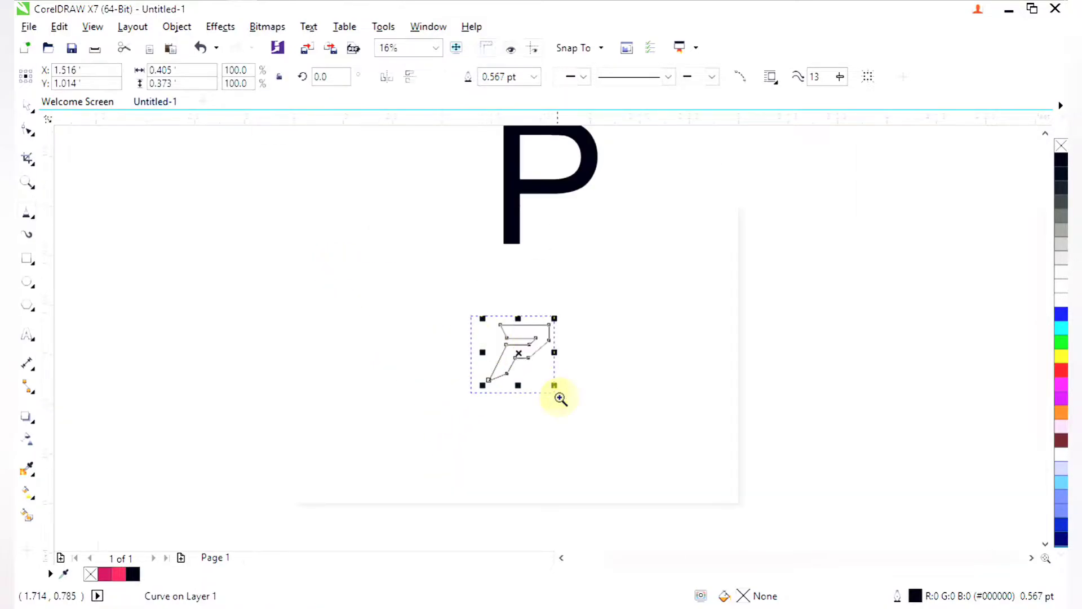
{"action": "scroll", "coordinate": [555, 393], "scroll_direction": "up", "scroll_amount": 2}
{"action": "scroll", "coordinate": [428, 226], "scroll_direction": "down", "scroll_amount": 2}
{"action": "left_click_drag", "start_coordinate": [378, 178], "coordinate": [555, 317]}
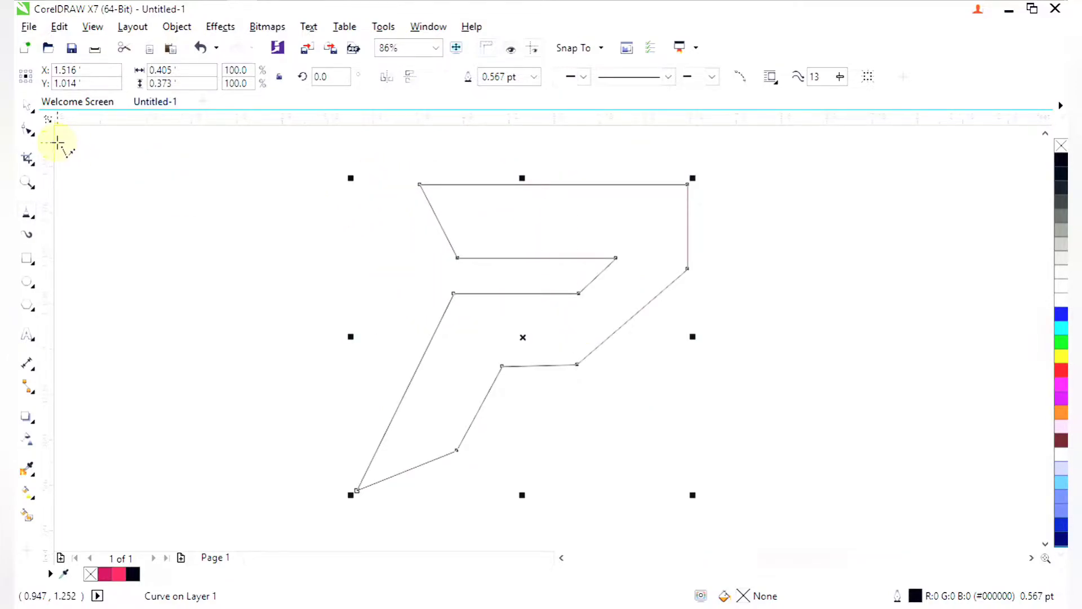
{"action": "left_click", "coordinate": [24, 135]}
{"action": "scroll", "coordinate": [161, 177], "scroll_direction": "down", "scroll_amount": 2}
{"action": "left_click_drag", "start_coordinate": [169, 174], "coordinate": [348, 246]}
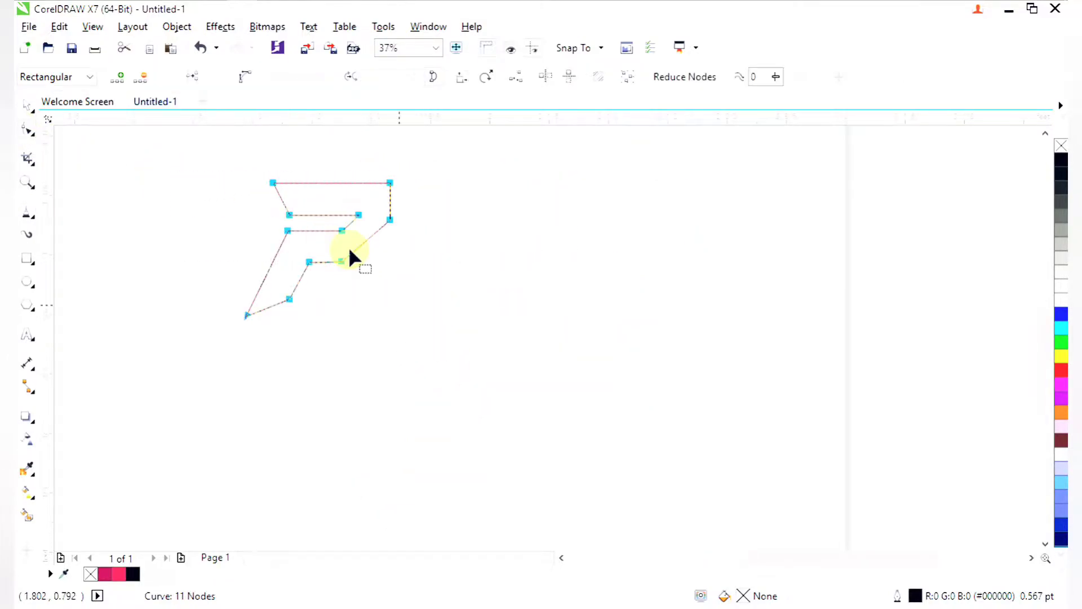
Bend the bowl's outer diagonal and the short inner diagonal outward into rounded curves, then deselect the outline.
{"action": "key", "text": "z"}
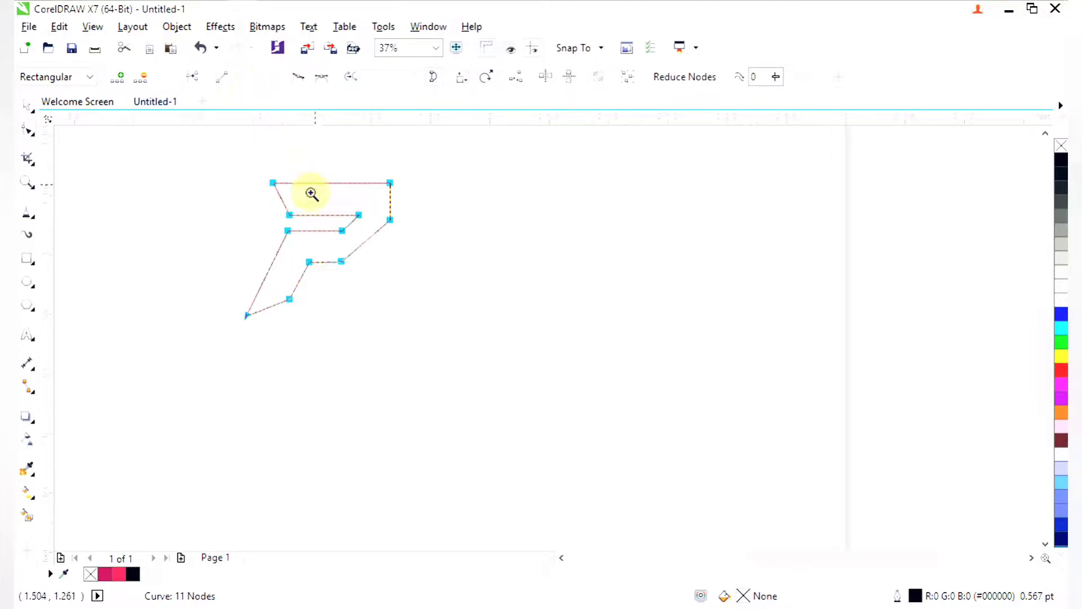
{"action": "left_click_drag", "start_coordinate": [268, 181], "coordinate": [452, 272]}
{"action": "left_click_drag", "start_coordinate": [573, 337], "coordinate": [598, 362]}
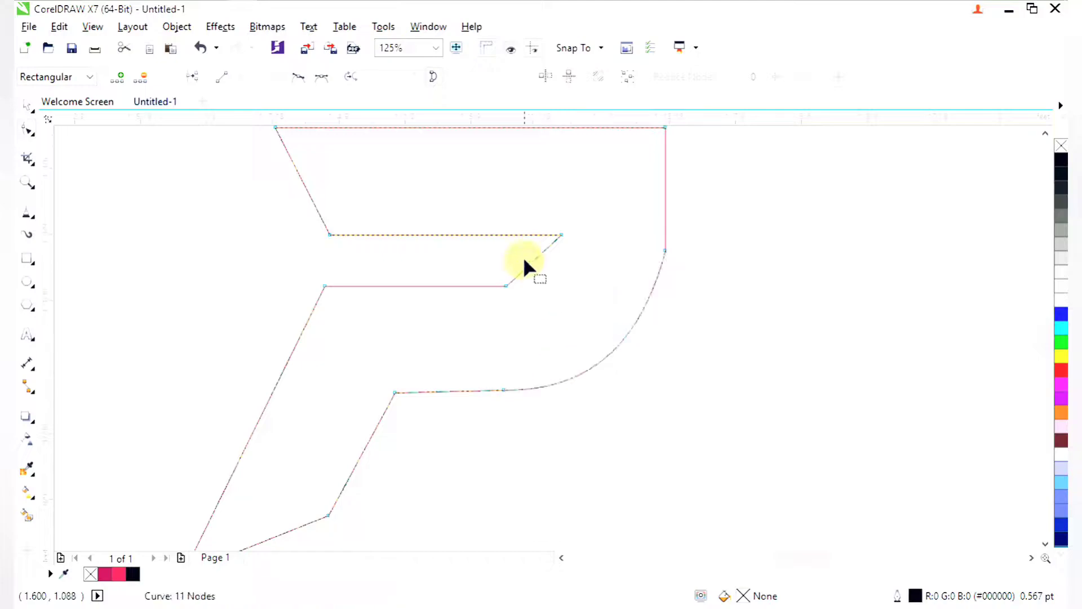
{"action": "left_click_drag", "start_coordinate": [535, 259], "coordinate": [543, 267]}
{"action": "key", "text": "space"}
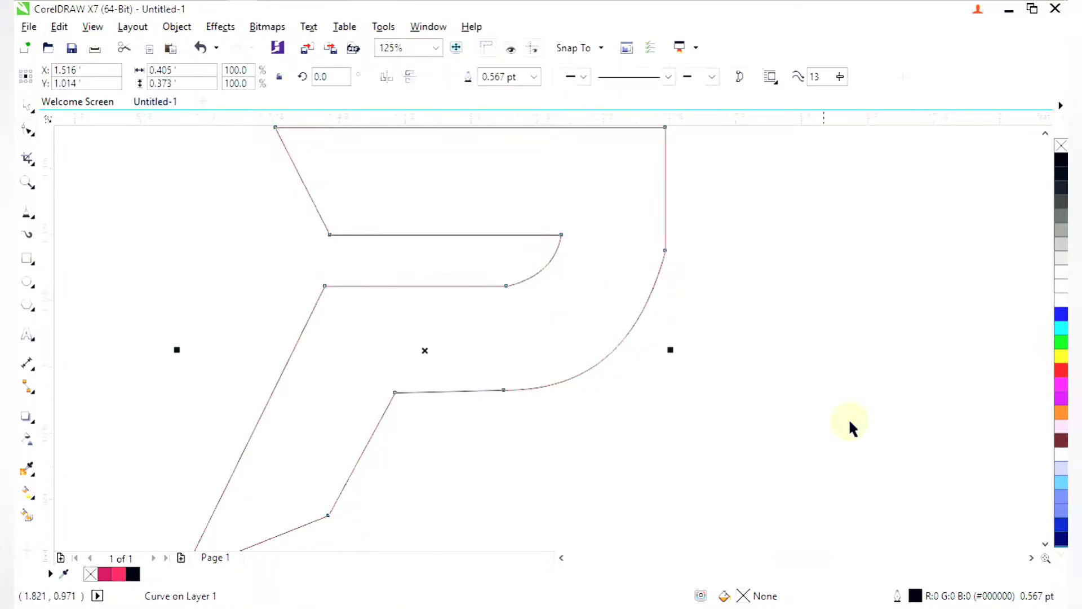
{"action": "left_click", "coordinate": [849, 421]}
Draw two Freehand lines from the slanted arm end's upper and lower corners that meet at a point inside the arm.
{"action": "scroll", "coordinate": [615, 328], "scroll_direction": "down", "scroll_amount": 1}
{"action": "key", "text": "F2"}
{"action": "left_click_drag", "start_coordinate": [420, 194], "coordinate": [657, 458]}
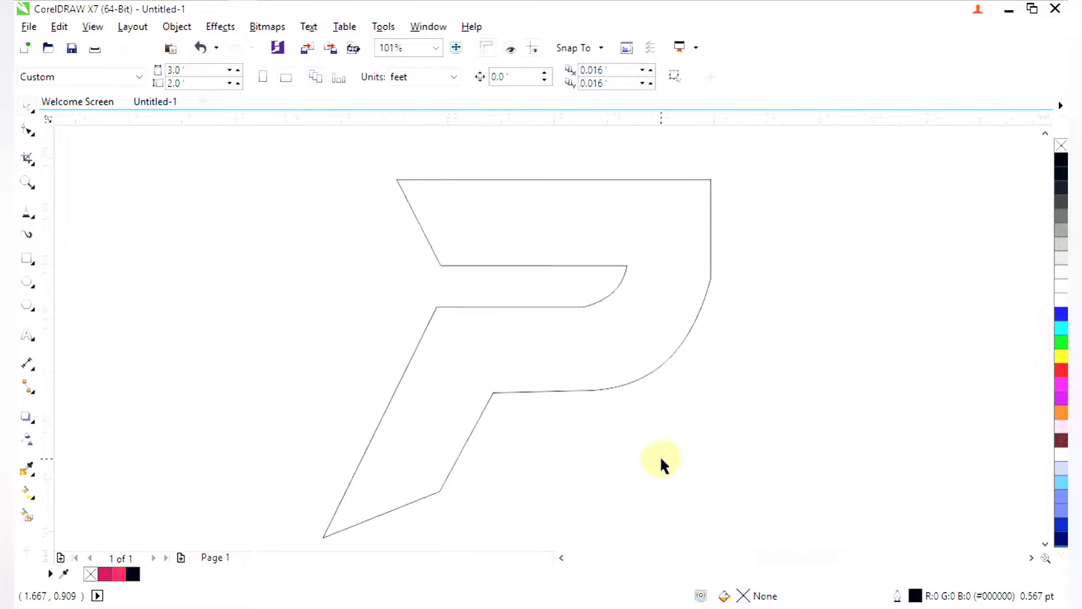
{"action": "left_click", "coordinate": [34, 222]}
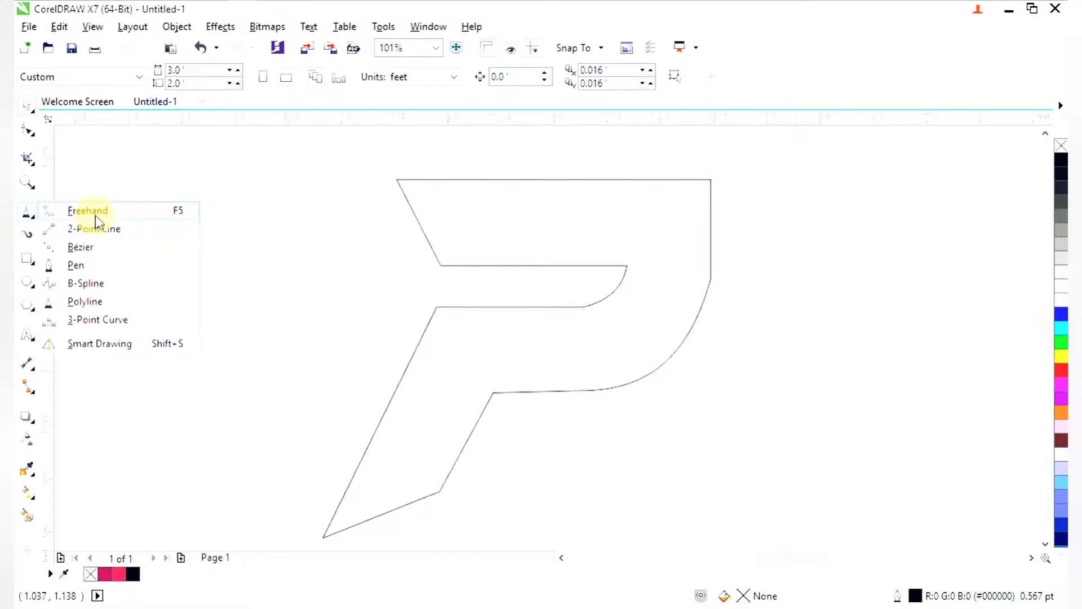
{"action": "left_click", "coordinate": [96, 217]}
{"action": "key", "text": "F2"}
{"action": "mouse_move", "coordinate": [388, 148]}
{"action": "left_mouse_down"}
{"action": "mouse_move", "coordinate": [742, 460]}
{"action": "mouse_move", "coordinate": [786, 518]}
{"action": "left_mouse_up"}
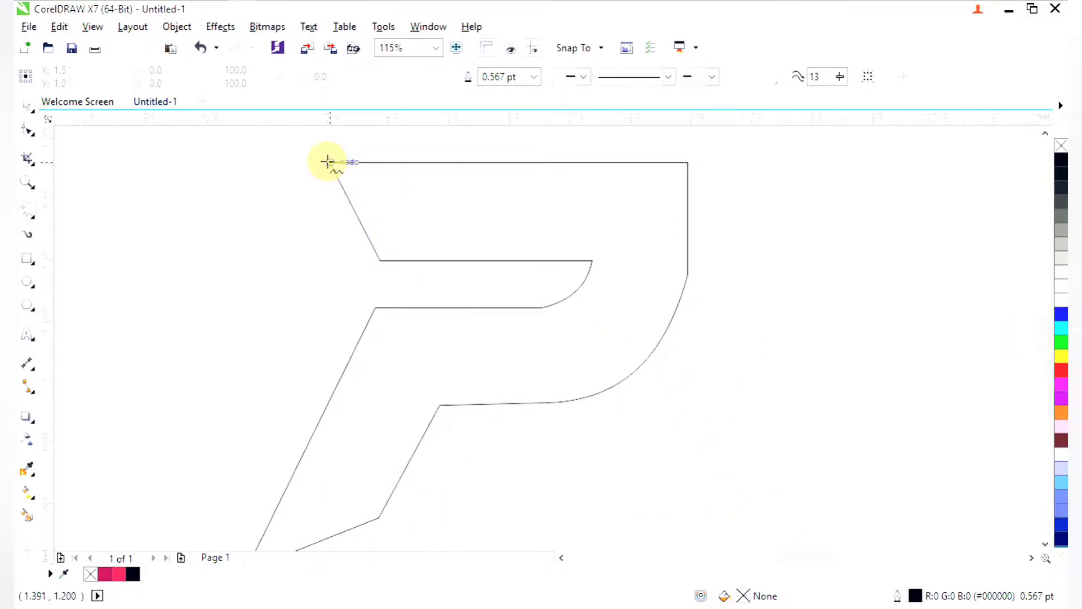
{"action": "left_click", "coordinate": [327, 162]}
{"action": "left_click", "coordinate": [424, 212]}
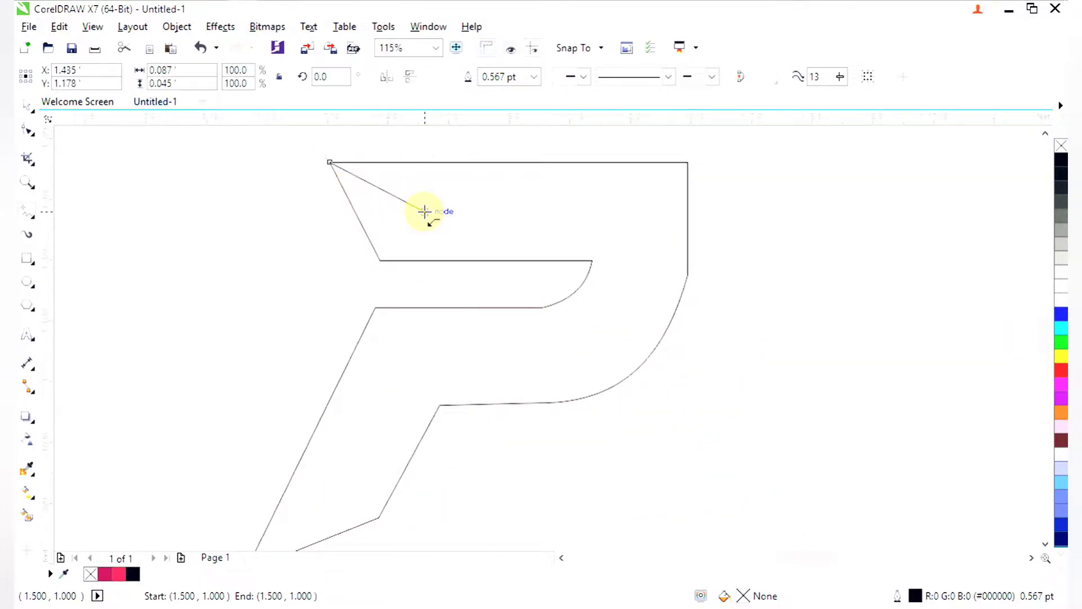
{"action": "left_click", "coordinate": [423, 212]}
{"action": "left_click", "coordinate": [380, 260]}
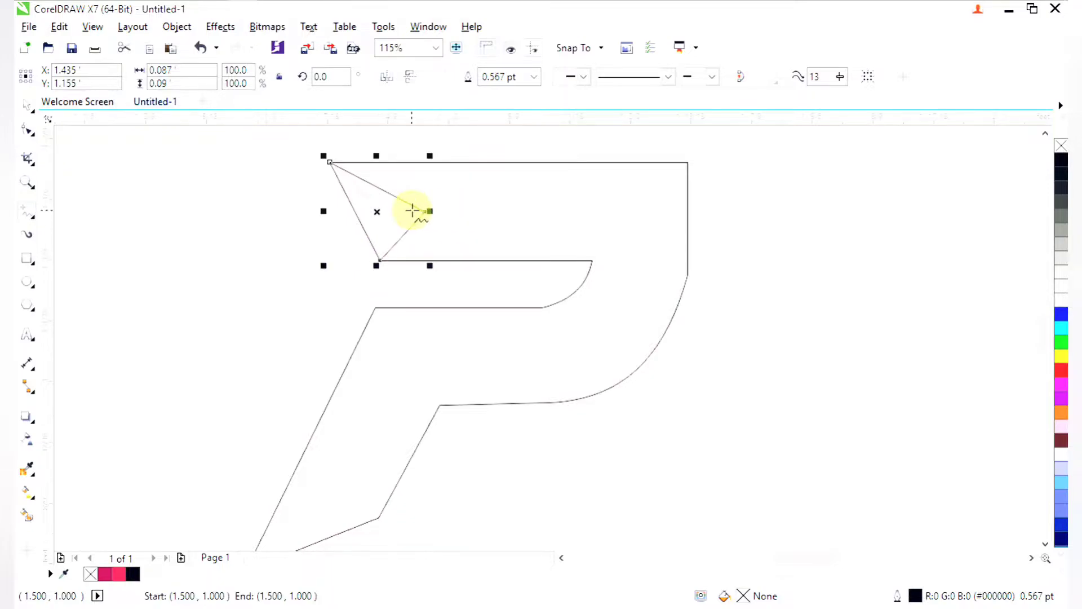
Draw a centre line about 0.194 ft long through the top arm and connect its far end to the outer and inner corners.
{"action": "left_click", "coordinate": [424, 212]}
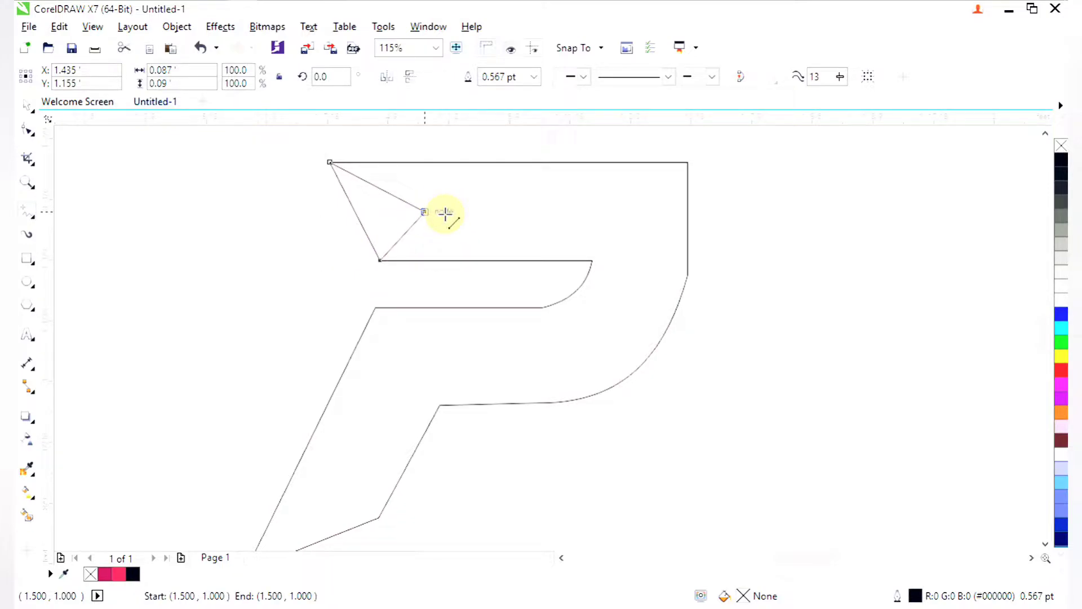
{"action": "left_click", "coordinate": [637, 214]}
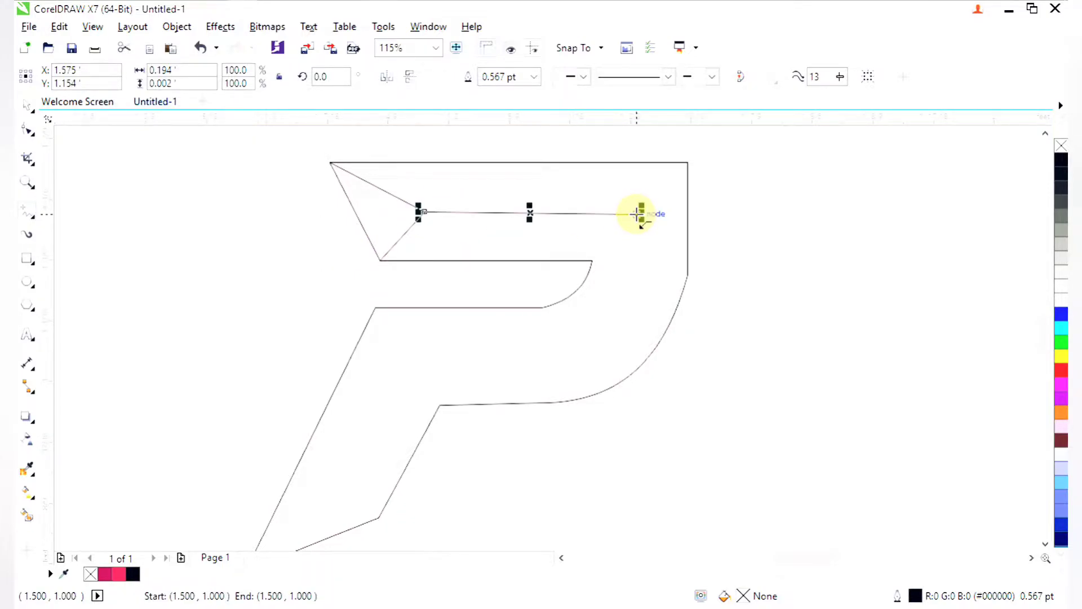
{"action": "left_click", "coordinate": [636, 213]}
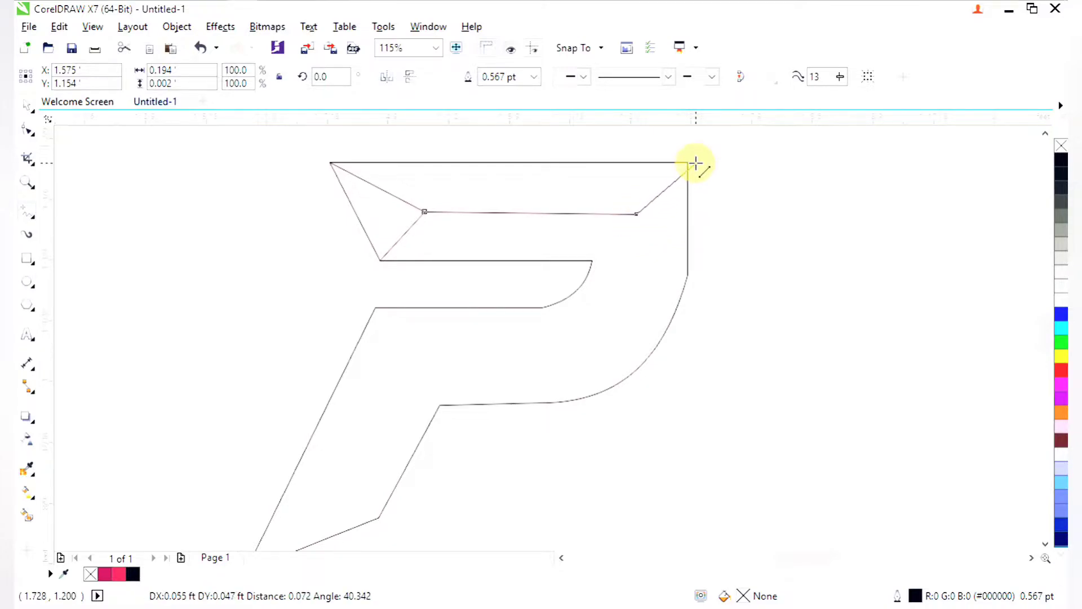
{"action": "left_click", "coordinate": [688, 162]}
{"action": "left_click", "coordinate": [636, 213]}
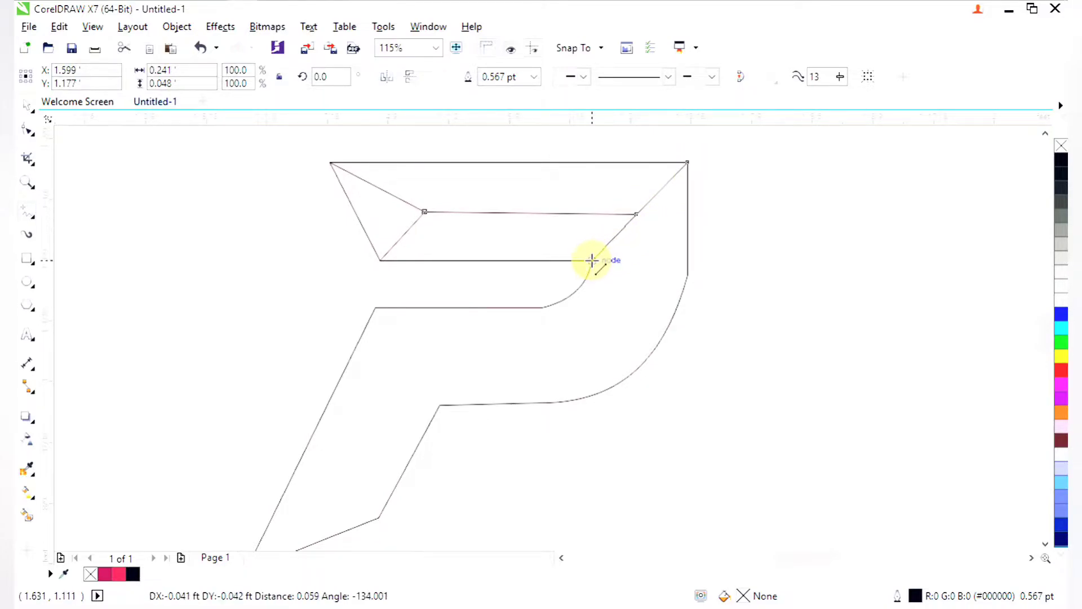
{"action": "left_click", "coordinate": [591, 261]}
Extend the centre line diagonally through the bowl and across its lower arm, joining its end to both corners atop the leg.
{"action": "left_click", "coordinate": [636, 214]}
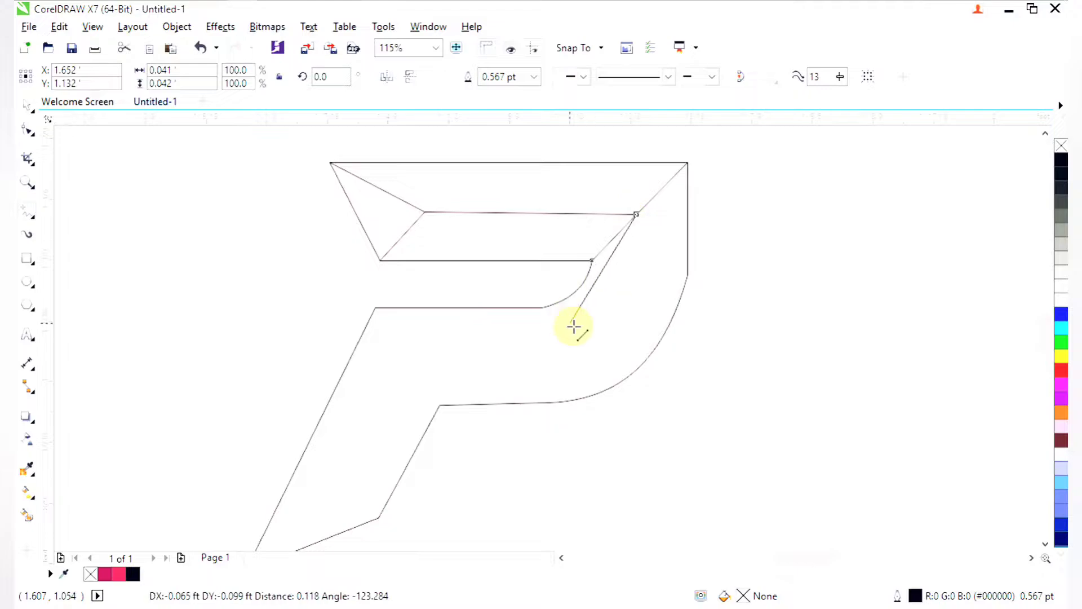
{"action": "left_click", "coordinate": [554, 354]}
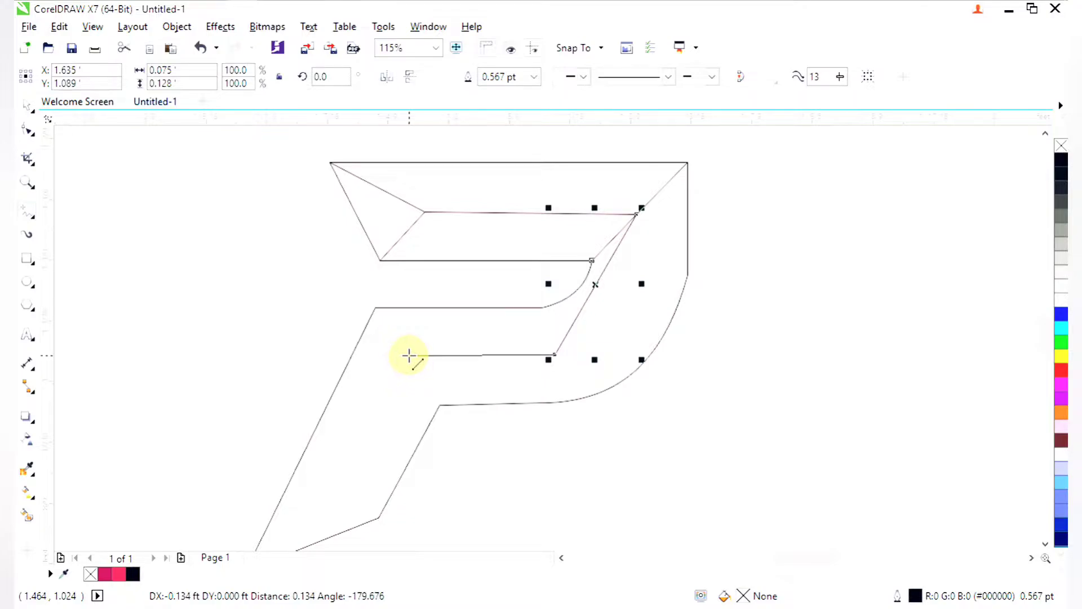
{"action": "left_click", "coordinate": [409, 356]}
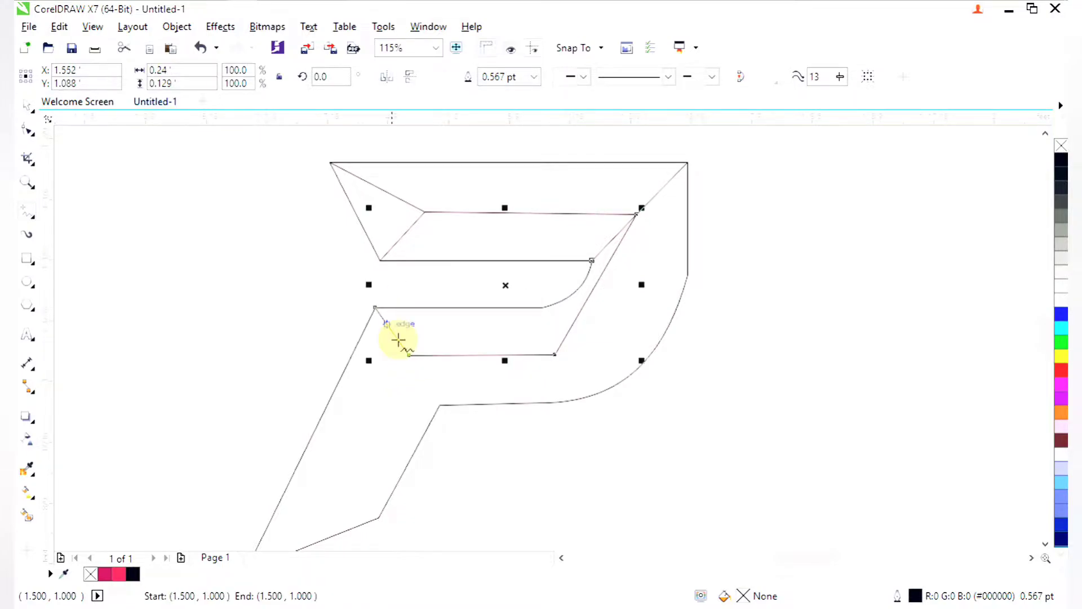
{"action": "left_click", "coordinate": [409, 355]}
{"action": "left_click", "coordinate": [440, 405]}
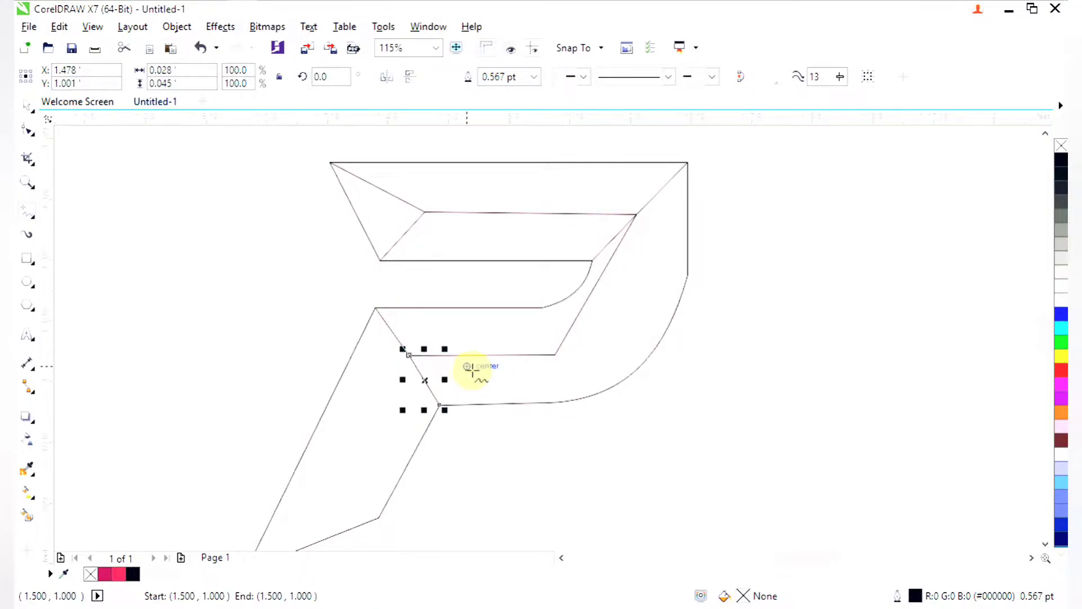
Draw a centre line about 0.133 ft long down the leg and connect its end to the pointed tip and the lower corner.
{"action": "scroll", "coordinate": [472, 369], "scroll_direction": "down", "scroll_amount": 3}
{"action": "scroll", "coordinate": [500, 425], "scroll_direction": "up", "scroll_amount": 4}
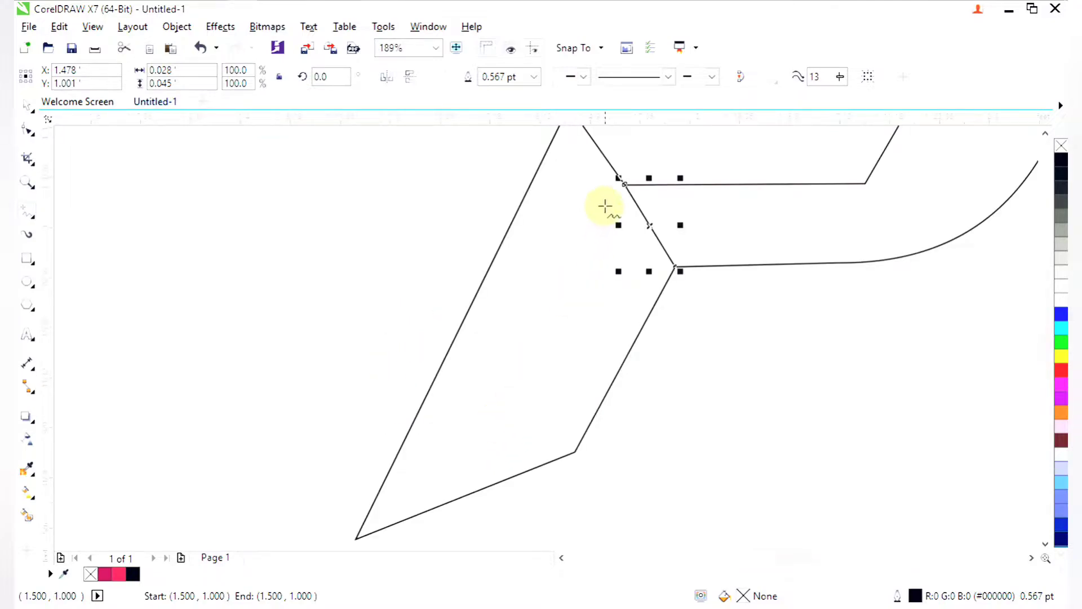
{"action": "left_click", "coordinate": [624, 186]}
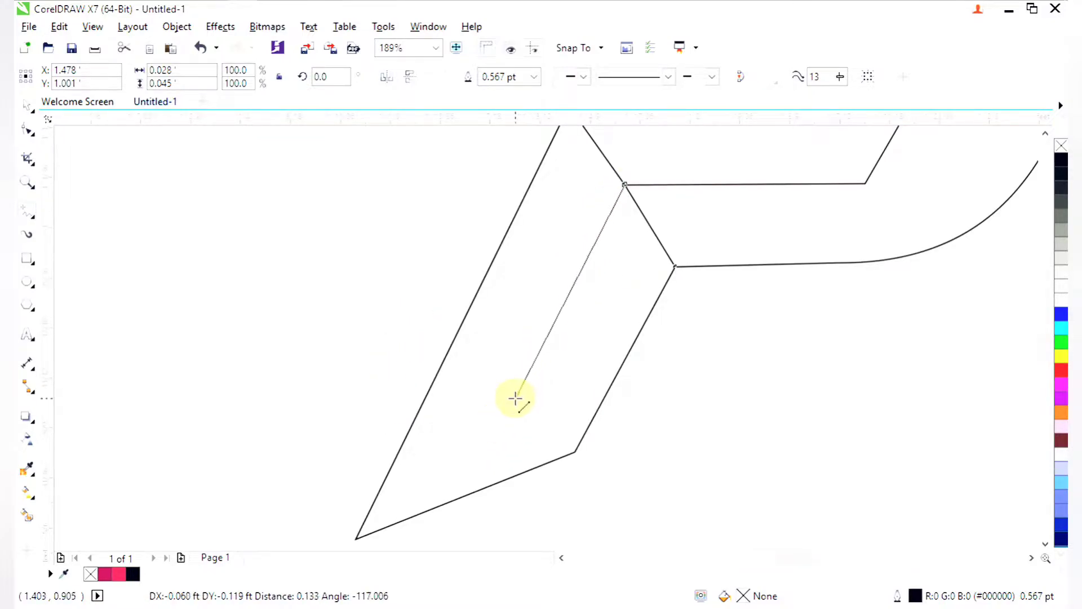
{"action": "left_click", "coordinate": [516, 399]}
{"action": "left_click", "coordinate": [515, 398]}
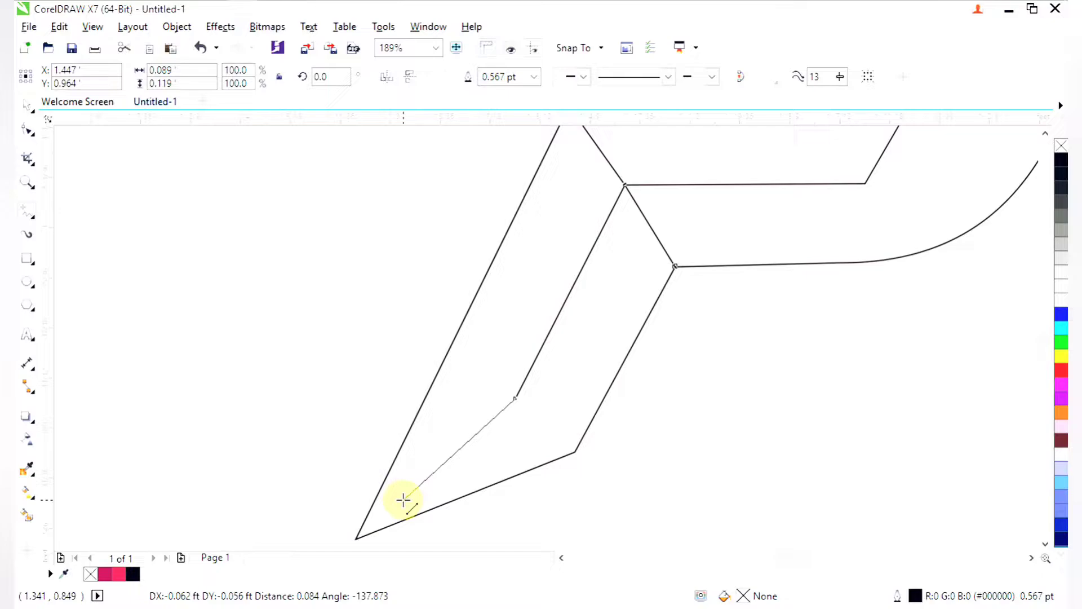
{"action": "left_click", "coordinate": [356, 537]}
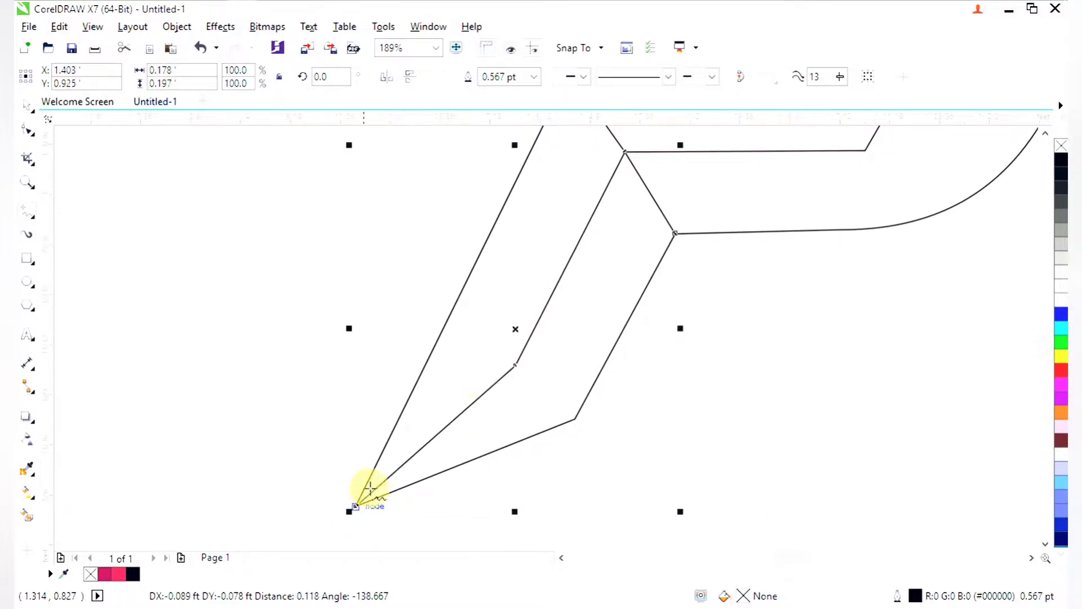
{"action": "left_click", "coordinate": [516, 365]}
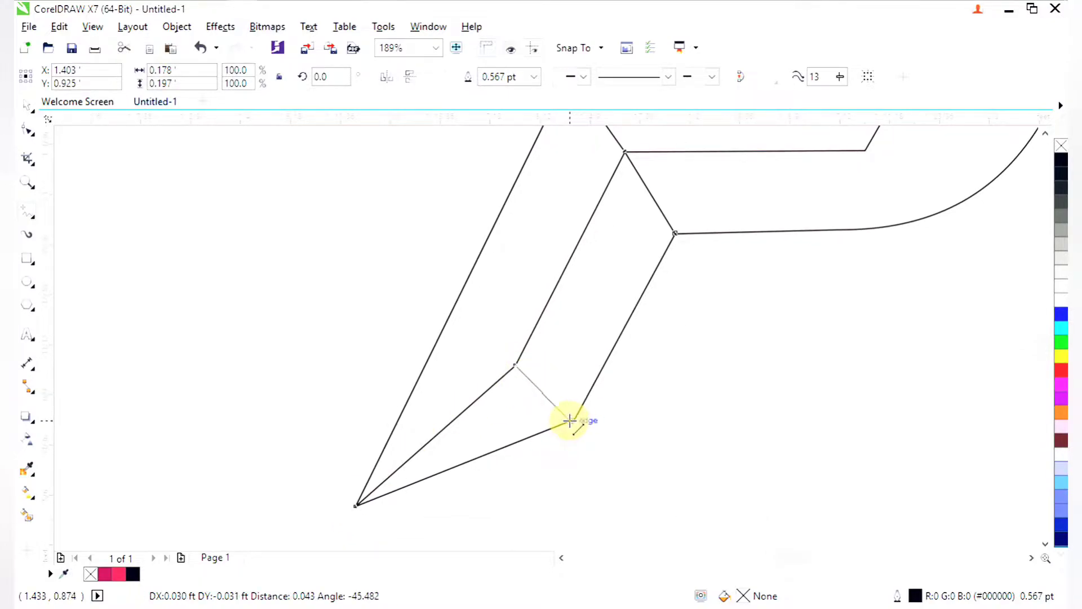
{"action": "left_click", "coordinate": [570, 420]}
Convert the bowl centre line's segments to curves and bend its diagonal outward into a rounded curve parallel to the outer edge.
{"action": "scroll", "coordinate": [595, 355], "scroll_direction": "down", "scroll_amount": 4}
{"action": "key", "text": "F2"}
{"action": "mouse_move", "coordinate": [481, 195]}
{"action": "left_mouse_down"}
{"action": "mouse_move", "coordinate": [623, 289]}
{"action": "mouse_move", "coordinate": [756, 483]}
{"action": "left_mouse_up"}
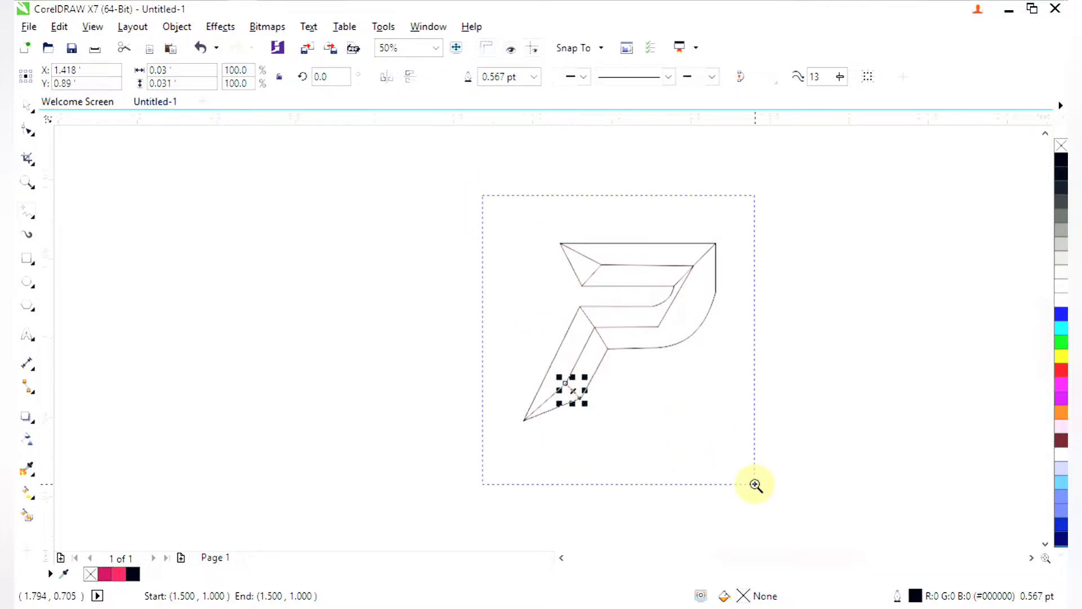
{"action": "left_click", "coordinate": [30, 109]}
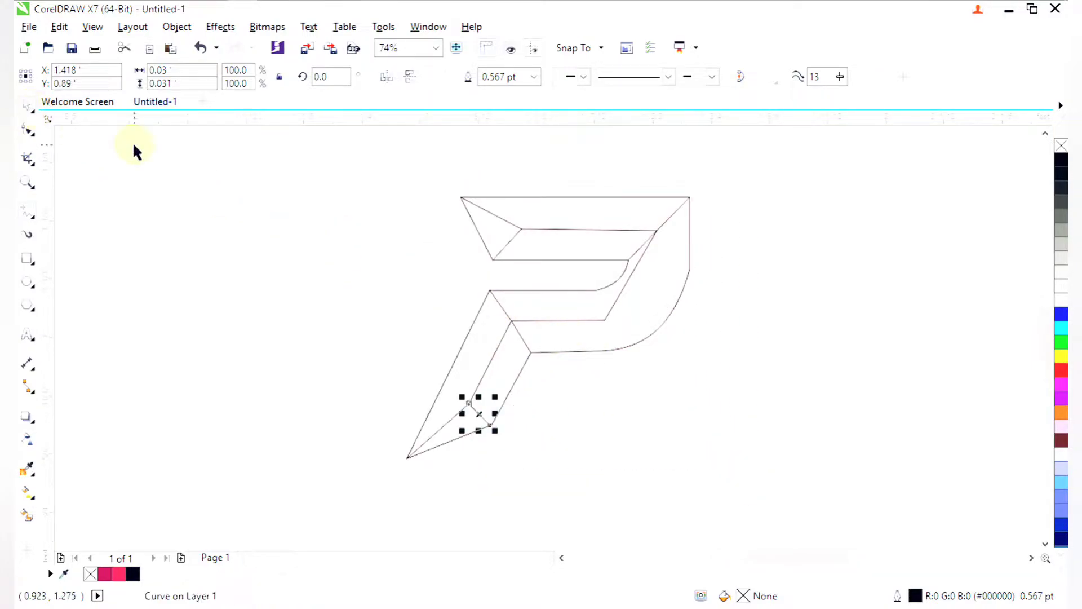
{"action": "left_click", "coordinate": [624, 280]}
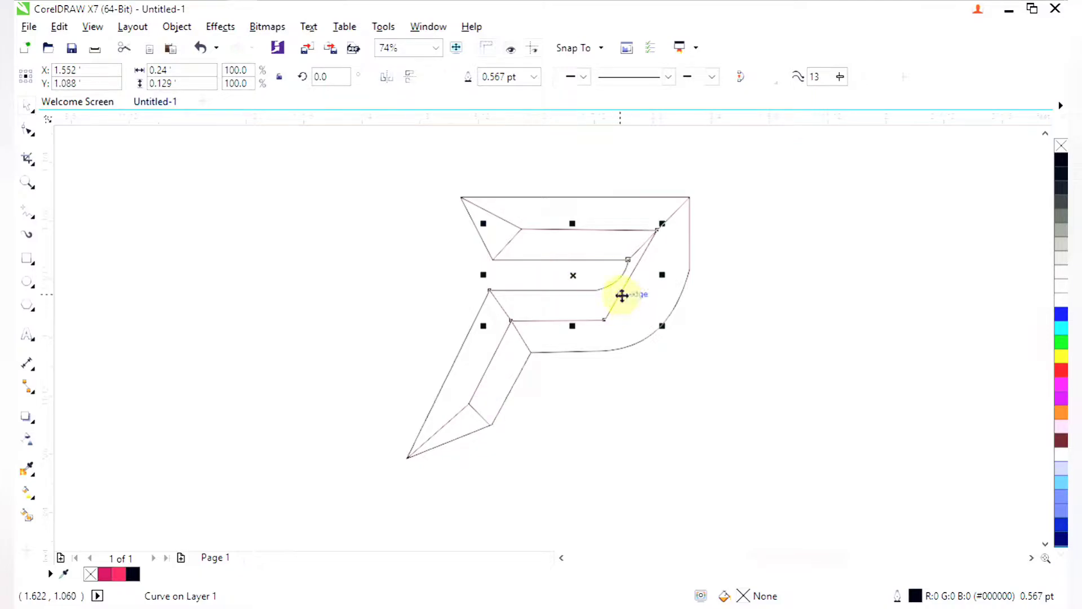
{"action": "left_click_drag", "start_coordinate": [621, 295], "coordinate": [635, 295]}
{"action": "key", "text": "ctrl+z"}
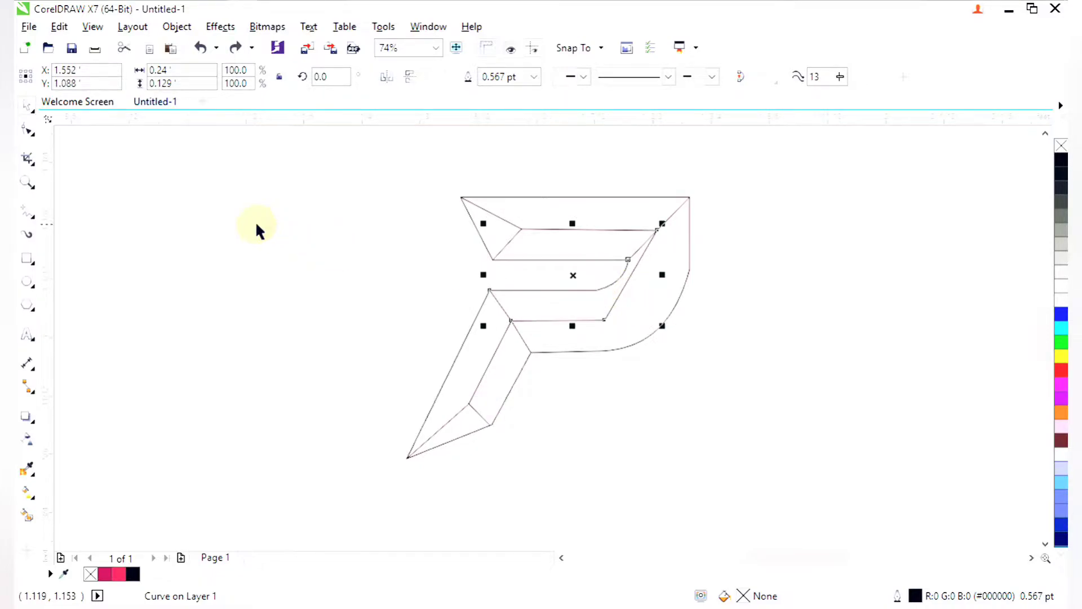
{"action": "left_click", "coordinate": [25, 127]}
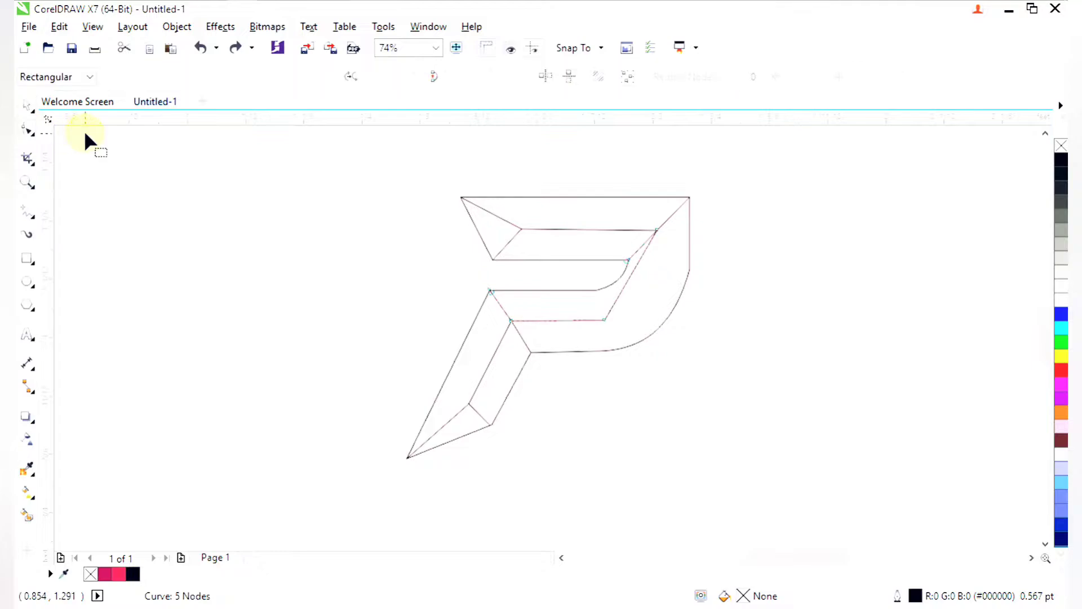
{"action": "left_click_drag", "start_coordinate": [628, 342], "coordinate": [665, 331]}
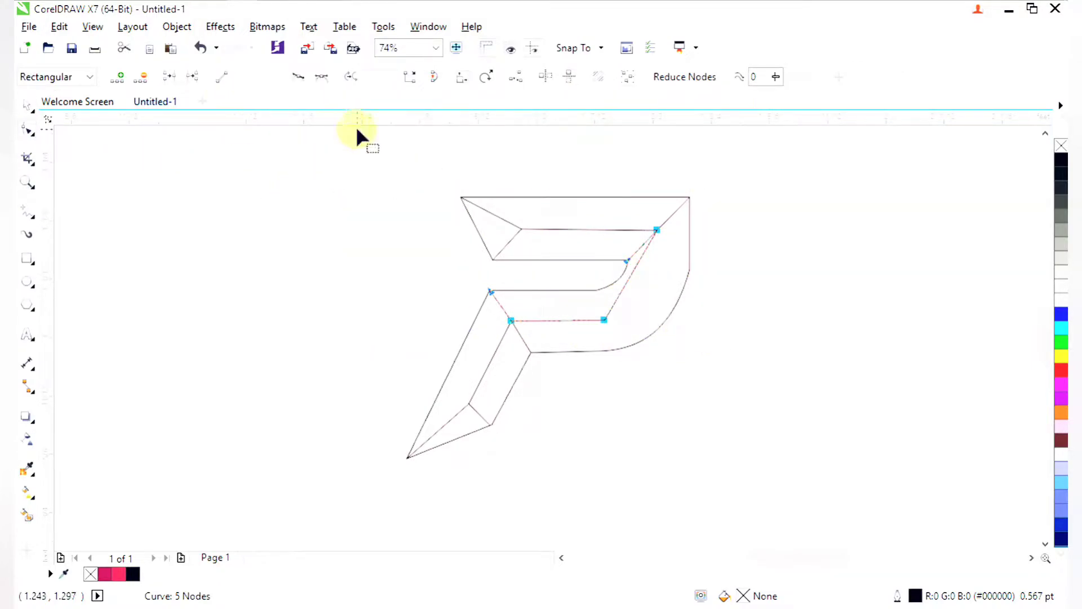
{"action": "scroll", "coordinate": [661, 333], "scroll_direction": "up", "scroll_amount": 2}
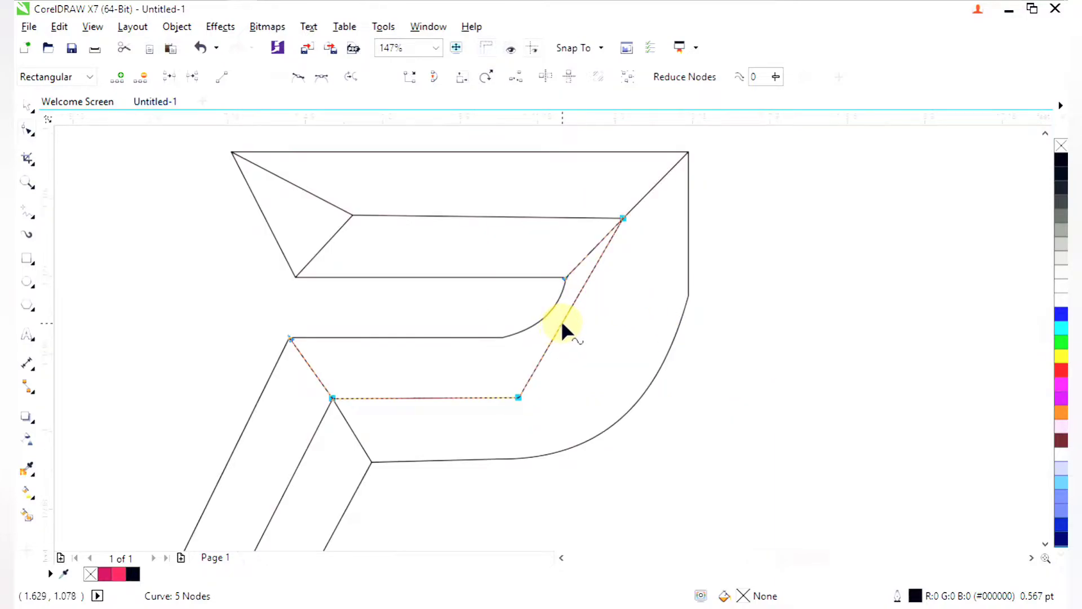
{"action": "mouse_move", "coordinate": [560, 324]}
{"action": "left_mouse_down"}
{"action": "mouse_move", "coordinate": [607, 345]}
{"action": "mouse_move", "coordinate": [741, 473]}
{"action": "mouse_move", "coordinate": [862, 492]}
{"action": "left_mouse_up"}
{"action": "key", "text": "space"}
Fill the top arm's triangular end, upper facet and lower facet with yellow using Smart Fill.
{"action": "scroll", "coordinate": [840, 406], "scroll_direction": "down", "scroll_amount": 2}
{"action": "key", "text": "F2"}
{"action": "left_click", "coordinate": [917, 472]}
{"action": "key", "text": "F2"}
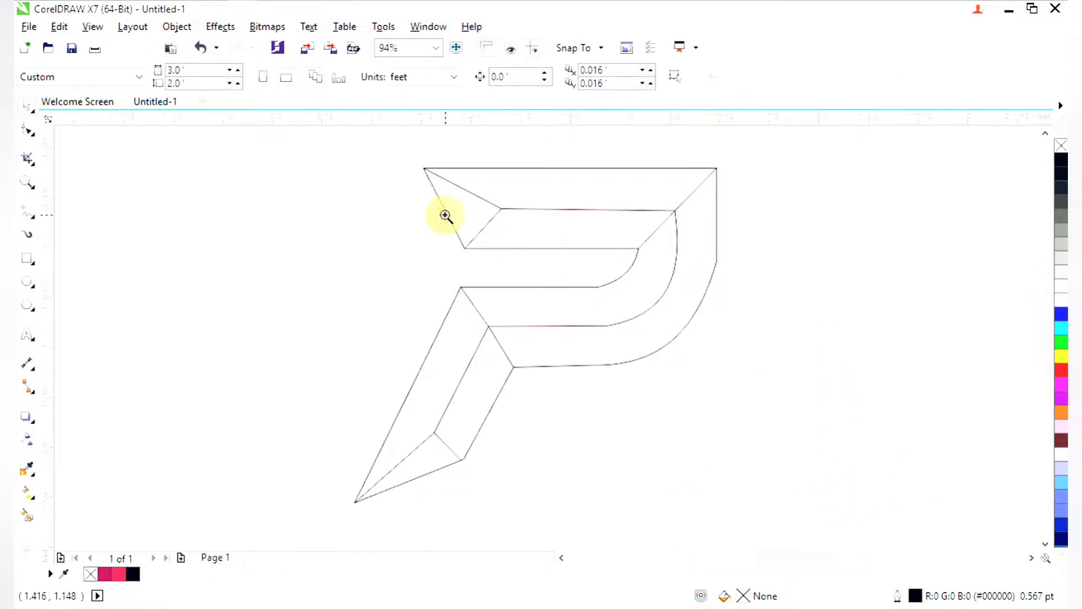
{"action": "scroll", "coordinate": [445, 215], "scroll_direction": "down", "scroll_amount": 1}
{"action": "left_click_drag", "start_coordinate": [401, 174], "coordinate": [626, 394]}
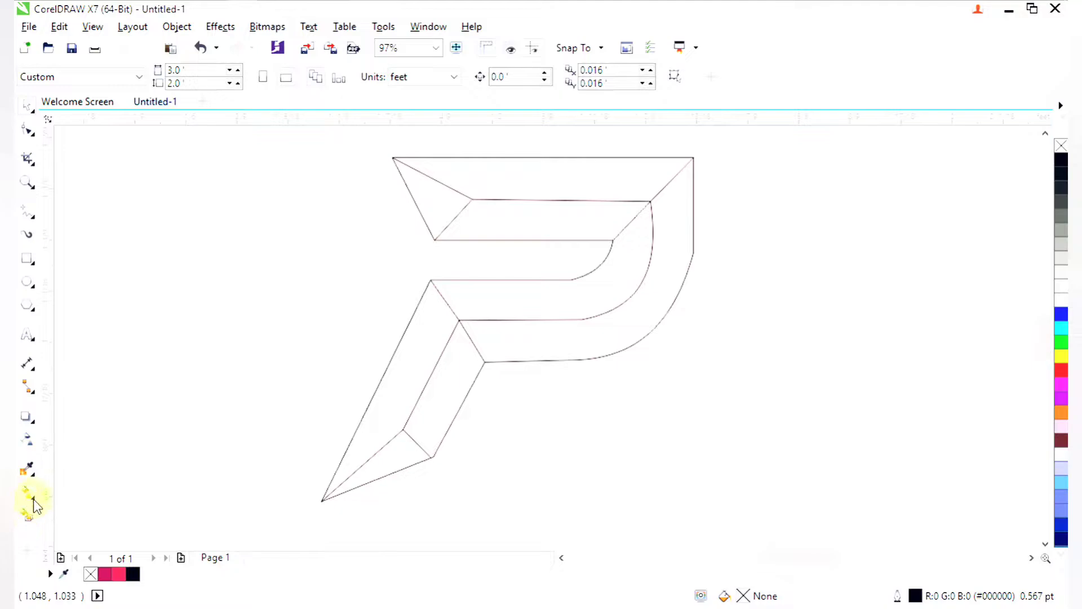
{"action": "left_click", "coordinate": [29, 516]}
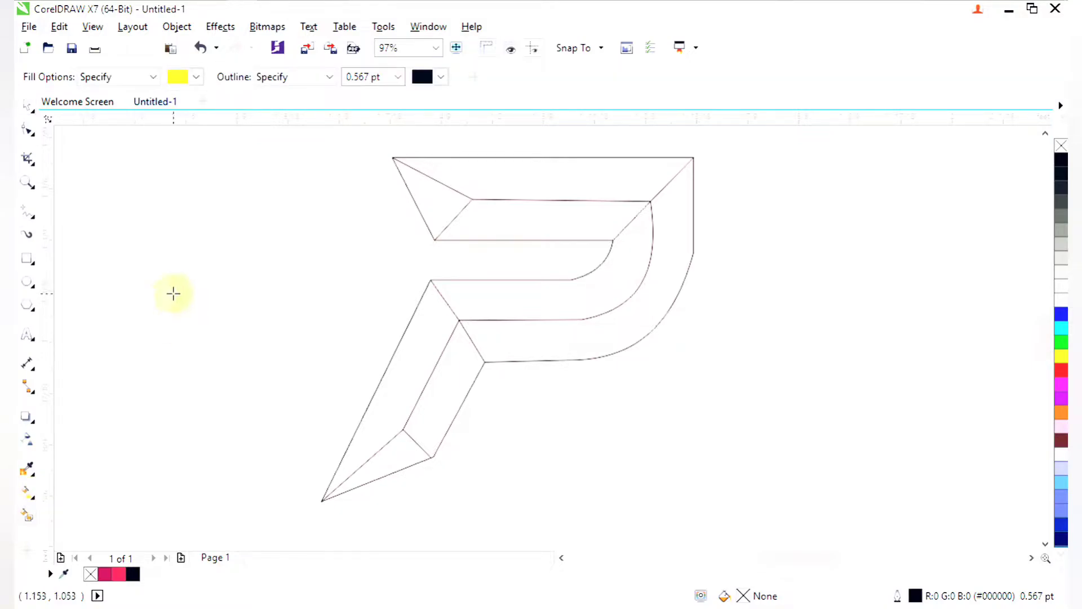
{"action": "left_click", "coordinate": [438, 203]}
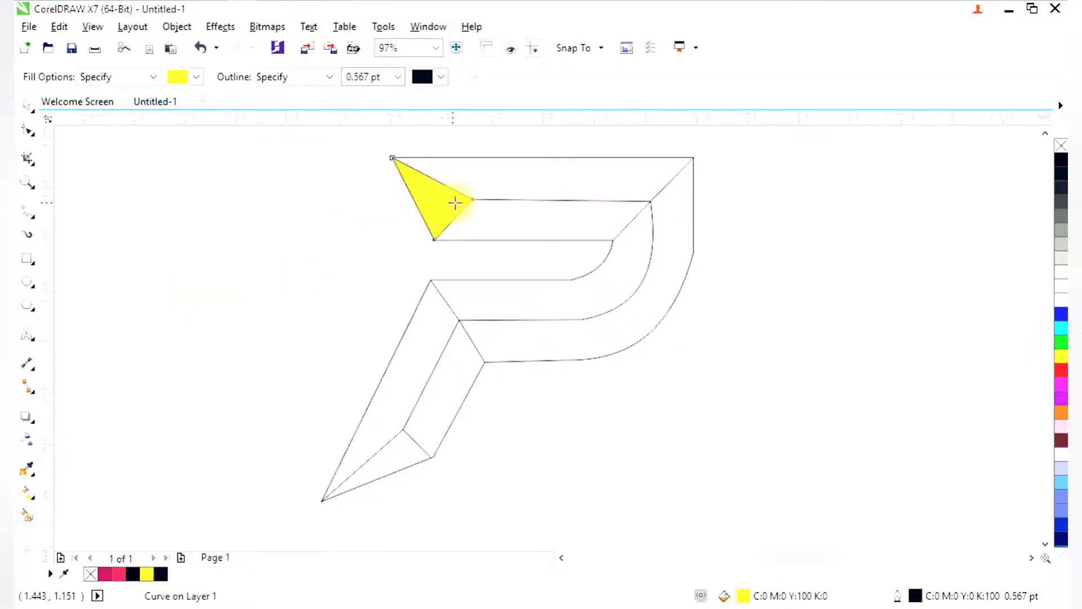
{"action": "left_click", "coordinate": [488, 187]}
{"action": "left_click", "coordinate": [509, 210]}
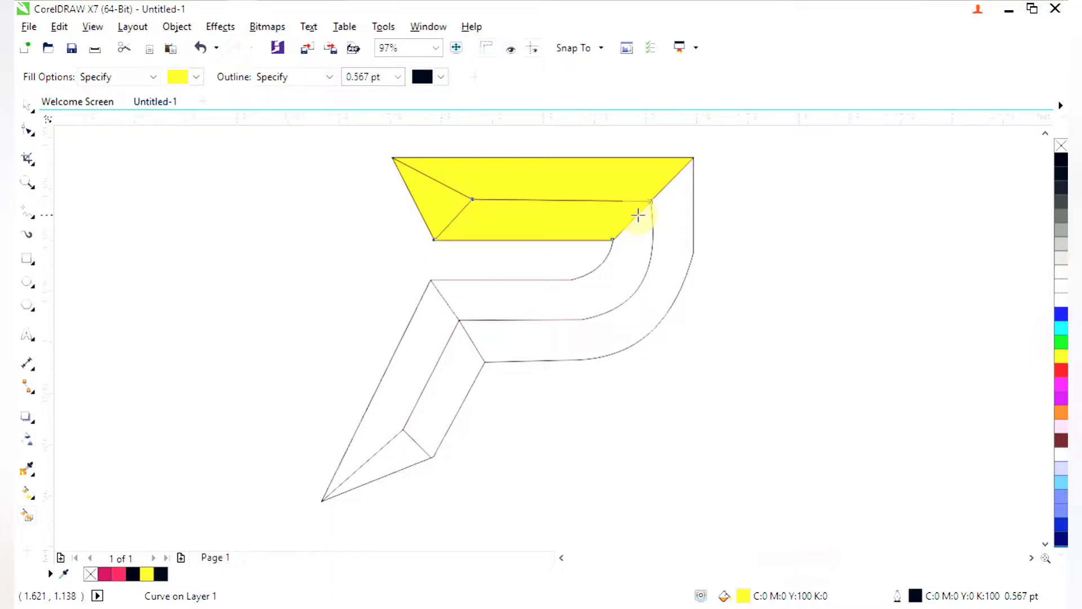
Fill the bowl's outer and inner facets and the leg's three facets with yellow, and clear the selection.
{"action": "left_click", "coordinate": [670, 234]}
{"action": "left_click", "coordinate": [627, 256]}
{"action": "left_click", "coordinate": [441, 319]}
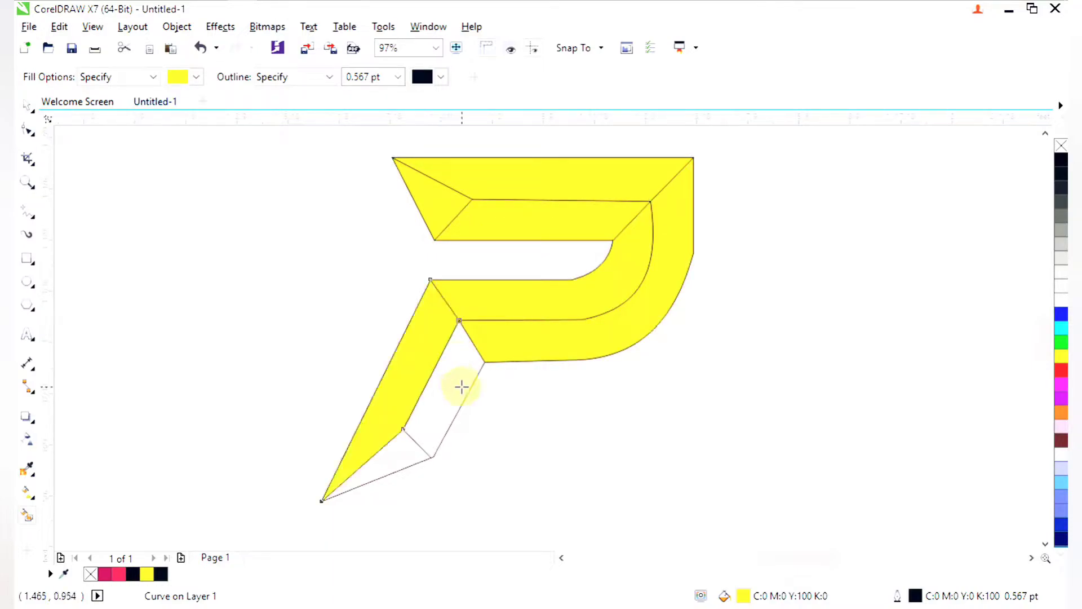
{"action": "left_click", "coordinate": [458, 382]}
{"action": "left_click", "coordinate": [394, 456]}
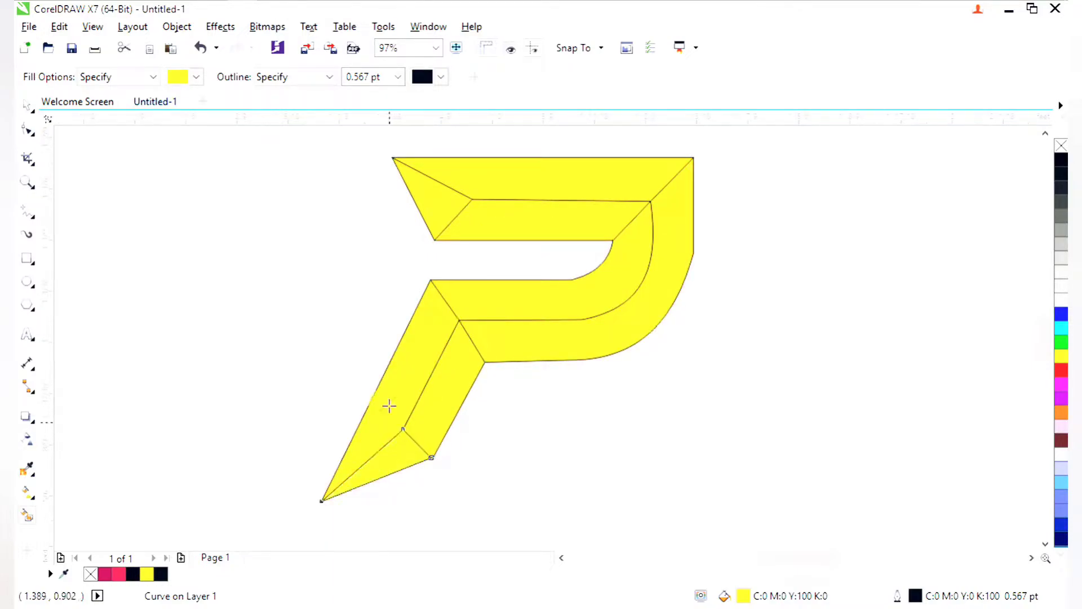
{"action": "scroll", "coordinate": [391, 383], "scroll_direction": "down", "scroll_amount": 2}
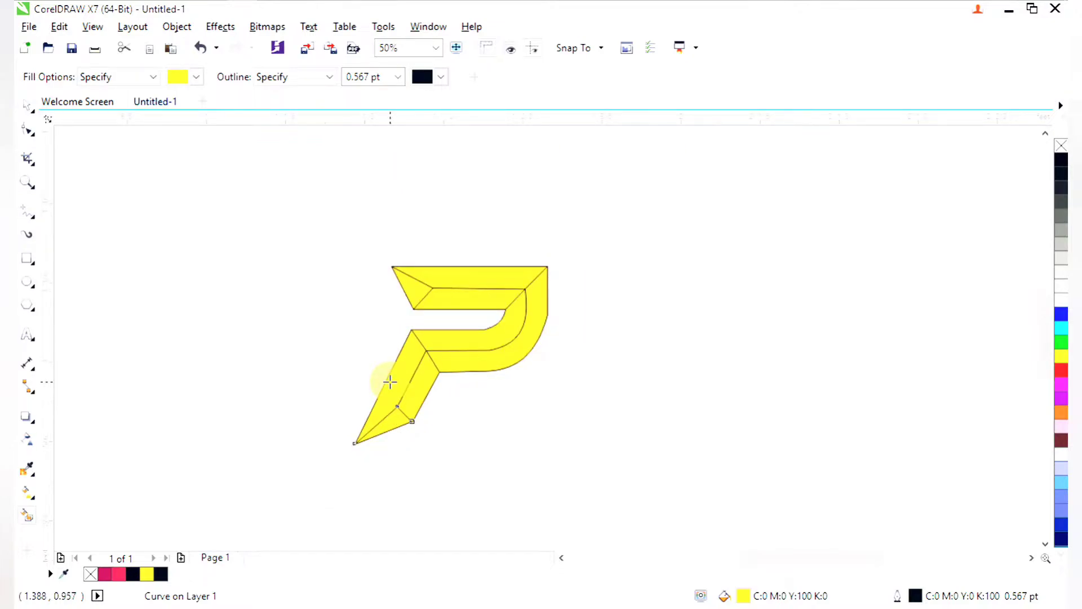
{"action": "key", "text": "space"}
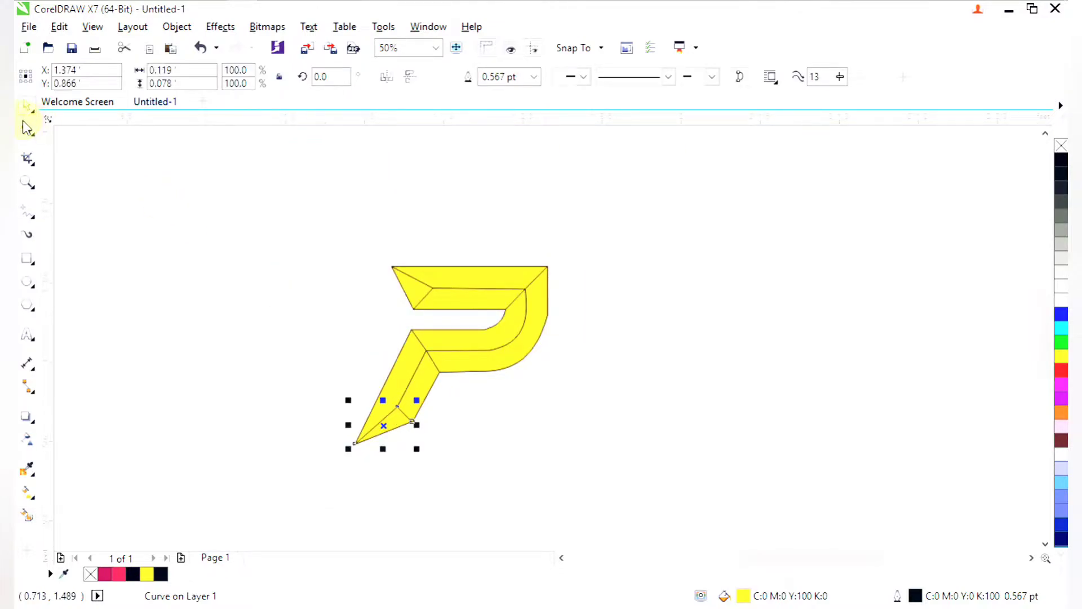
{"action": "left_click", "coordinate": [400, 368], "text": "shift"}
{"action": "left_click", "coordinate": [634, 422]}
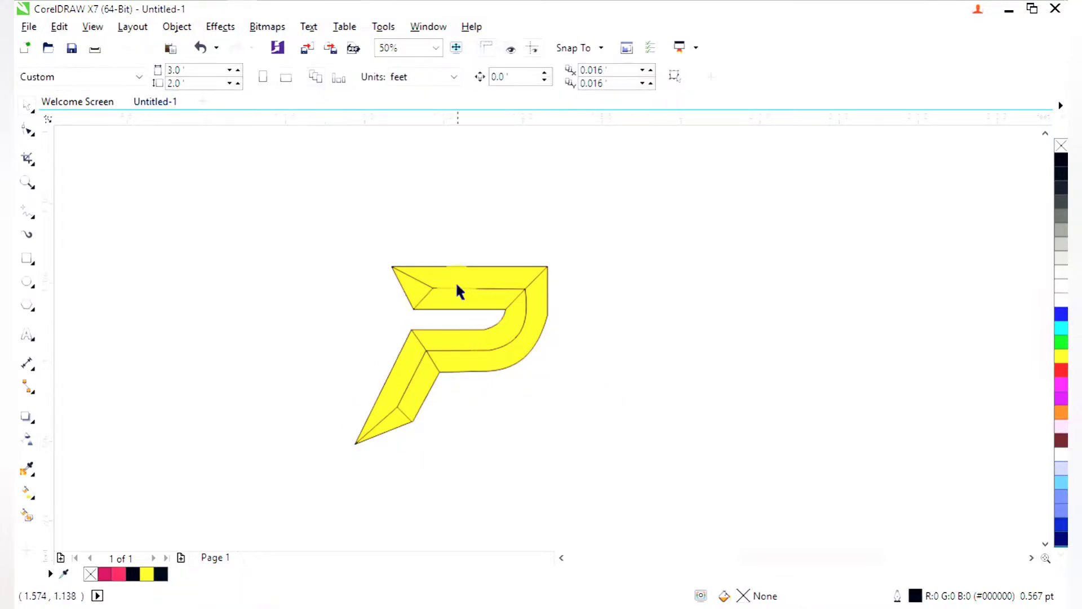
Apply a linear fountain fill along the top arm's upper facet, running from its slanted end to the bowl corner.
{"action": "key", "text": "F2"}
{"action": "left_click_drag", "start_coordinate": [350, 232], "coordinate": [583, 437]}
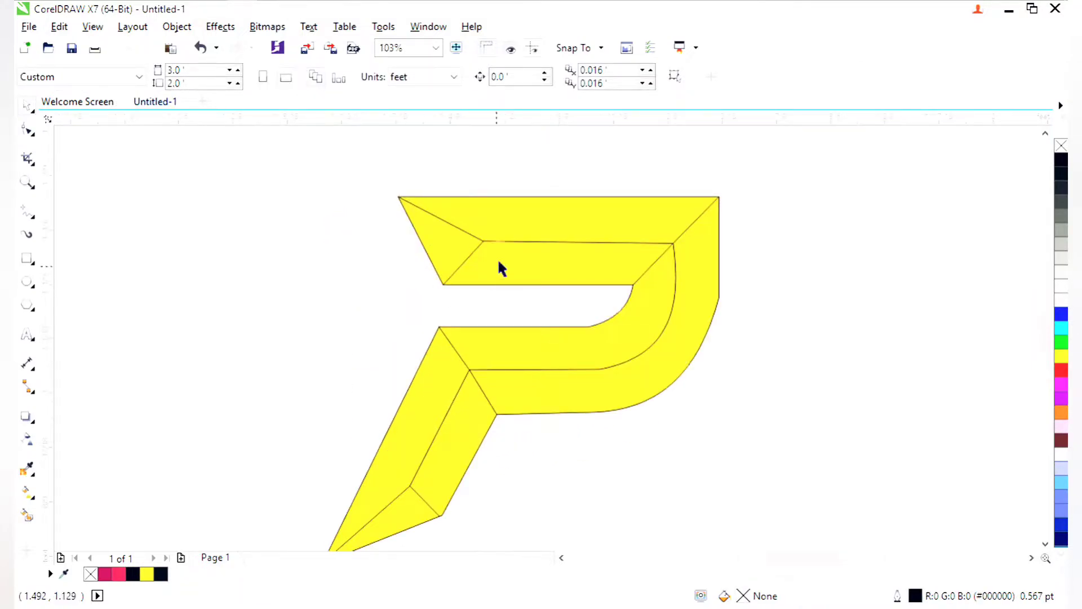
{"action": "left_click", "coordinate": [505, 224]}
{"action": "key", "text": "g"}
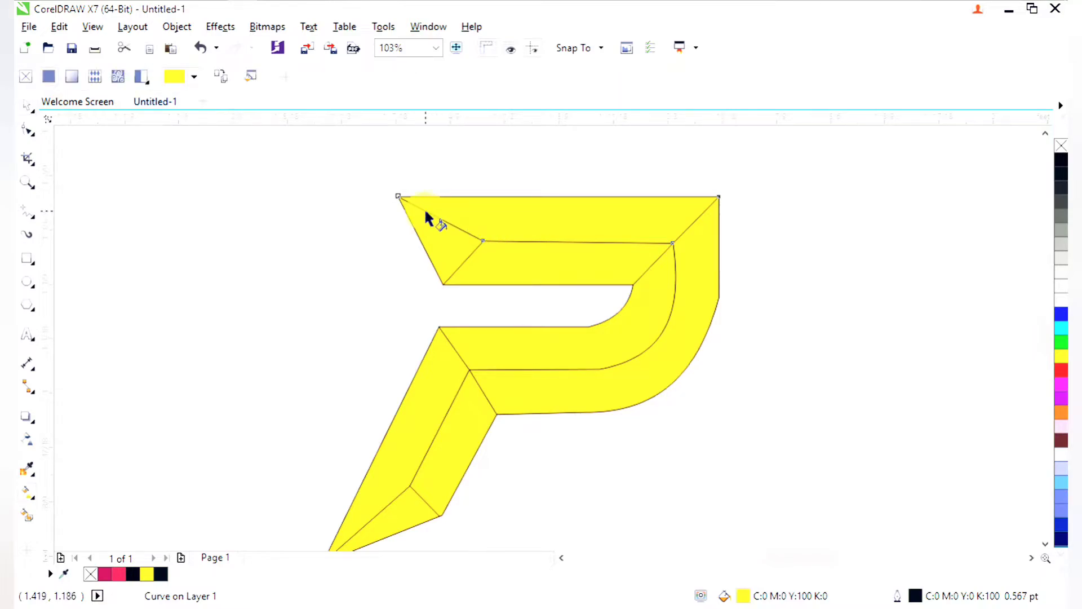
{"action": "left_click_drag", "start_coordinate": [426, 212], "coordinate": [695, 219]}
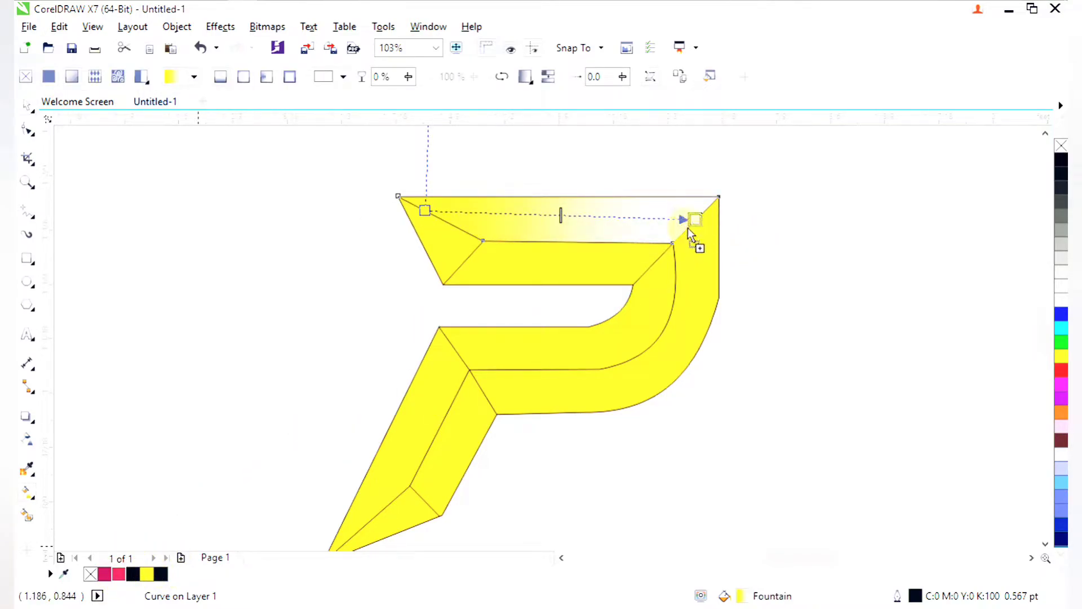
Colour the gradient from dark magenta at the slanted end to bright pink at the bowl corner, and shift its midpoint slightly toward the start.
{"action": "left_click_drag", "start_coordinate": [692, 217], "coordinate": [694, 219]}
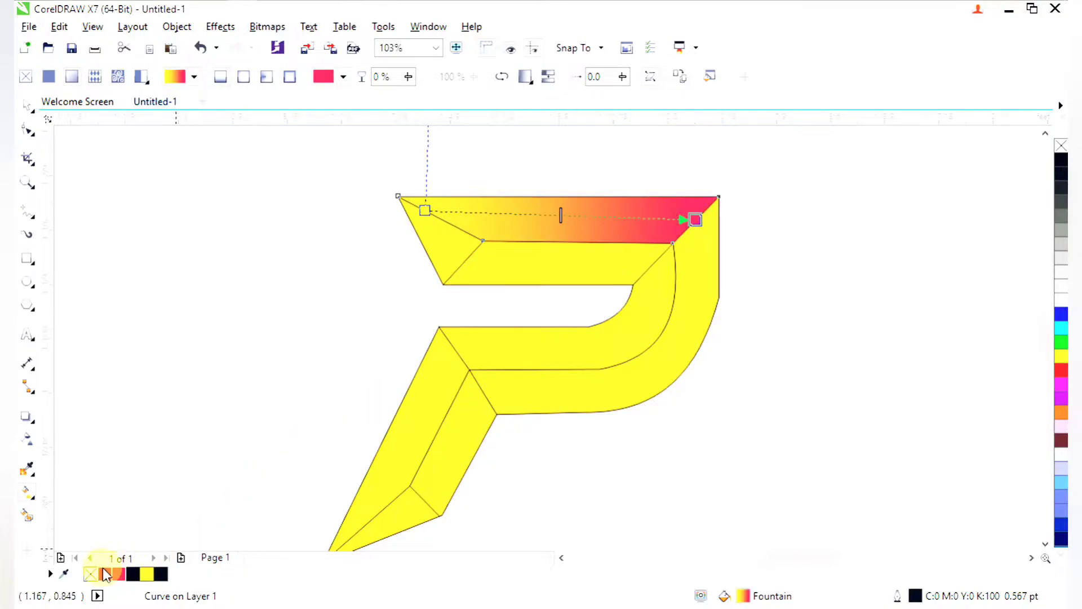
{"action": "left_click_drag", "start_coordinate": [354, 207], "coordinate": [424, 209]}
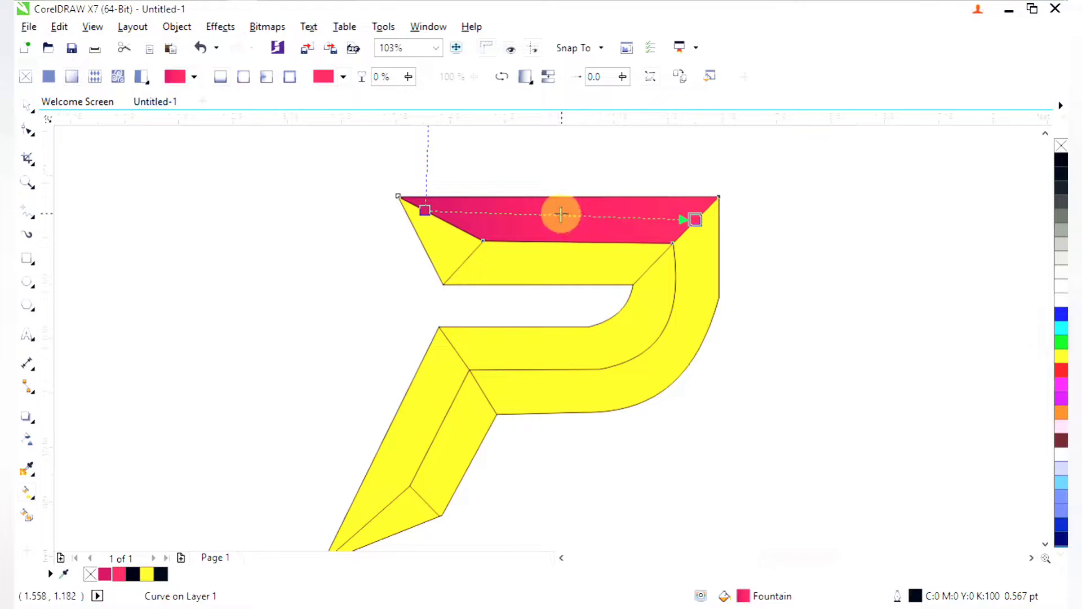
{"action": "left_click_drag", "start_coordinate": [560, 213], "coordinate": [546, 212]}
{"action": "key", "text": "space"}
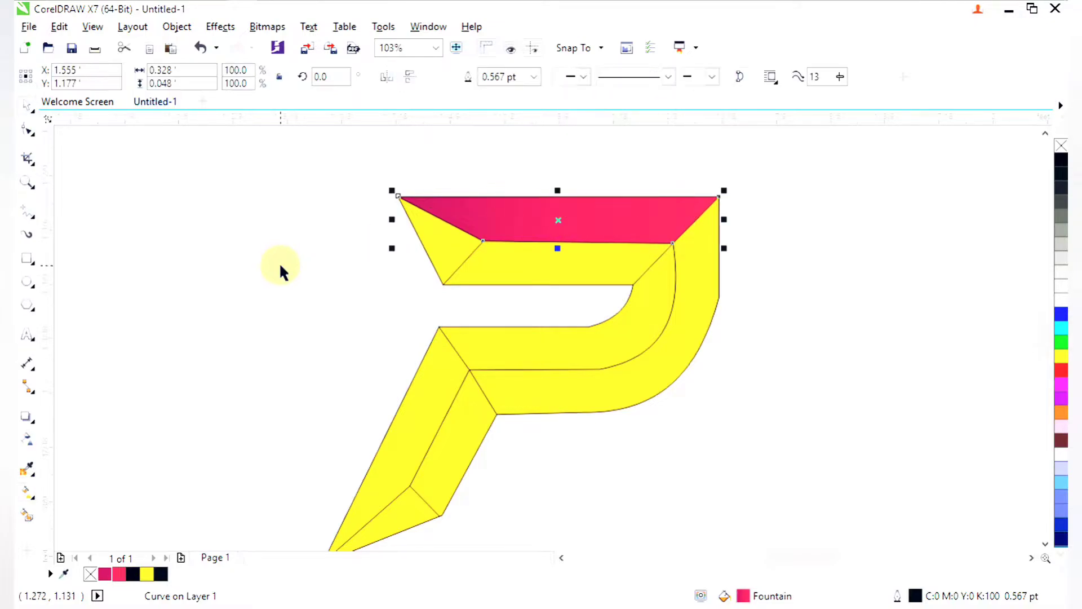
{"action": "left_click", "coordinate": [279, 263]}
Select the seven remaining yellow facets, copy the top facet's pink gradient fill onto them, and deselect.
{"action": "left_click", "coordinate": [449, 254]}
{"action": "left_click", "coordinate": [533, 267], "text": "shift"}
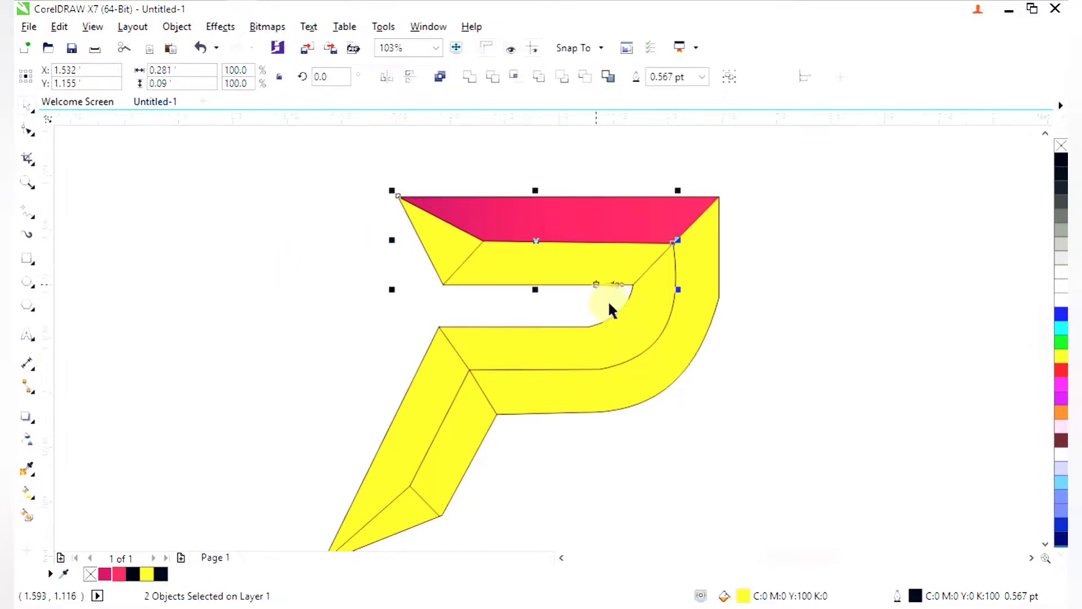
{"action": "left_click", "coordinate": [643, 316], "text": "shift"}
{"action": "left_click", "coordinate": [681, 334], "text": "shift"}
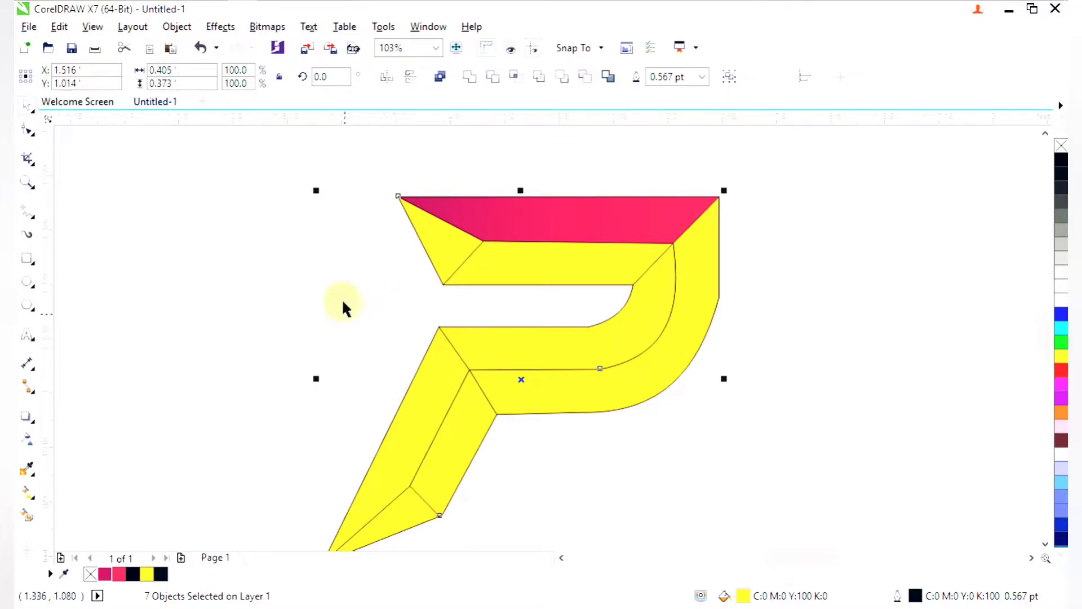
{"action": "key", "text": "g"}
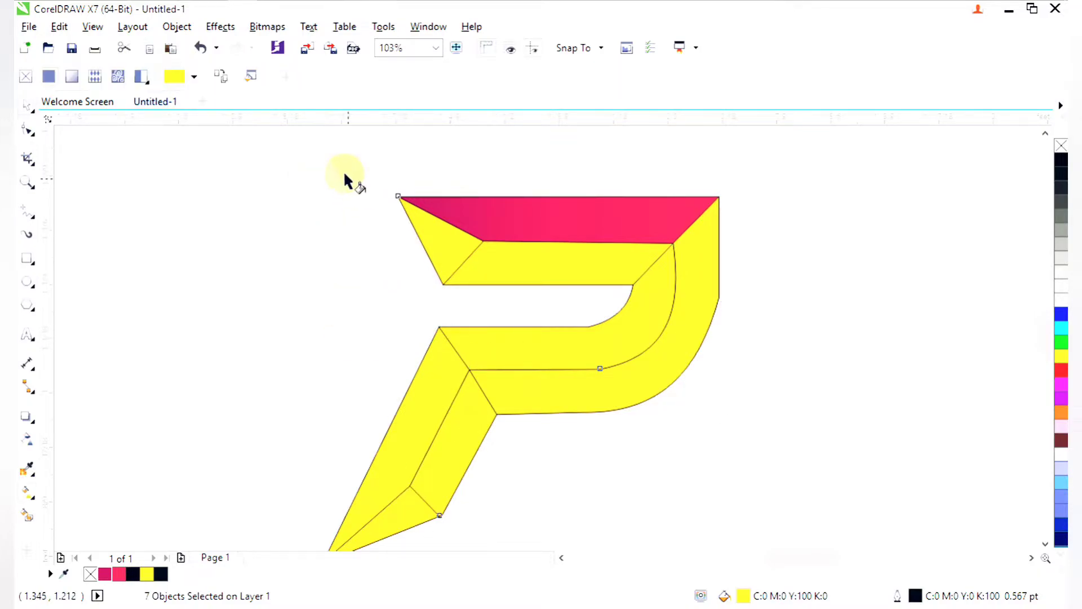
{"action": "left_click", "coordinate": [221, 76]}
{"action": "left_click", "coordinate": [476, 217]}
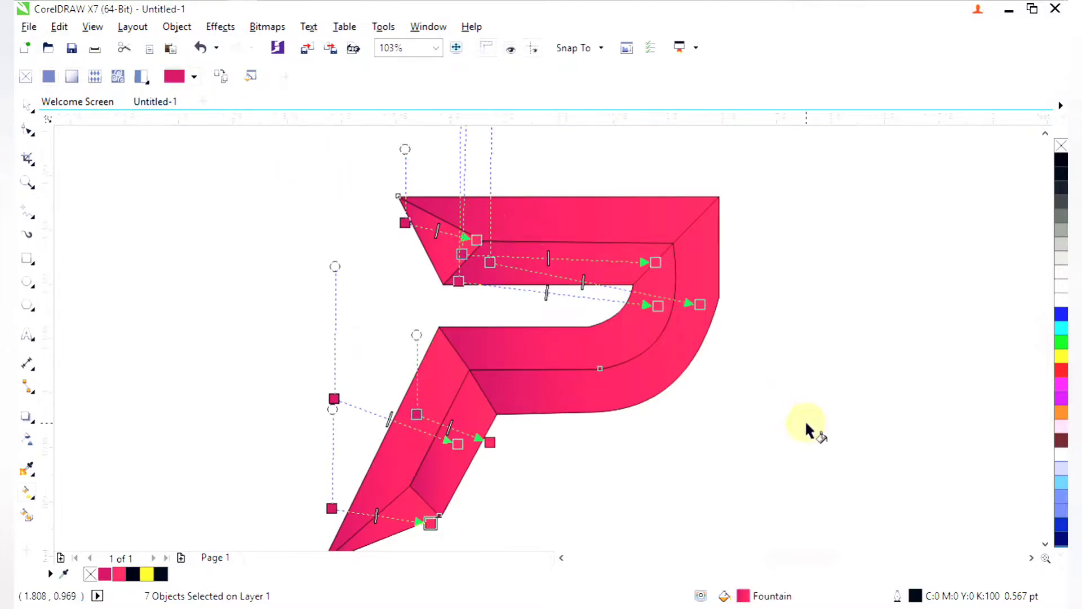
{"action": "key", "text": "space"}
{"action": "left_click", "coordinate": [859, 450]}
Reverse the gradient direction on the top arm's lower facet, and angle the triangular end facet's gradient up toward the top edge.
{"action": "scroll", "coordinate": [763, 362], "scroll_direction": "down", "scroll_amount": 2}
{"action": "key", "text": "F2"}
{"action": "left_click_drag", "start_coordinate": [542, 239], "coordinate": [811, 531]}
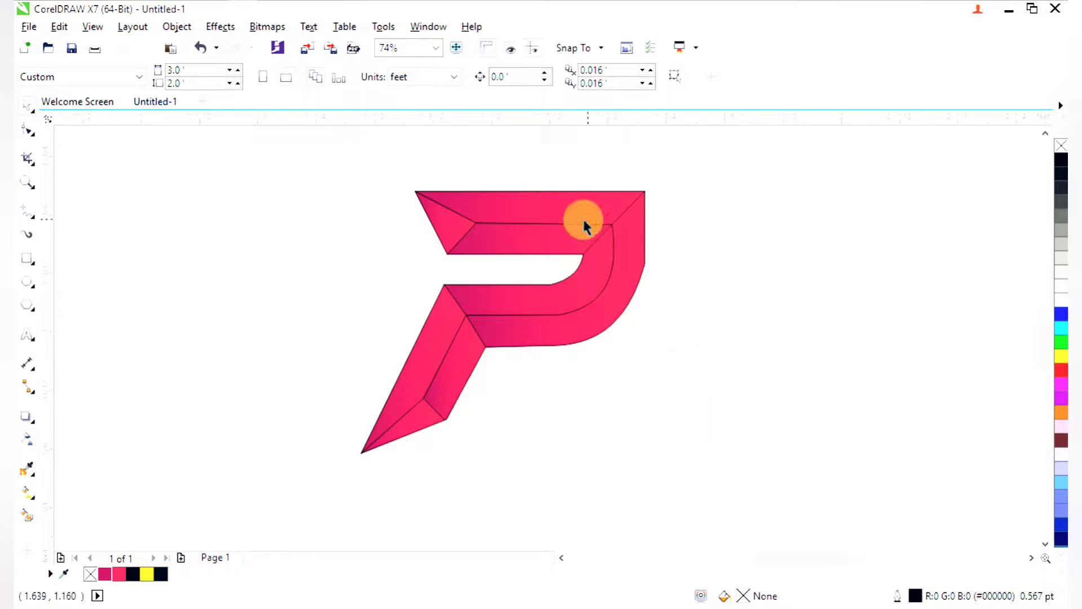
{"action": "left_click", "coordinate": [575, 230]}
{"action": "key", "text": "g"}
{"action": "left_click_drag", "start_coordinate": [482, 224], "coordinate": [603, 239]}
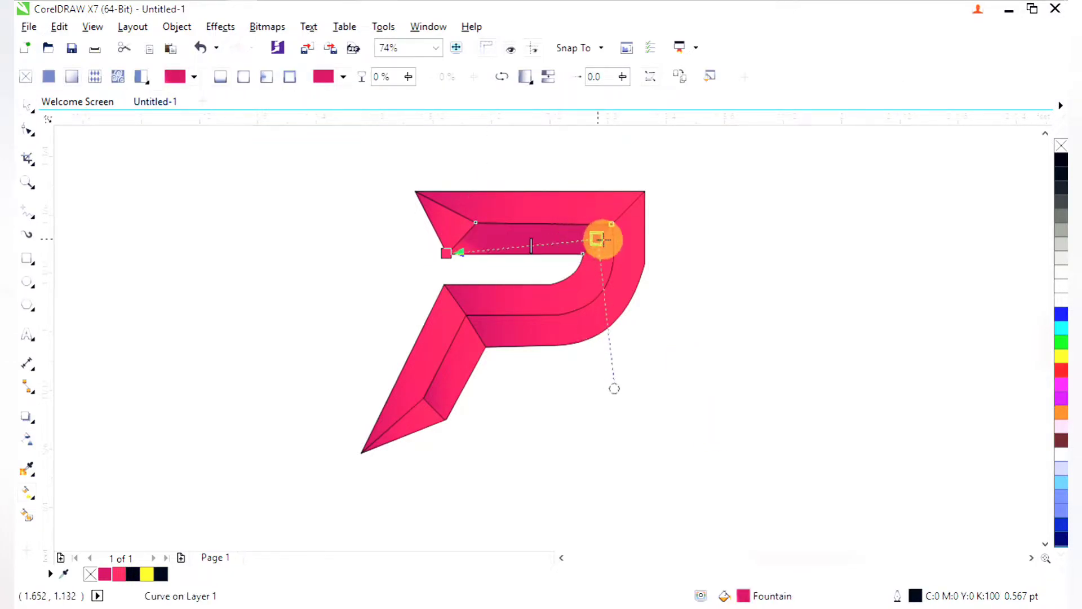
{"action": "left_click_drag", "start_coordinate": [447, 251], "coordinate": [495, 190]}
{"action": "left_click", "coordinate": [450, 231]}
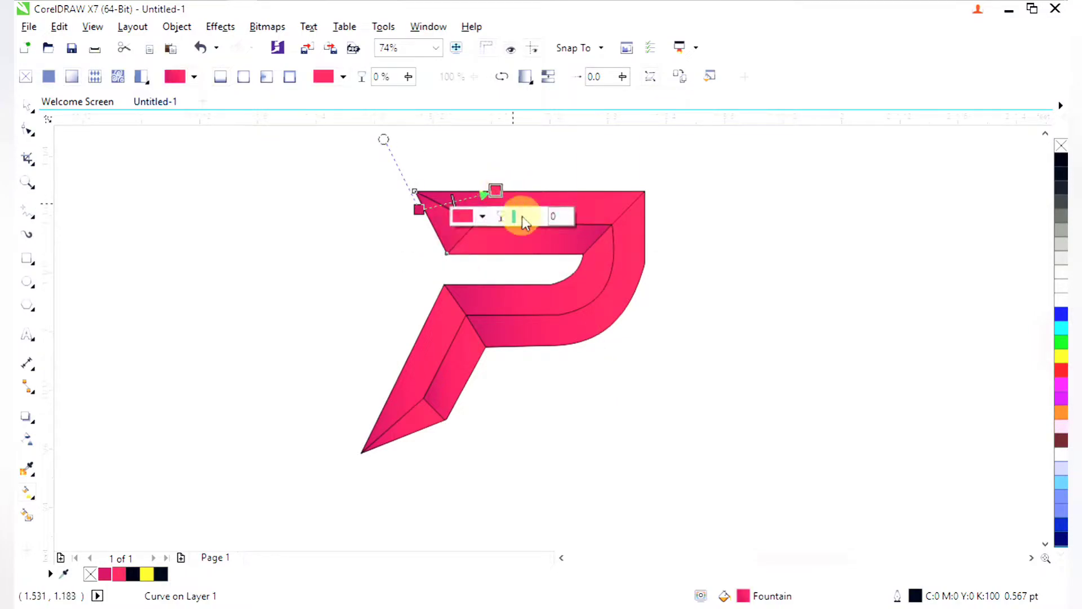
Redirect the gradient on the bowl's outer facet so it runs from dark at the upper corner down along the outer edge.
{"action": "key", "text": "space"}
{"action": "left_click", "coordinate": [633, 242]}
{"action": "key", "text": "space"}
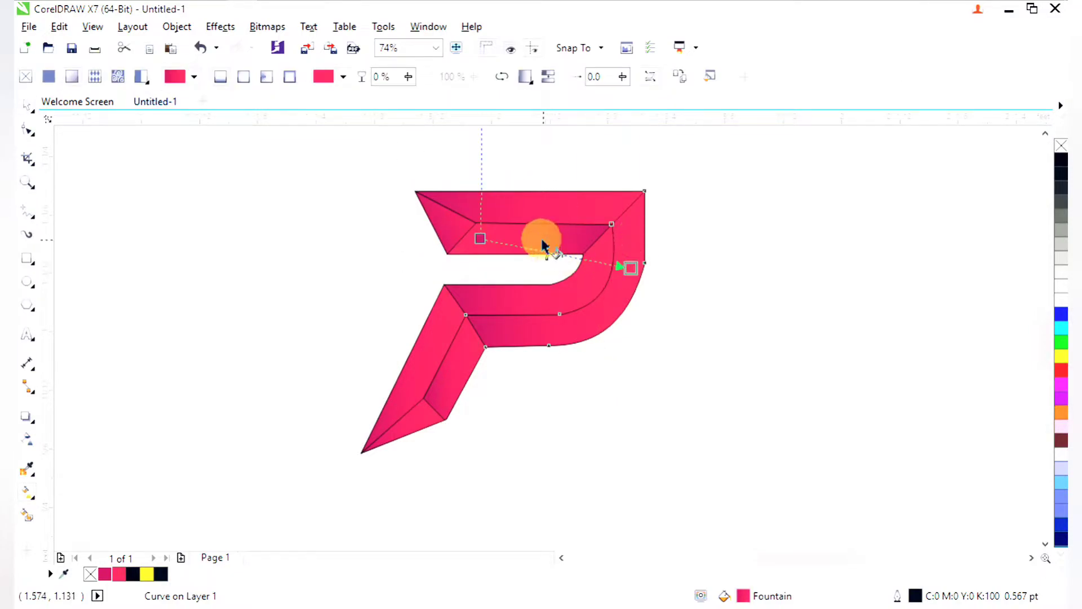
{"action": "left_click_drag", "start_coordinate": [483, 238], "coordinate": [624, 212]}
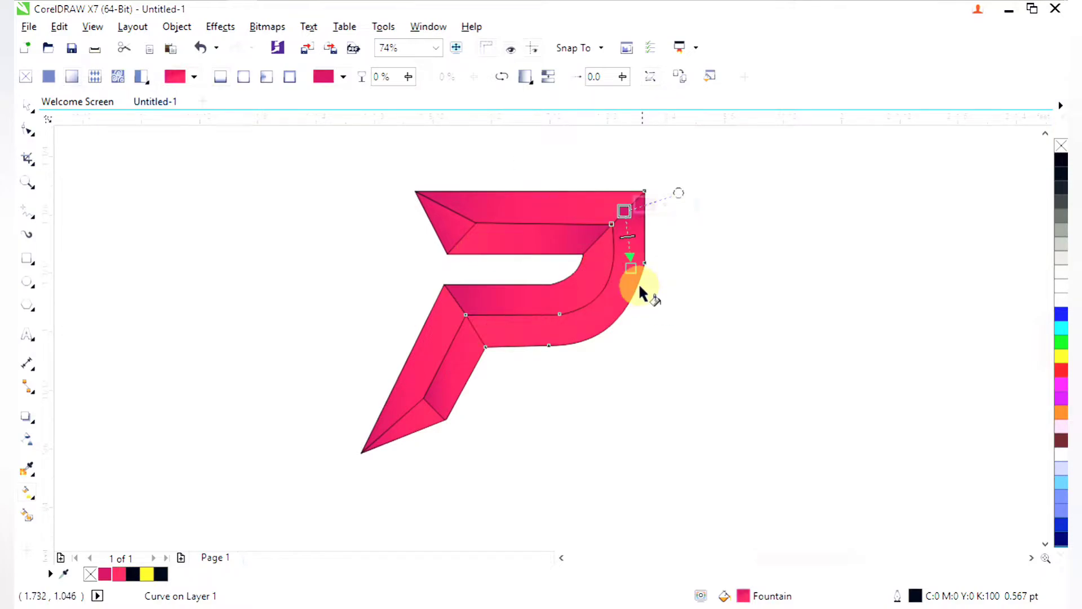
{"action": "left_click_drag", "start_coordinate": [629, 269], "coordinate": [482, 333]}
Reposition the gradient on the leg's inner facet so it starts dark at the upper end beneath the bowl.
{"action": "key", "text": "space"}
{"action": "left_click", "coordinate": [452, 368]}
{"action": "key", "text": "space"}
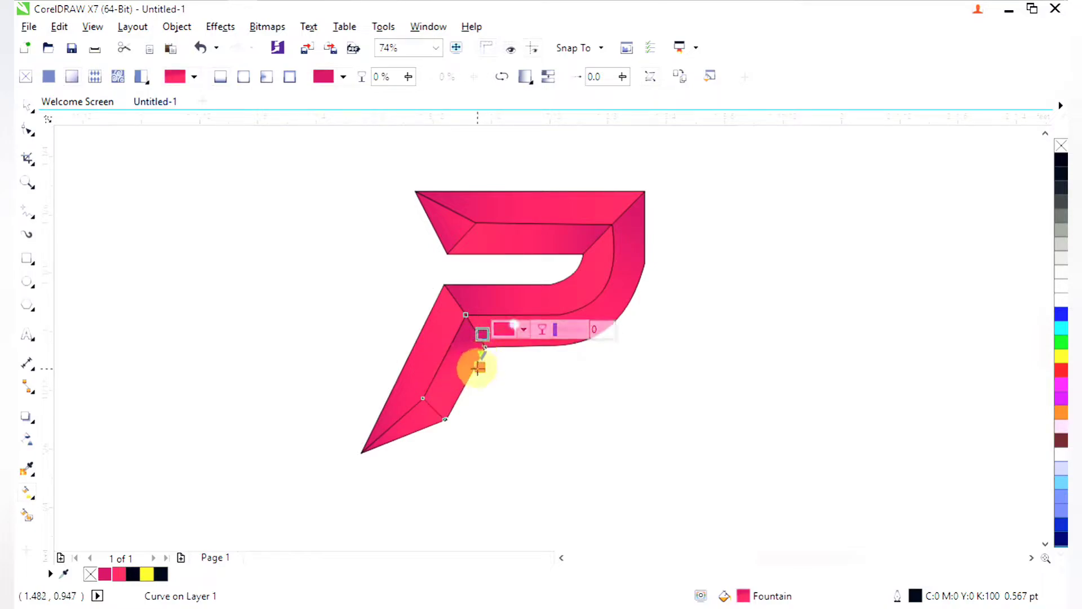
Run the gradient on the leg's outer facet from dark near the pointed tip to bright pink at the upper end.
{"action": "key", "text": "space"}
{"action": "left_click", "coordinate": [417, 366]}
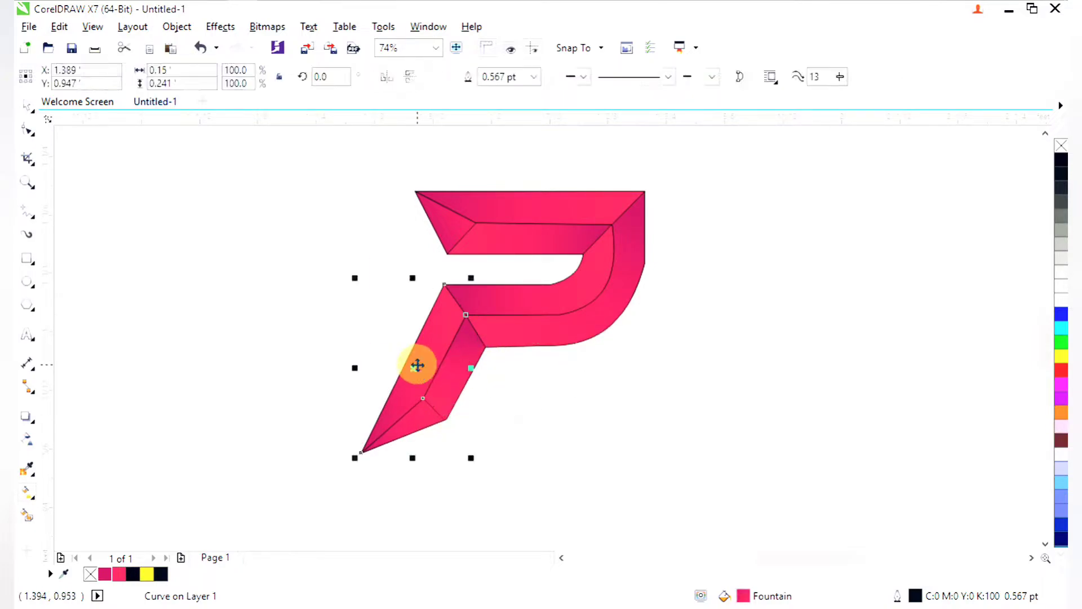
{"action": "key", "text": "space"}
{"action": "left_click_drag", "start_coordinate": [370, 338], "coordinate": [382, 424]}
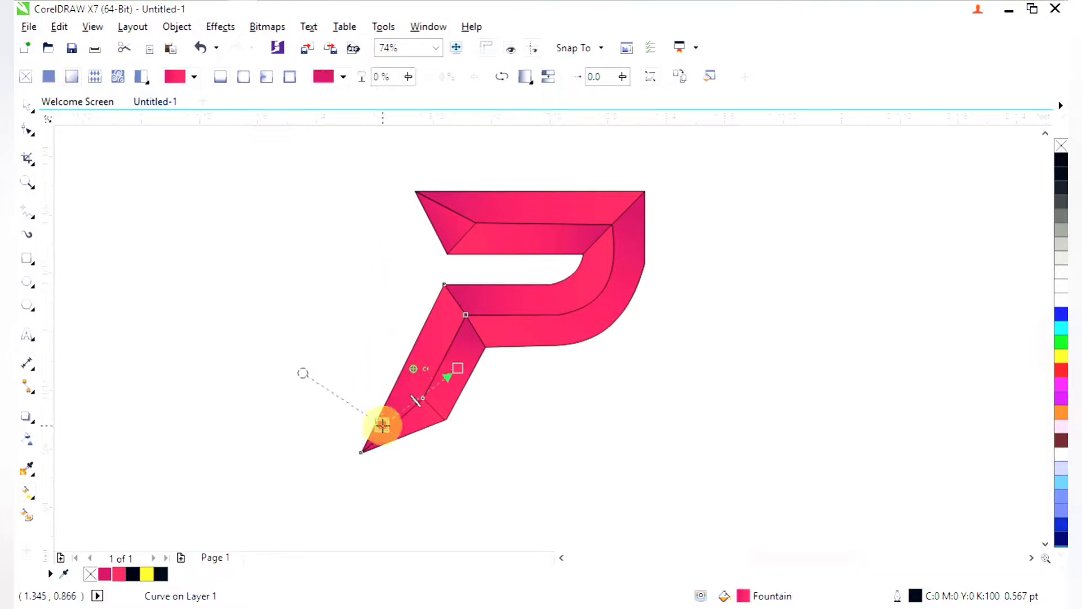
{"action": "left_click_drag", "start_coordinate": [463, 358], "coordinate": [445, 313]}
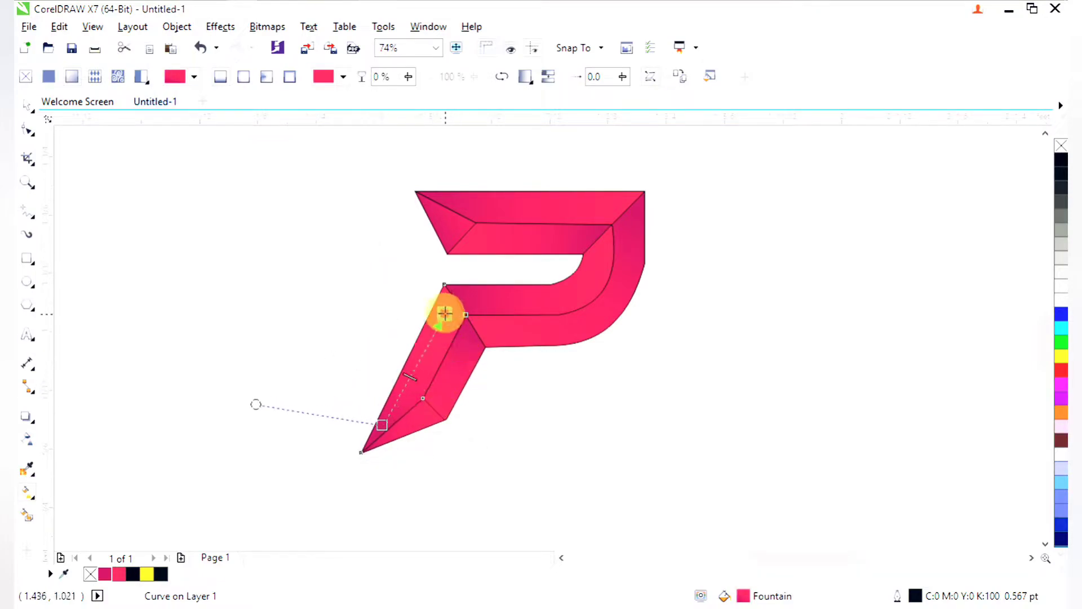
Stretch the gradient on the leg's bottom triangular facet from the pointed tip to just past its opposite corner.
{"action": "key", "text": "space"}
{"action": "left_click", "coordinate": [406, 425]}
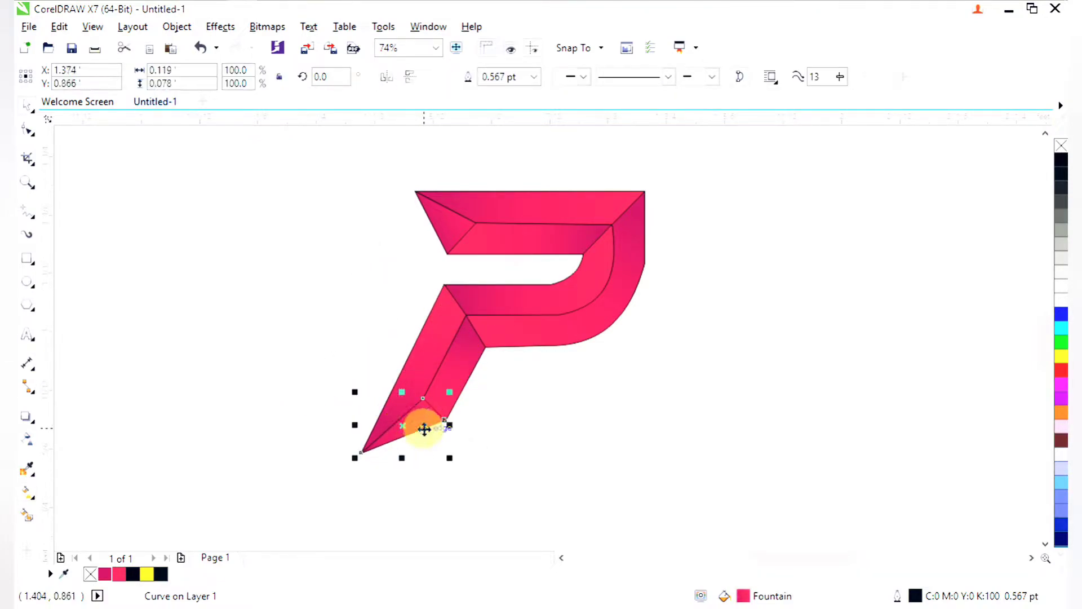
{"action": "key", "text": "space"}
{"action": "mouse_move", "coordinate": [443, 425]}
{"action": "left_mouse_down"}
{"action": "mouse_move", "coordinate": [371, 468]}
{"action": "mouse_move", "coordinate": [459, 416]}
{"action": "left_mouse_up"}
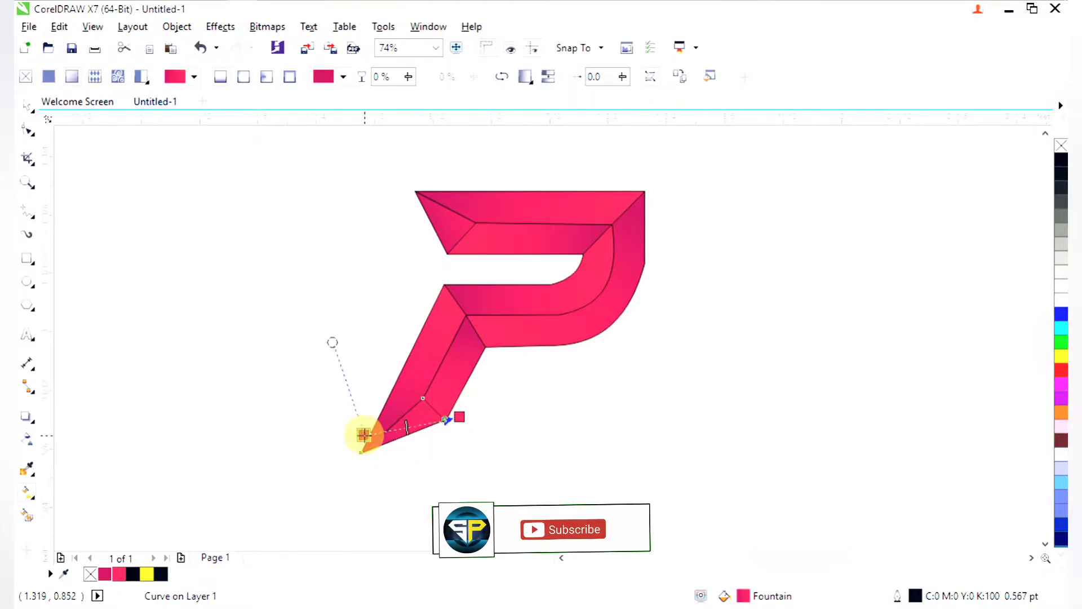
{"action": "key", "text": "space"}
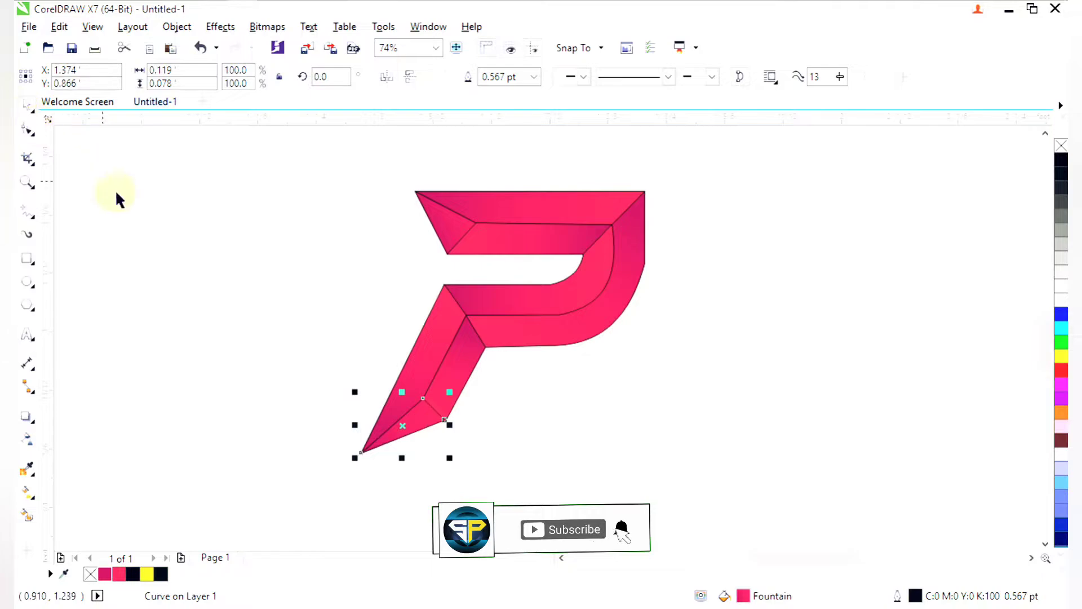
Select the whole letter, remove the outlines from all its facets, and deselect.
{"action": "left_click_drag", "start_coordinate": [240, 169], "coordinate": [501, 339]}
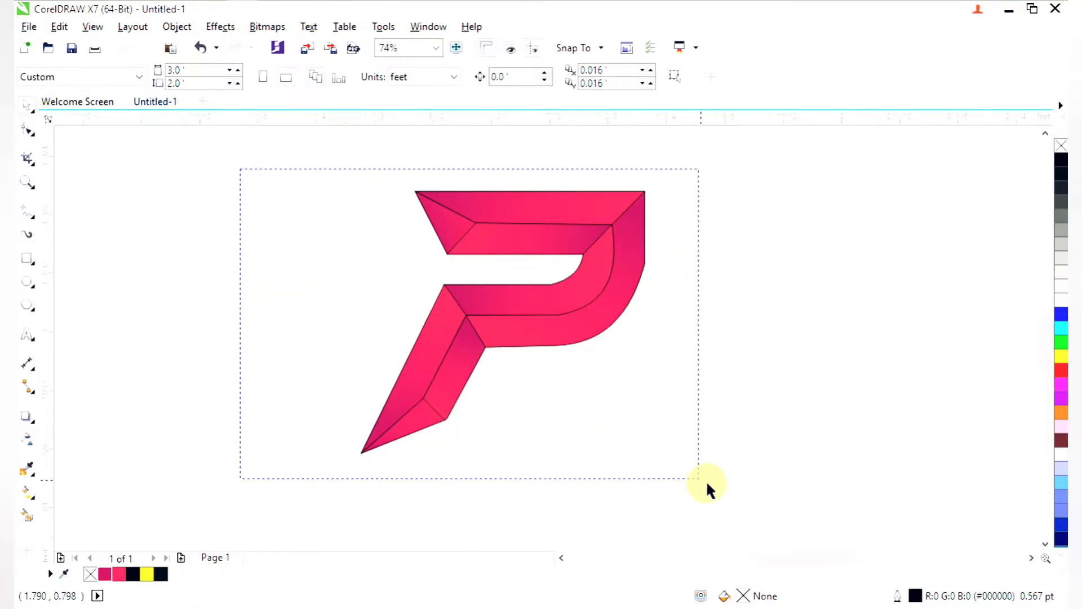
{"action": "left_click_drag", "start_coordinate": [706, 483], "coordinate": [708, 484]}
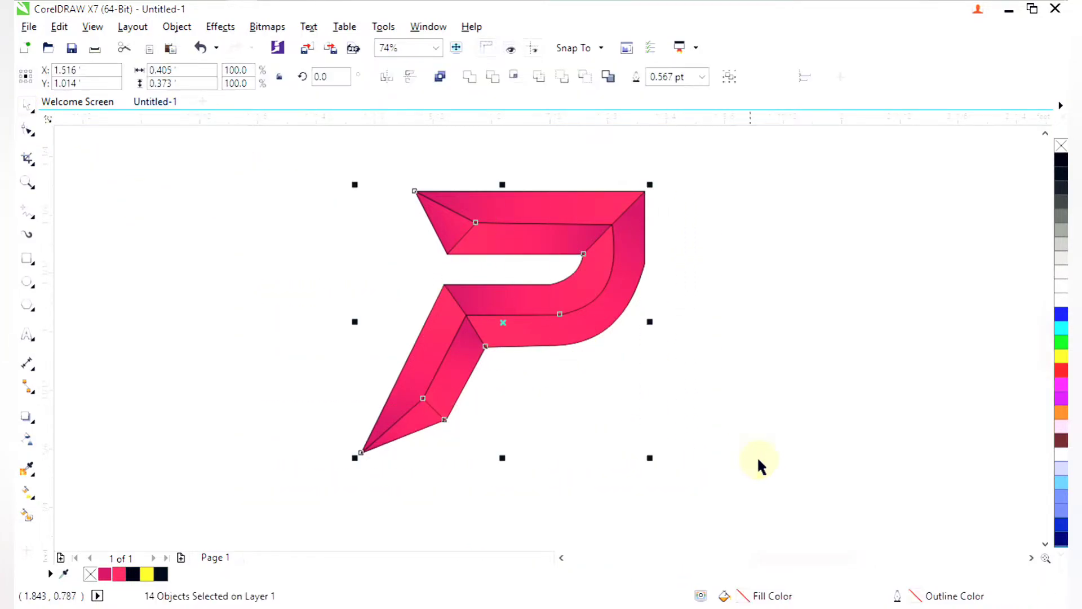
{"action": "right_click", "coordinate": [1062, 150]}
{"action": "left_click", "coordinate": [1000, 239]}
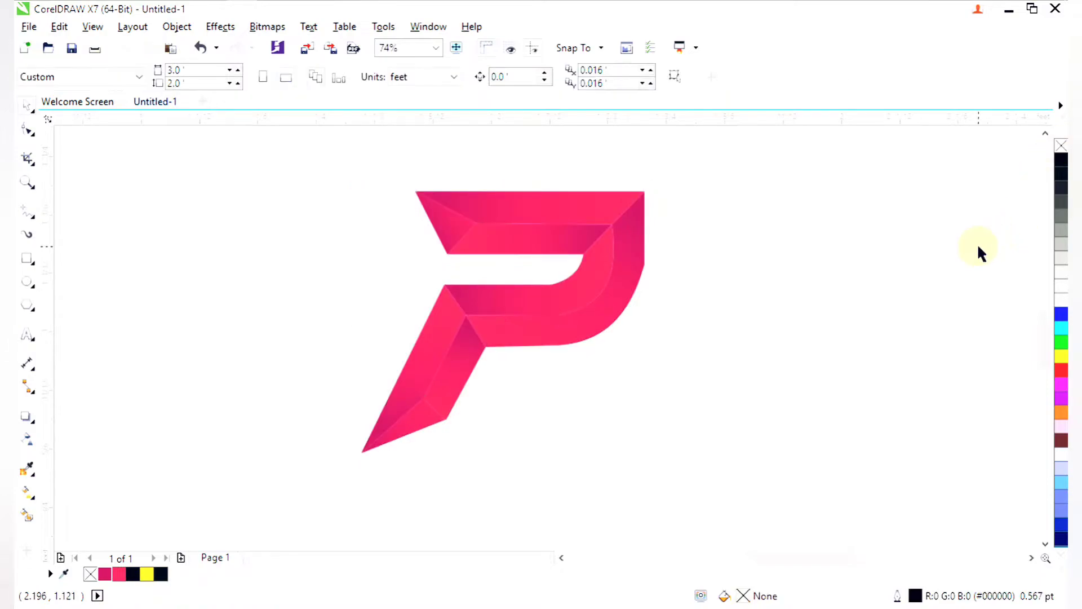
Select all facets of the letter and give them a red outline.
{"action": "scroll", "coordinate": [763, 283], "scroll_direction": "down", "scroll_amount": 1}
{"action": "key", "text": "z"}
{"action": "left_click_drag", "start_coordinate": [564, 208], "coordinate": [722, 404]}
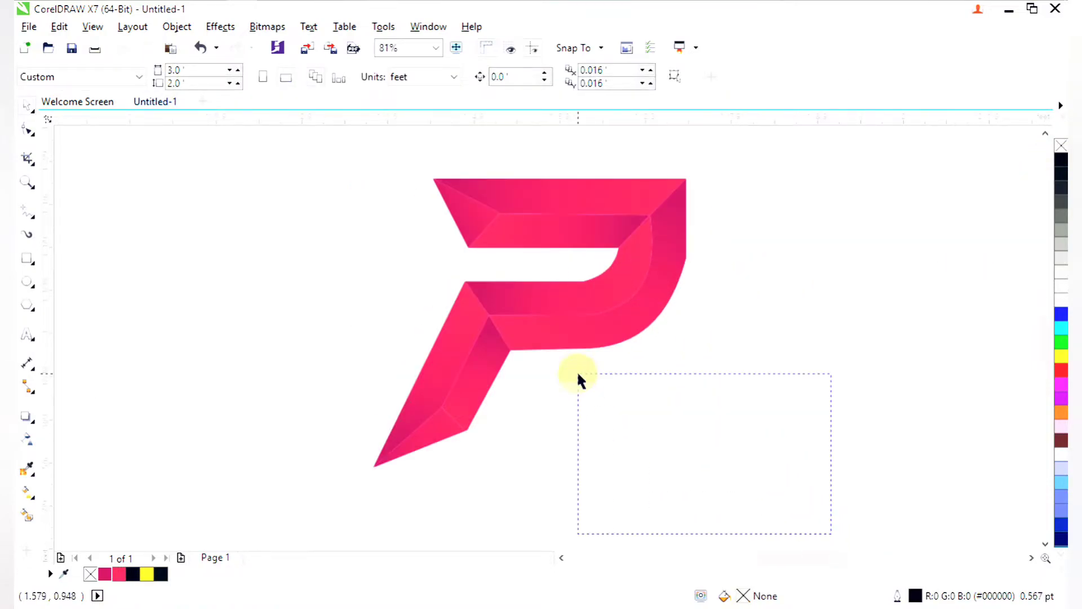
{"action": "left_click_drag", "start_coordinate": [367, 146], "coordinate": [365, 144]}
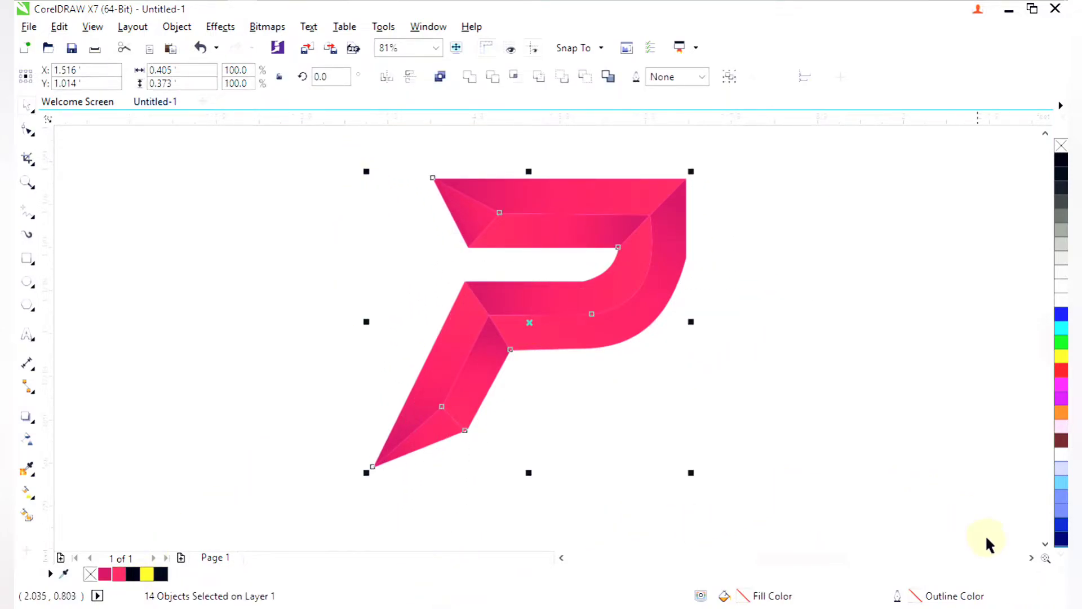
{"action": "left_click", "coordinate": [1061, 573]}
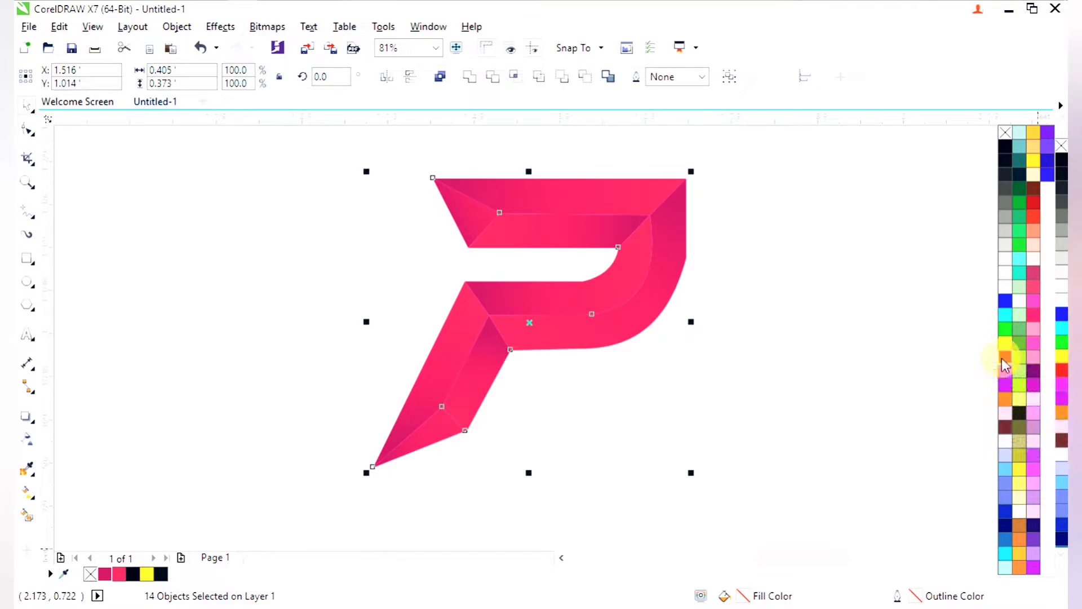
{"action": "right_click", "coordinate": [1002, 357]}
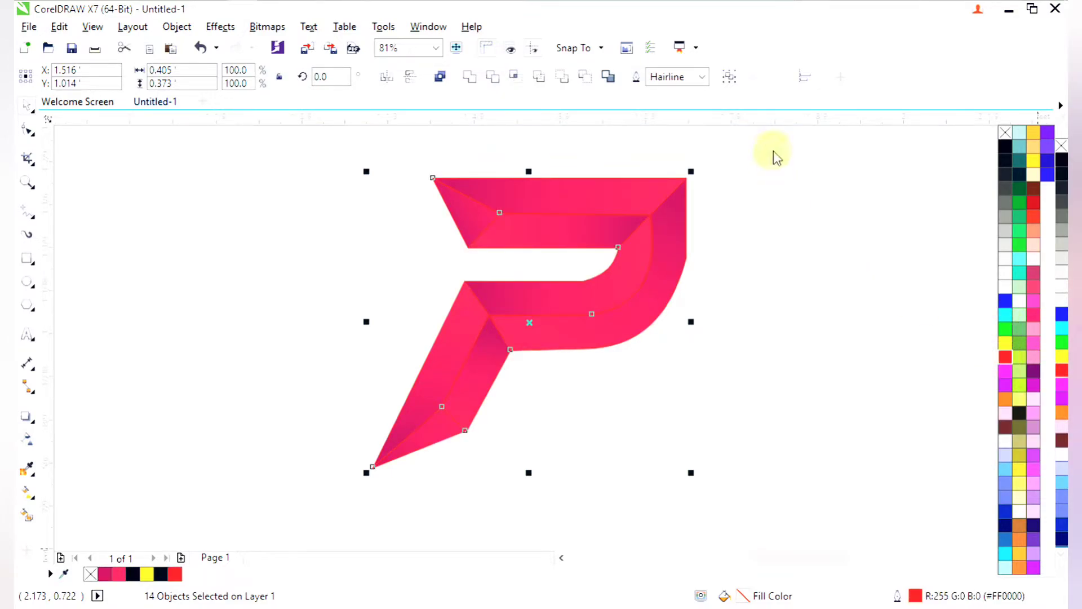
Set the facets' outline width to 2.0 pt, recolour the outlines white, and deselect.
{"action": "left_click", "coordinate": [703, 78]}
{"action": "left_click", "coordinate": [678, 169]}
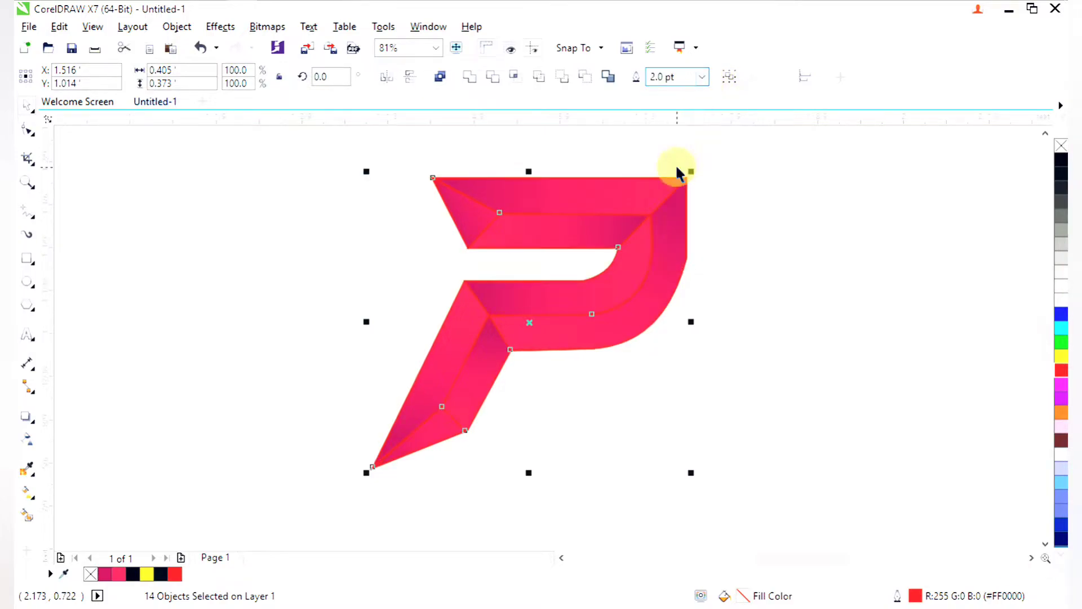
{"action": "left_click", "coordinate": [703, 78]}
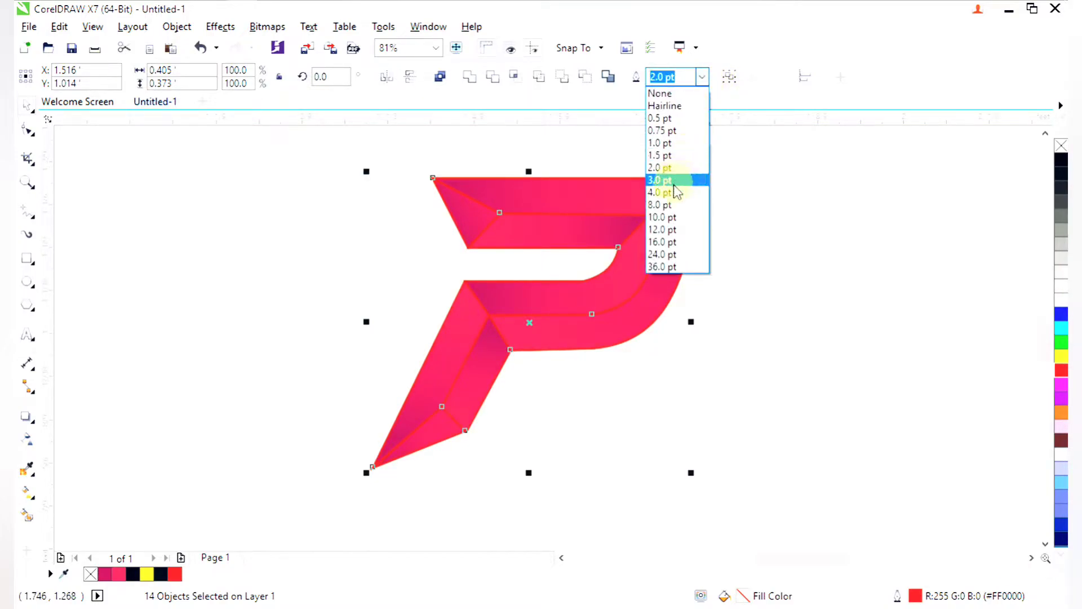
{"action": "left_click", "coordinate": [674, 169]}
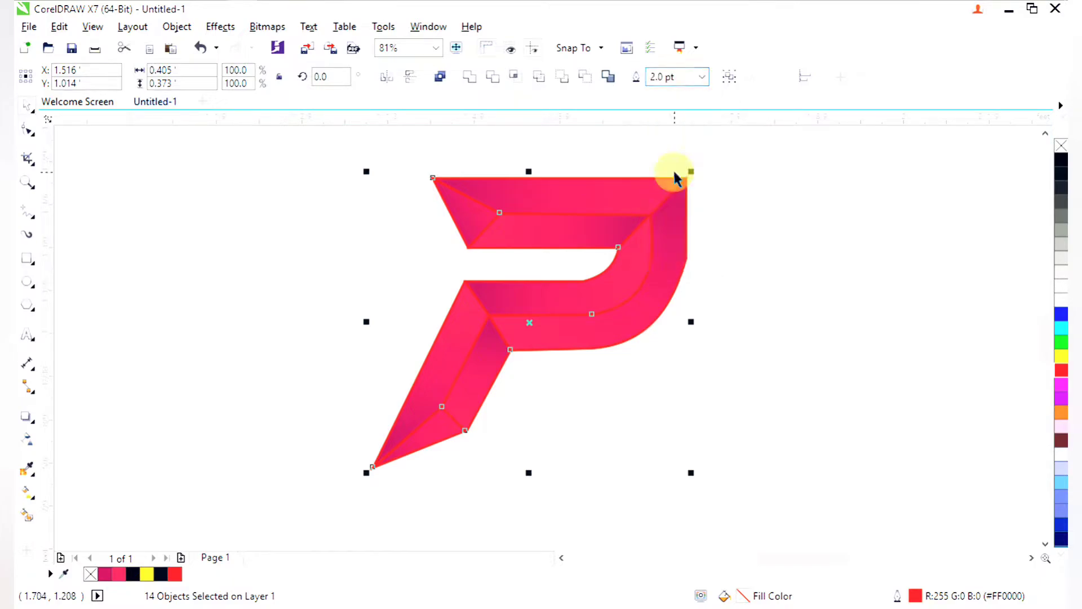
{"action": "right_click", "coordinate": [1062, 309]}
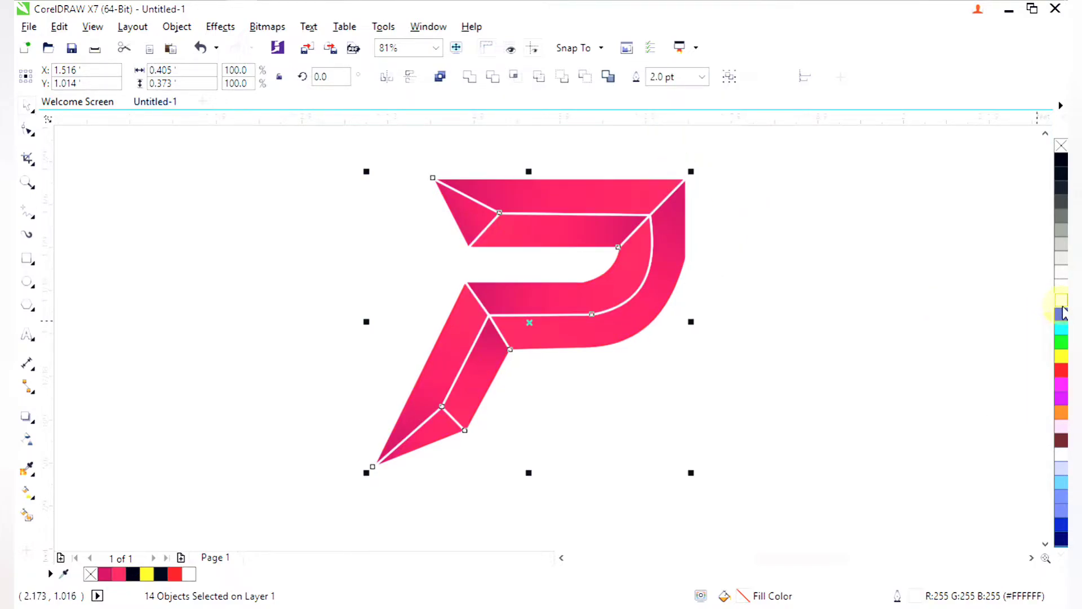
{"action": "left_click", "coordinate": [969, 319]}
Draw a background rectangle about 1.215 by 0.789 ft around the letter, fill it black, and place it behind the letter.
{"action": "scroll", "coordinate": [956, 319], "scroll_direction": "down", "scroll_amount": 2}
{"action": "key", "text": "z"}
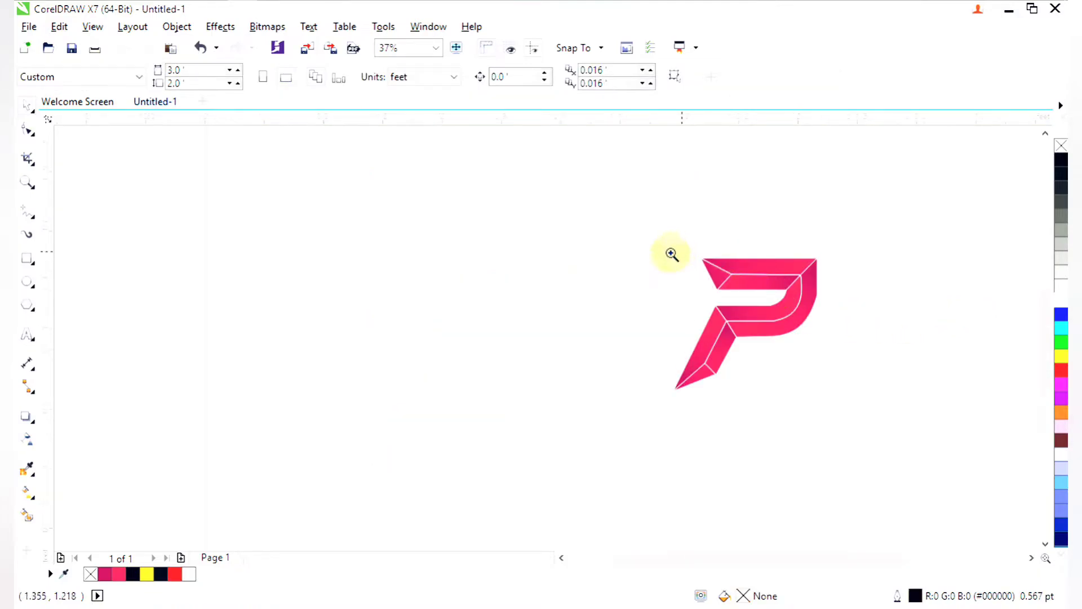
{"action": "scroll", "coordinate": [672, 254], "scroll_direction": "down", "scroll_amount": 2}
{"action": "scroll", "coordinate": [600, 342], "scroll_direction": "up", "scroll_amount": 2}
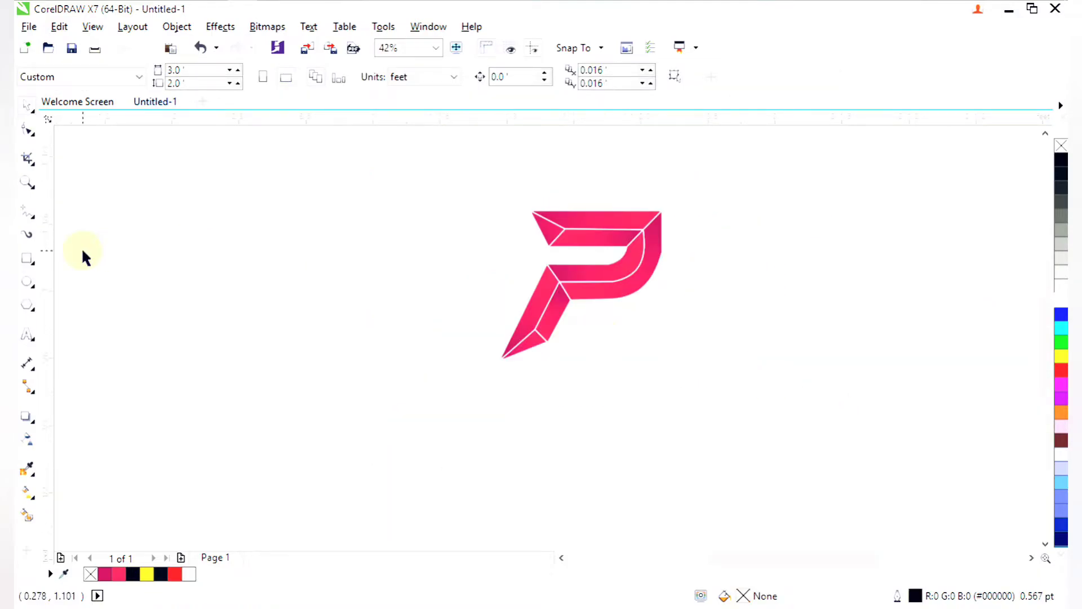
{"action": "left_click", "coordinate": [27, 258]}
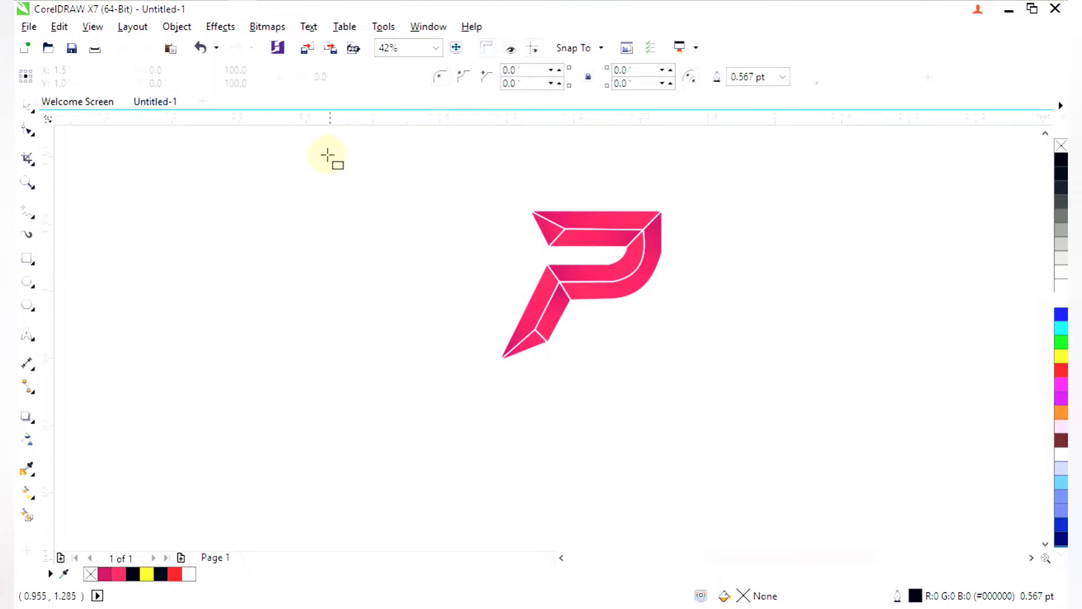
{"action": "mouse_move", "coordinate": [328, 150]}
{"action": "left_mouse_down"}
{"action": "mouse_move", "coordinate": [558, 281]}
{"action": "mouse_move", "coordinate": [817, 468]}
{"action": "left_mouse_up"}
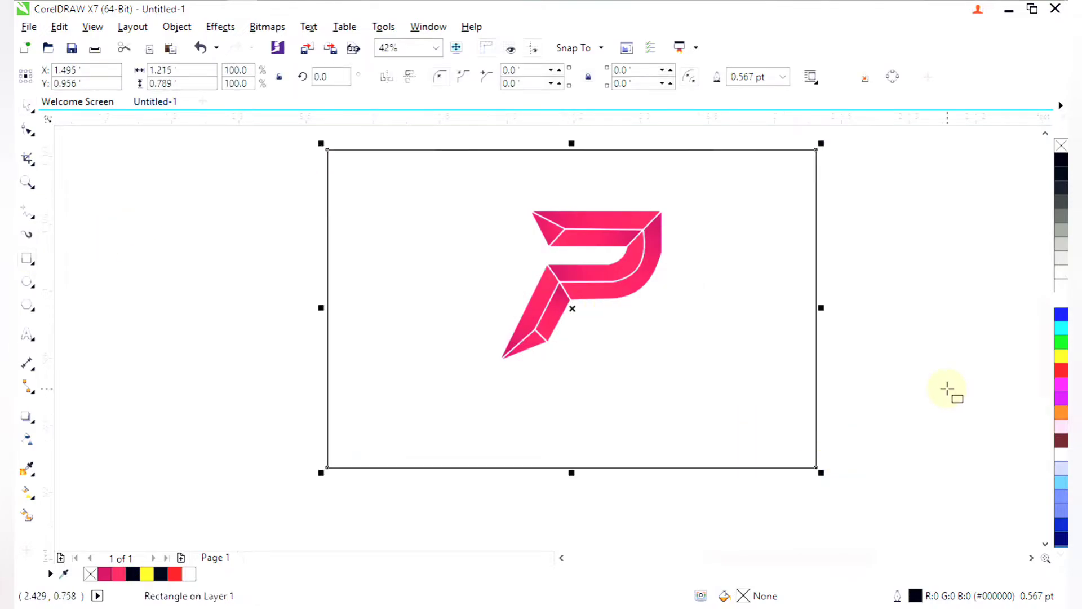
{"action": "left_click", "coordinate": [1061, 168]}
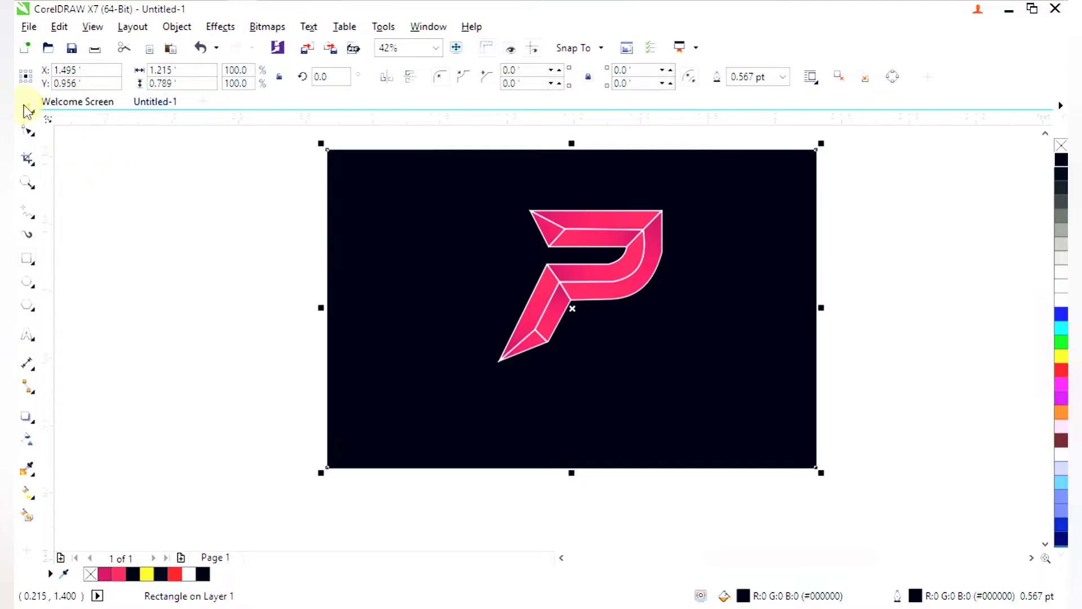
Select all 14 facets of the letter without the background and group them.
{"action": "left_click_drag", "start_coordinate": [281, 166], "coordinate": [747, 458]}
{"action": "left_click", "coordinate": [1001, 475]}
{"action": "left_click_drag", "start_coordinate": [1001, 476], "coordinate": [488, 164]}
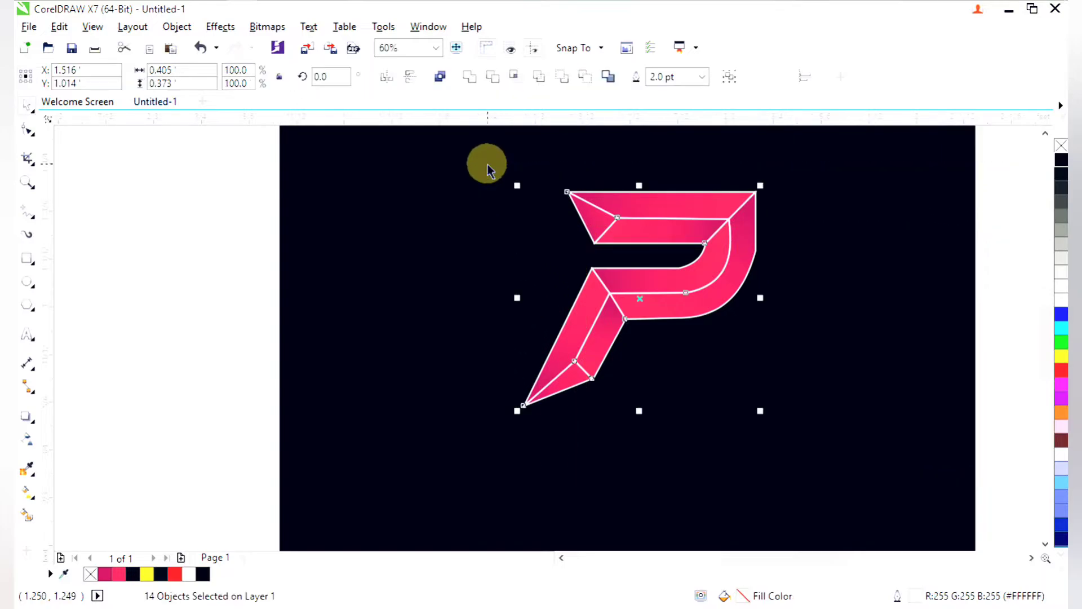
{"action": "key", "text": "ctrl+g"}
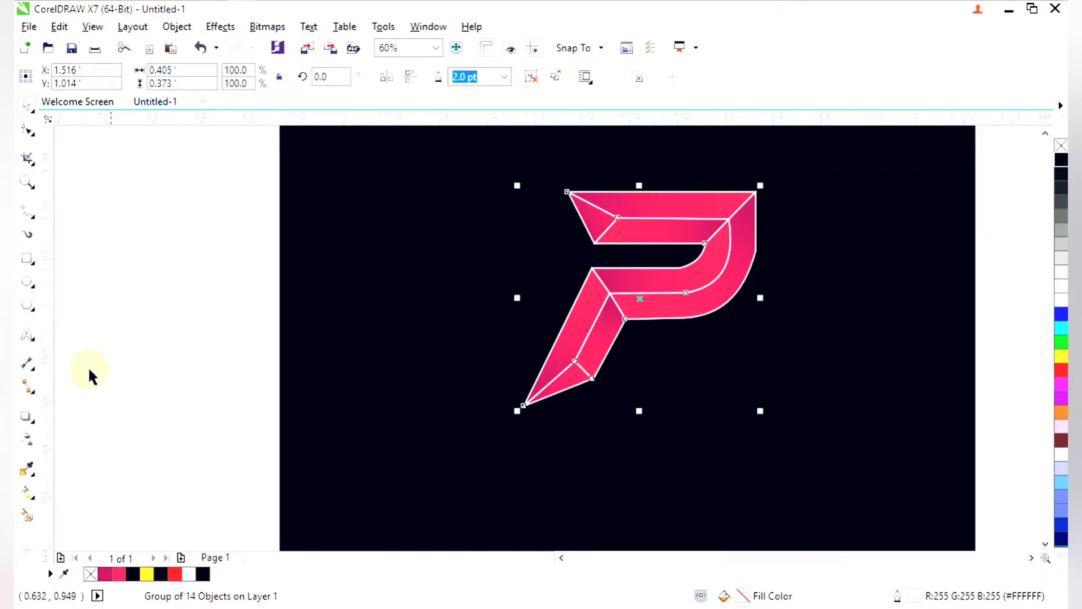
Apply a one-step outward contour to the grouped letter with an offset of about 0.015 ft.
{"action": "left_click", "coordinate": [35, 422]}
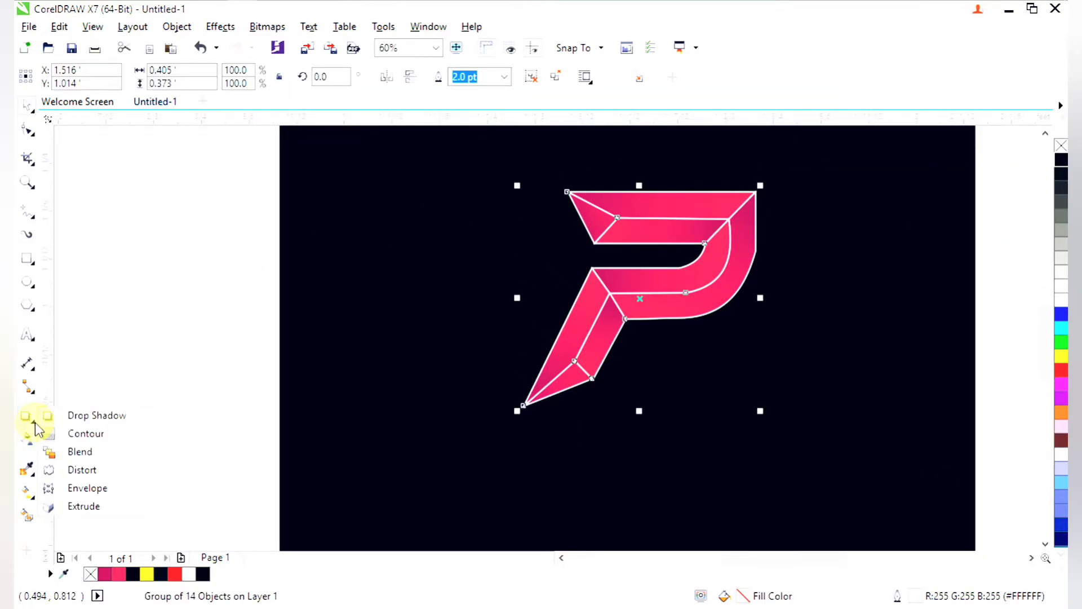
{"action": "left_click", "coordinate": [84, 434]}
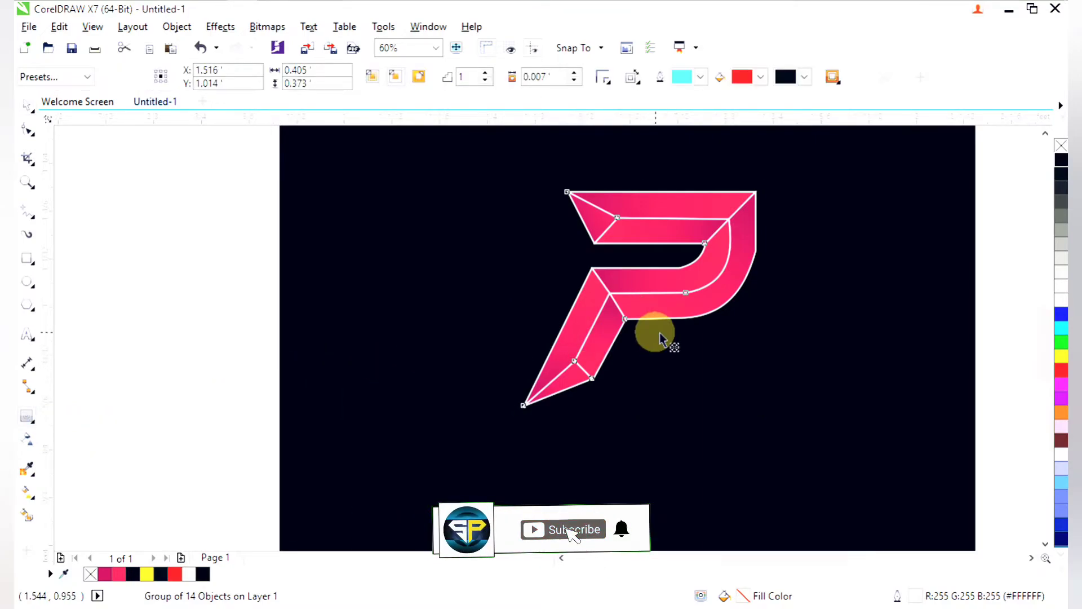
{"action": "left_click_drag", "start_coordinate": [669, 324], "coordinate": [762, 298]}
{"action": "left_click", "coordinate": [609, 337]}
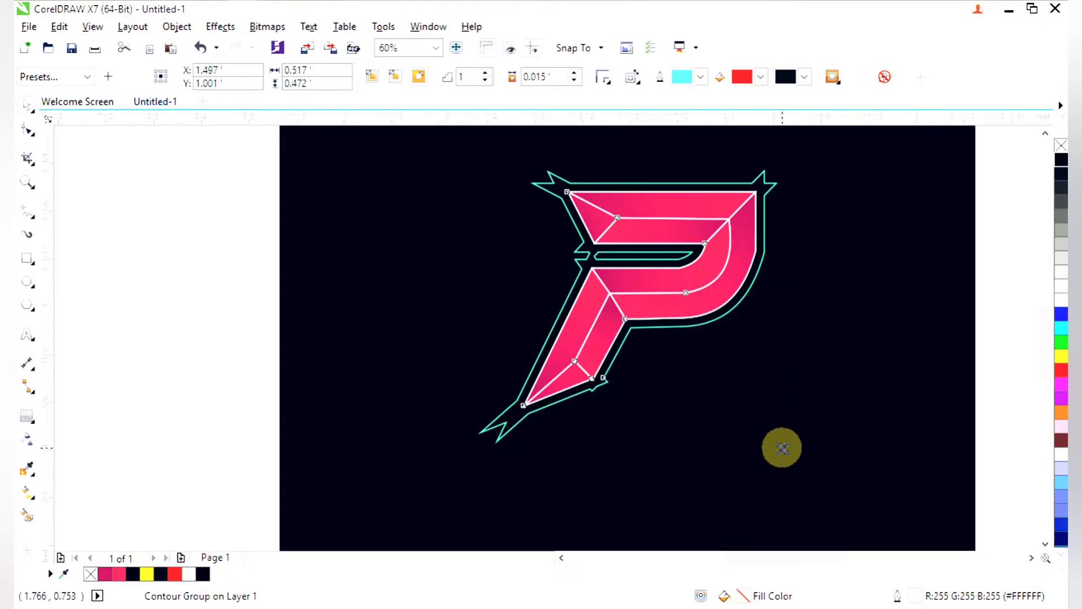
Widen the contour around the letter to an offset of about 0.03 ft.
{"action": "left_click_drag", "start_coordinate": [783, 448], "coordinate": [789, 455]}
{"action": "key", "text": "ctrl+z"}
{"action": "key", "text": "space"}
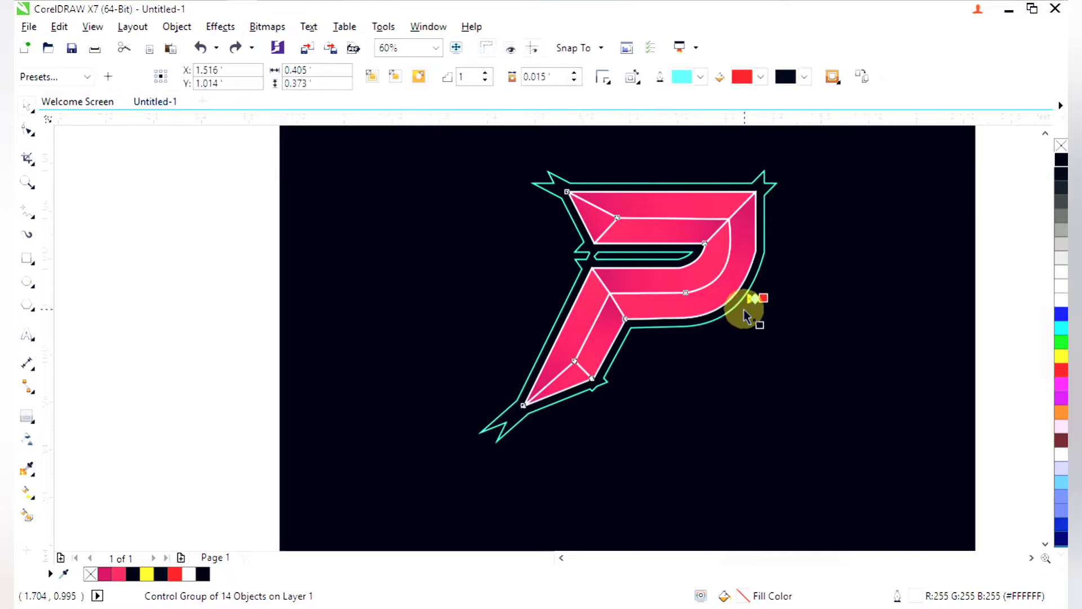
{"action": "left_click_drag", "start_coordinate": [762, 297], "coordinate": [766, 298]}
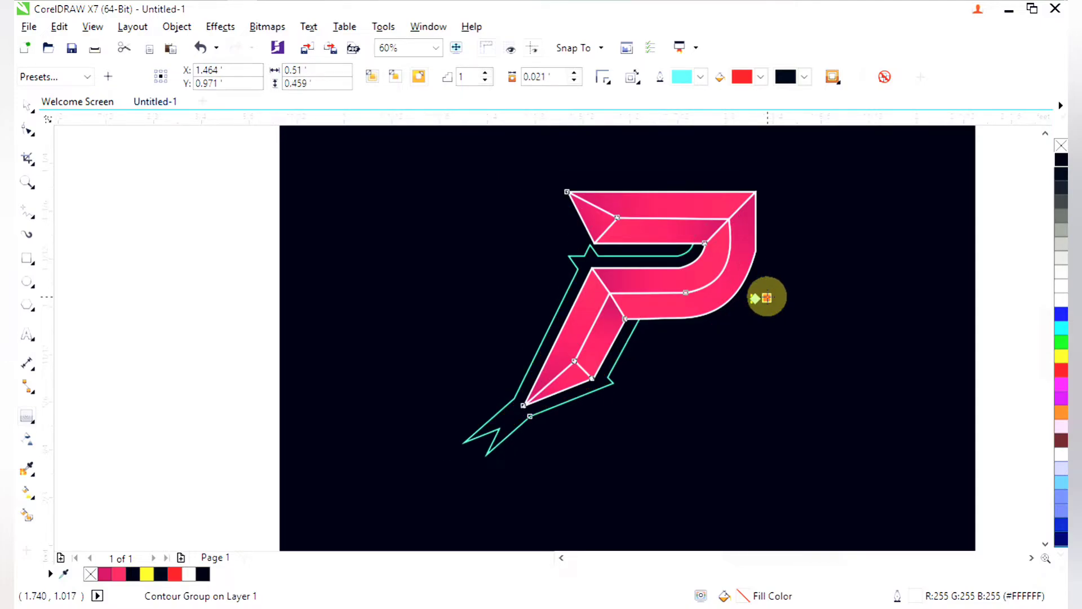
{"action": "key", "text": "ctrl+z"}
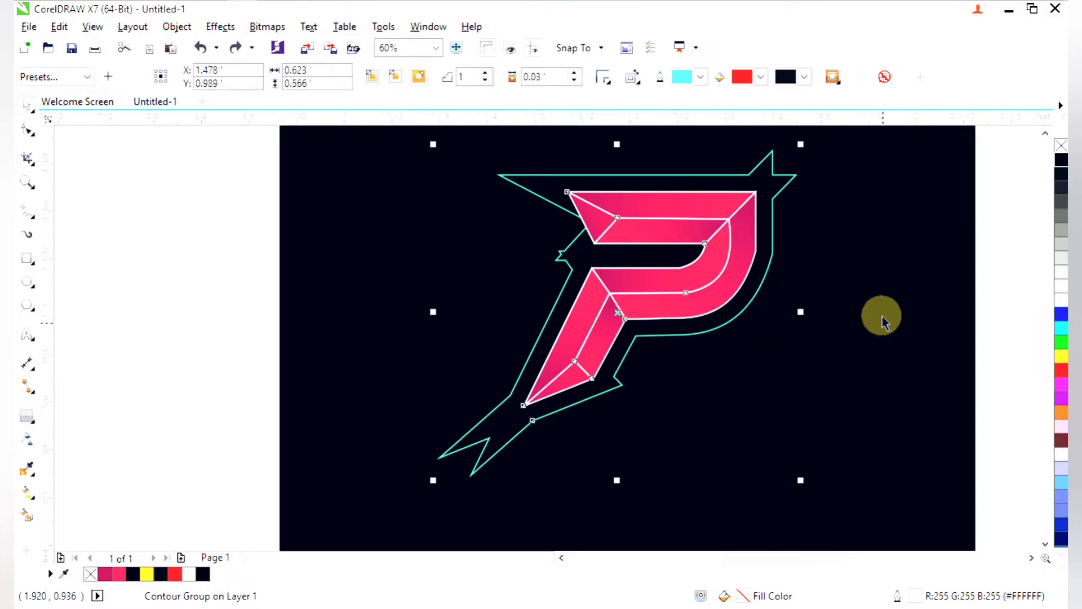
Try a black fill on the contour group and undo it.
{"action": "left_click", "coordinate": [1061, 166]}
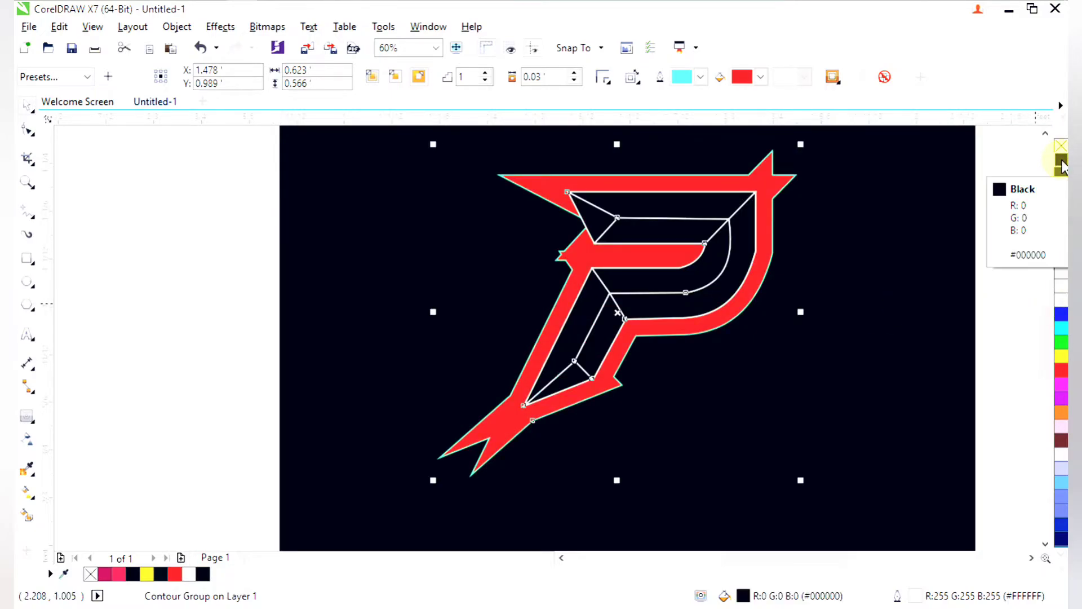
{"action": "key", "text": "ctrl+z"}
{"action": "right_click", "coordinate": [767, 248]}
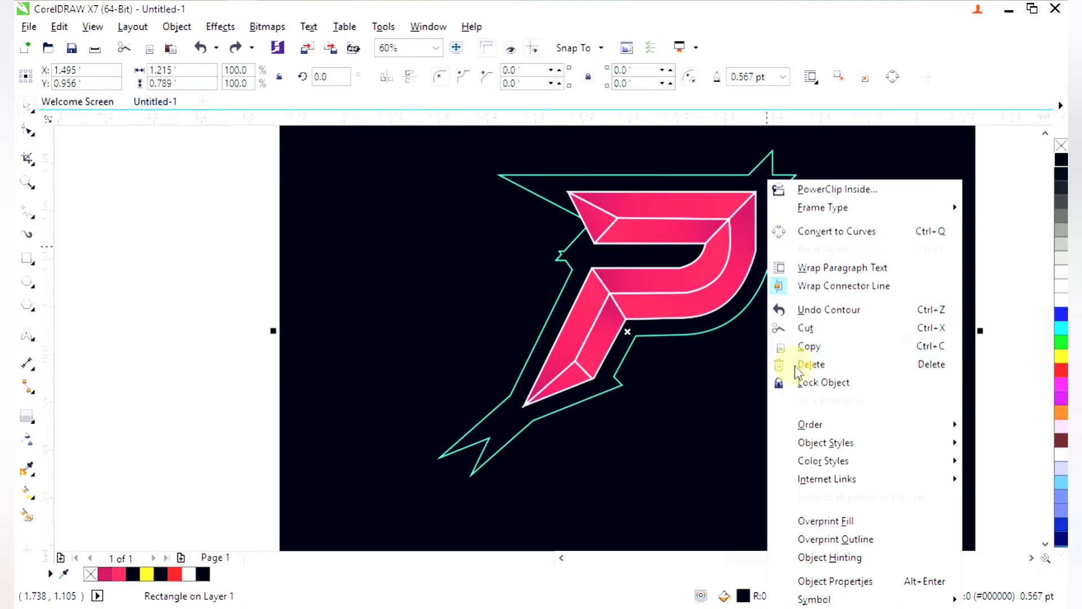
{"action": "left_click", "coordinate": [812, 364]}
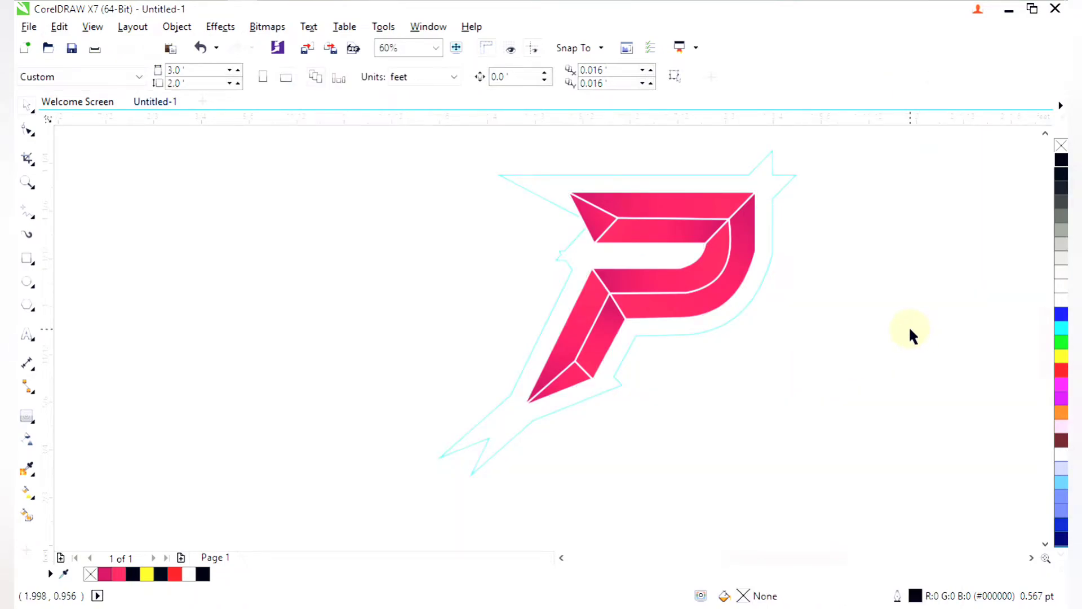
{"action": "key", "text": "ctrl+z"}
{"action": "left_click", "coordinate": [1012, 370]}
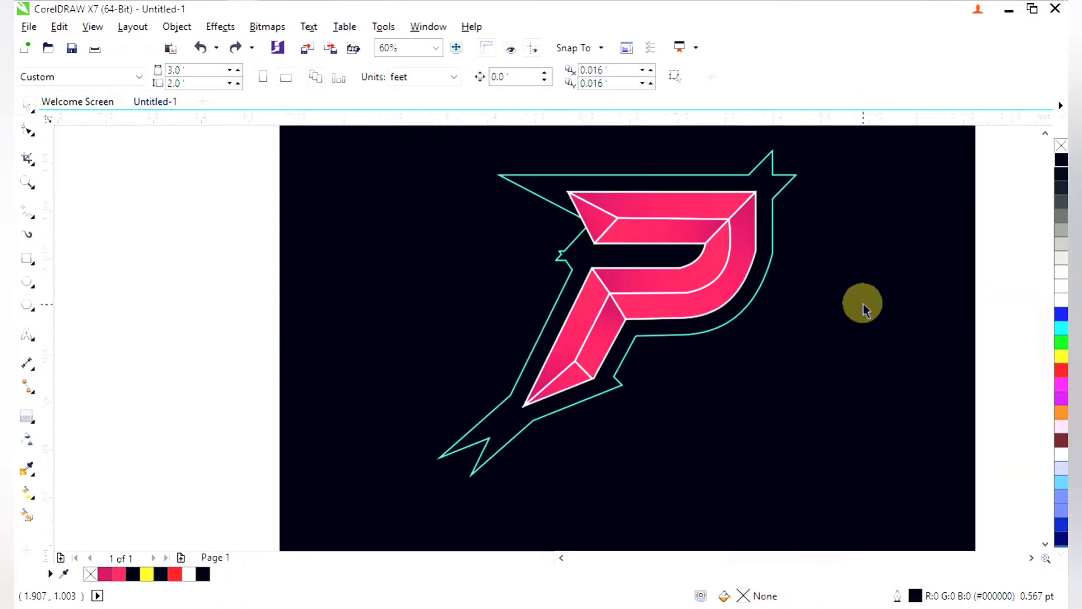
Break the contour group apart so the outer contour separates from the letter.
{"action": "right_click", "coordinate": [771, 258]}
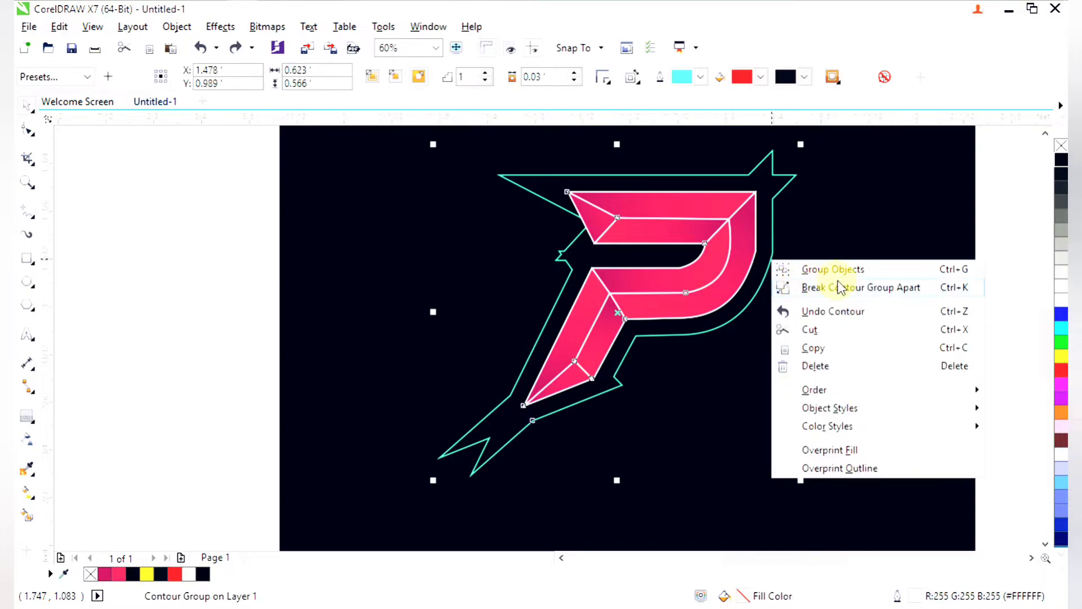
{"action": "left_click", "coordinate": [840, 288]}
{"action": "left_click", "coordinate": [1003, 367]}
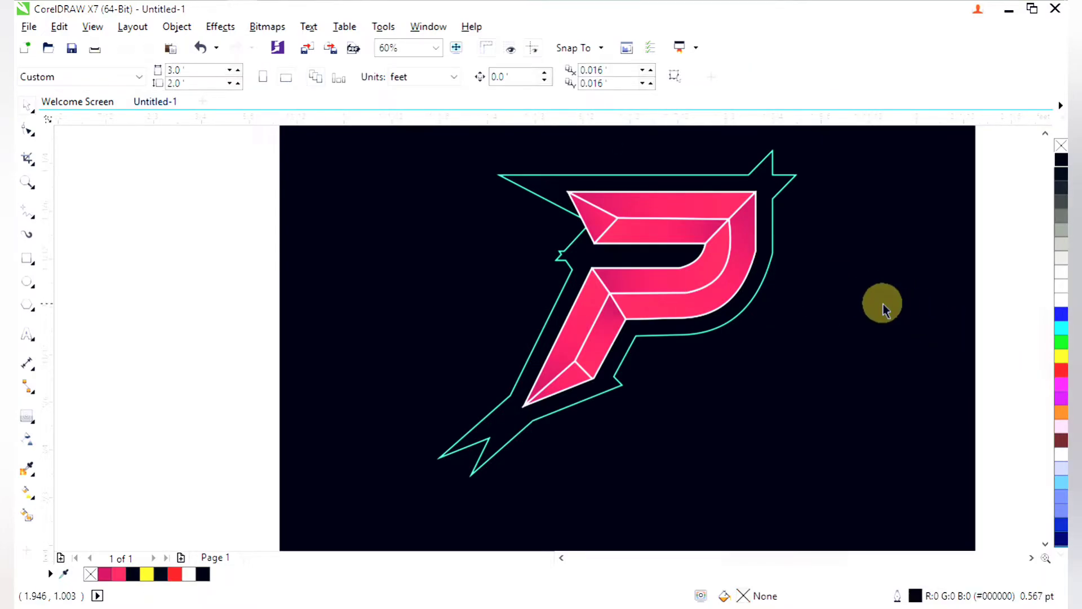
Give the separated outer contour curve a white outline 10 pt wide.
{"action": "left_click", "coordinate": [771, 261]}
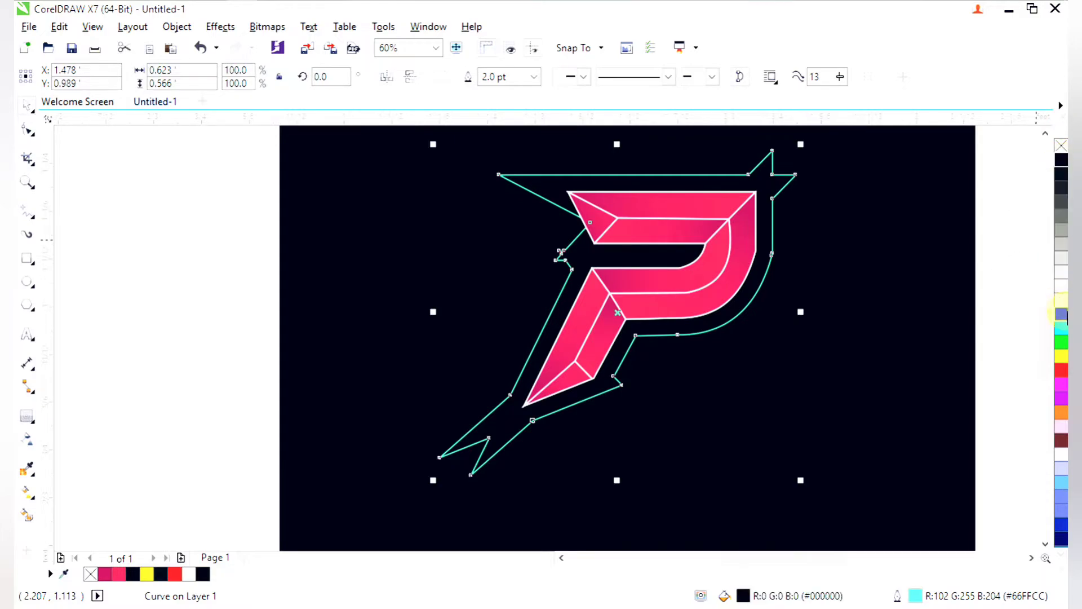
{"action": "right_click", "coordinate": [1062, 298]}
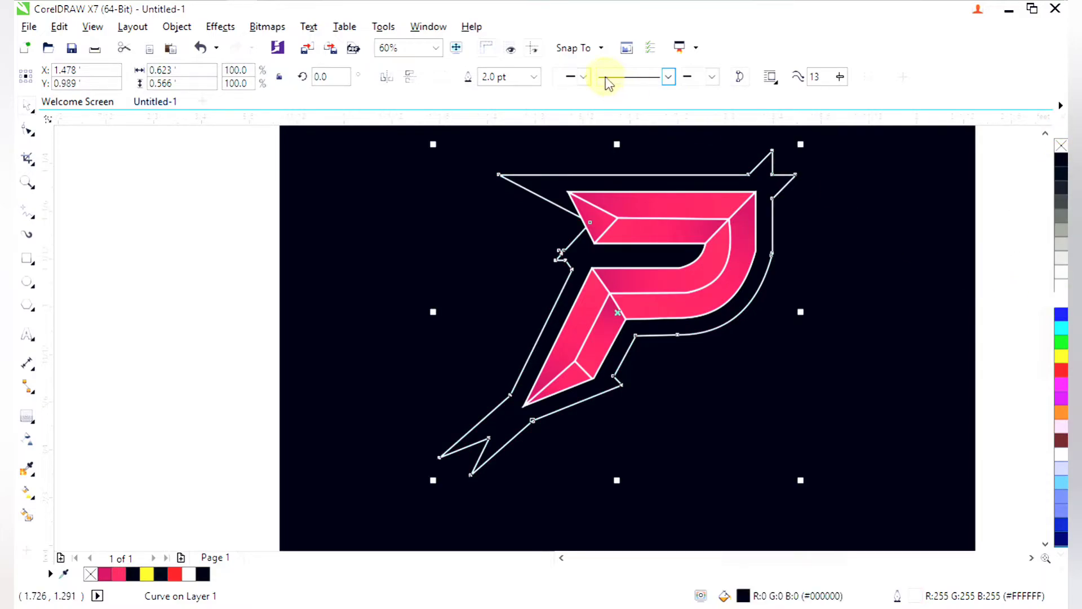
{"action": "left_click", "coordinate": [534, 77]}
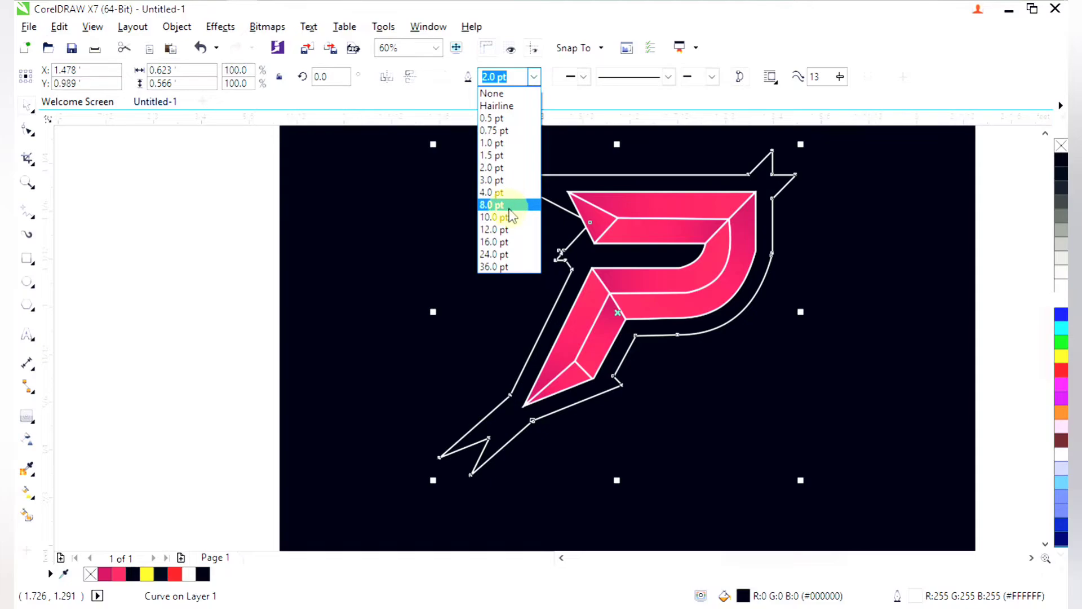
{"action": "left_click", "coordinate": [513, 195]}
{"action": "left_click", "coordinate": [535, 77]}
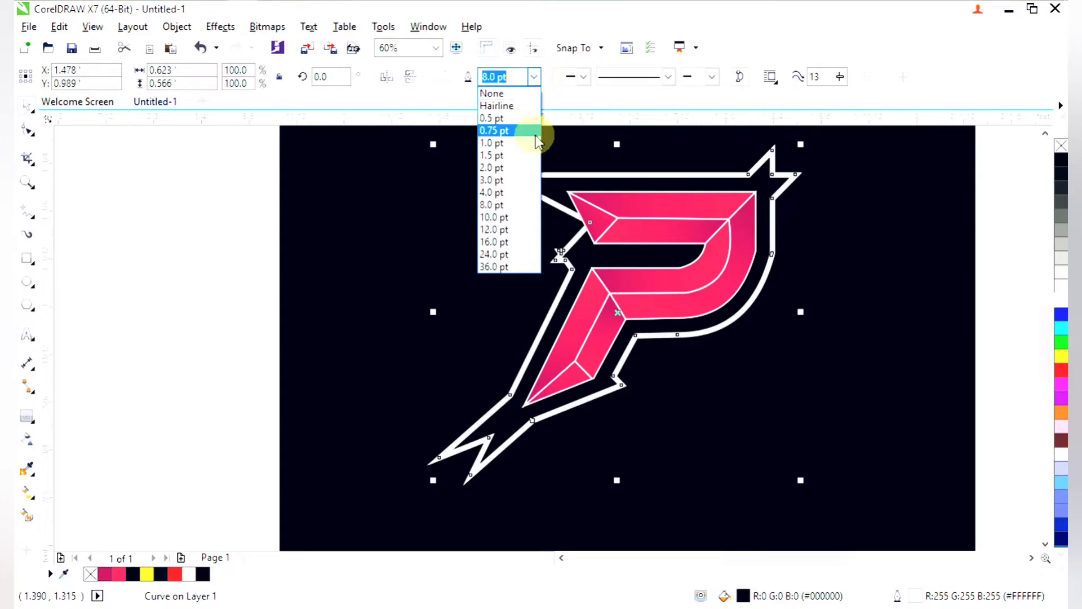
{"action": "left_click", "coordinate": [519, 219]}
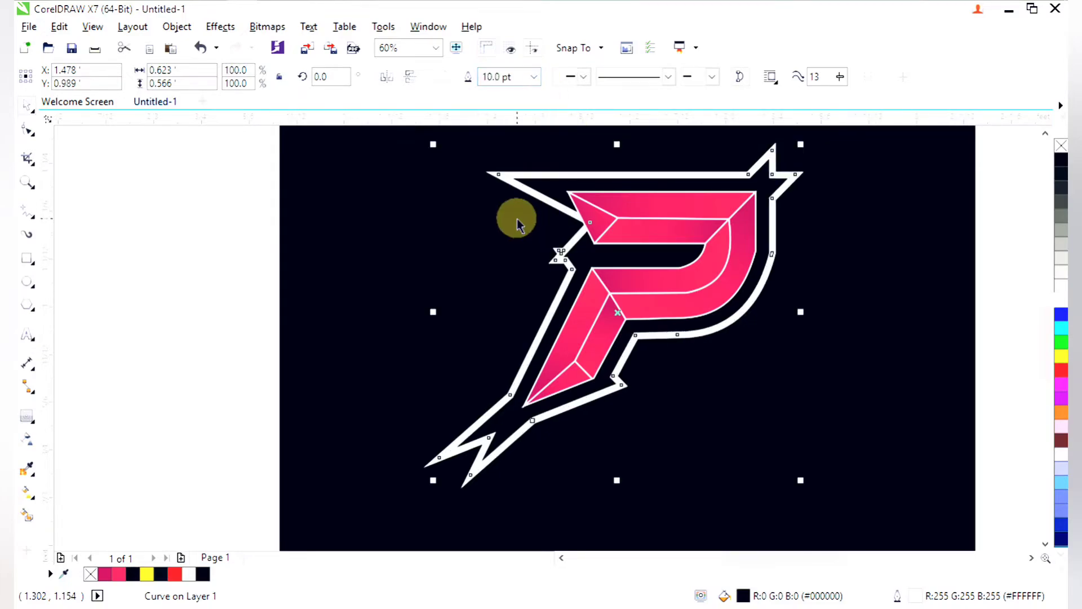
Delete the thick white contour curve around the letter.
{"action": "scroll", "coordinate": [536, 206], "scroll_direction": "down", "scroll_amount": 3}
{"action": "left_click_drag", "start_coordinate": [492, 151], "coordinate": [639, 366]}
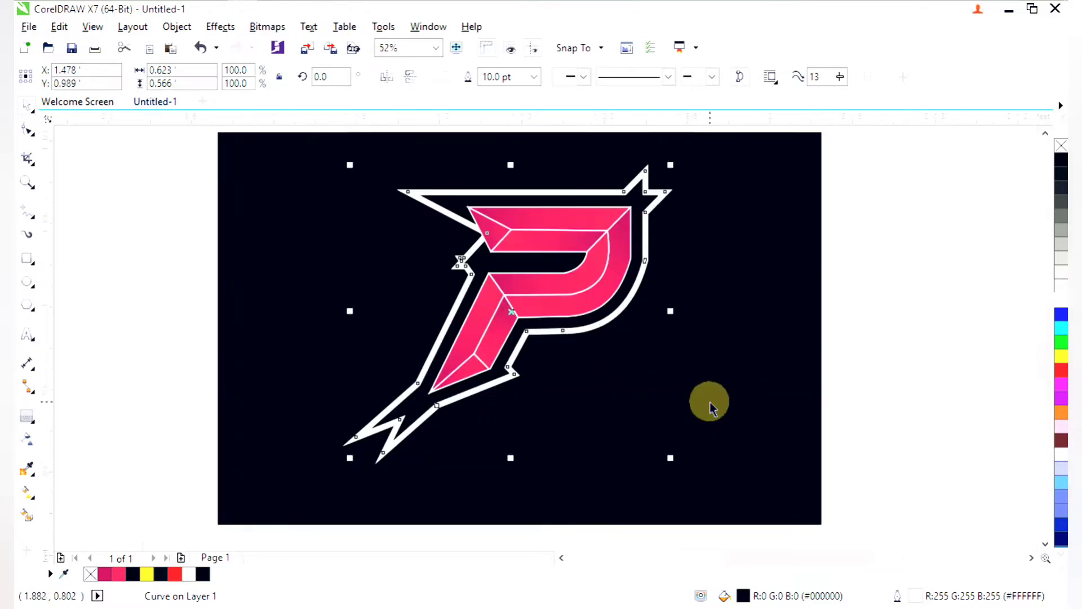
{"action": "key", "text": "Escape"}
{"action": "left_click_drag", "start_coordinate": [416, 177], "coordinate": [658, 451]}
{"action": "scroll", "coordinate": [430, 350], "scroll_direction": "down", "scroll_amount": 2}
{"action": "left_click_drag", "start_coordinate": [314, 249], "coordinate": [592, 439]}
{"action": "left_click", "coordinate": [732, 251]}
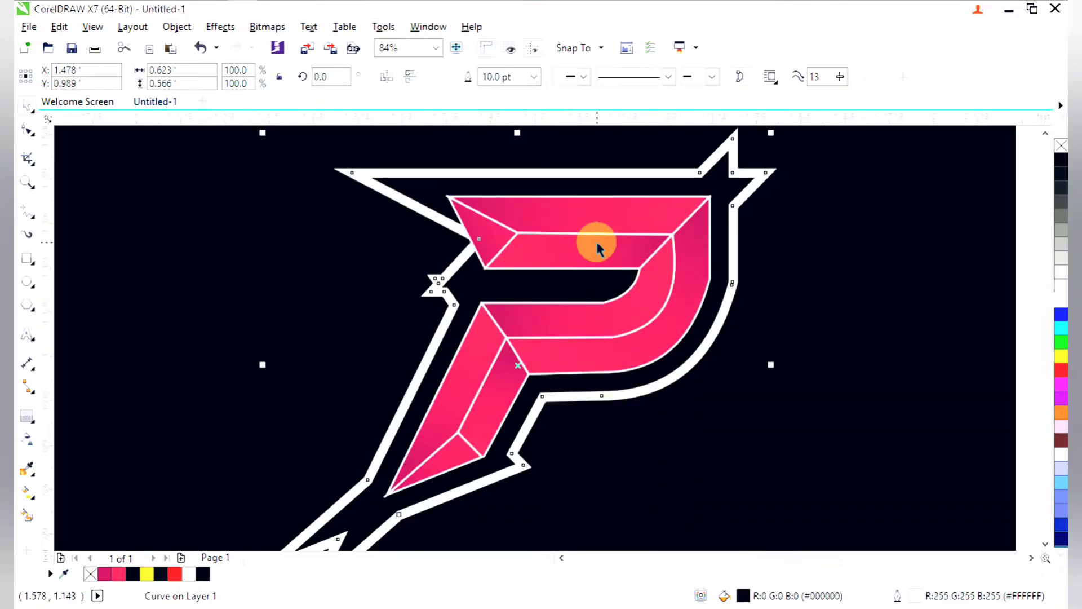
{"action": "key", "text": "Delete"}
Select the letter group and ungroup it into its 14 facets.
{"action": "scroll", "coordinate": [569, 250], "scroll_direction": "down", "scroll_amount": 2}
{"action": "left_click_drag", "start_coordinate": [472, 192], "coordinate": [665, 342]}
{"action": "key", "text": "ctrl+z"}
{"action": "left_click_drag", "start_coordinate": [804, 420], "coordinate": [478, 205]}
{"action": "key", "text": "F2"}
{"action": "left_click_drag", "start_coordinate": [417, 184], "coordinate": [731, 414]}
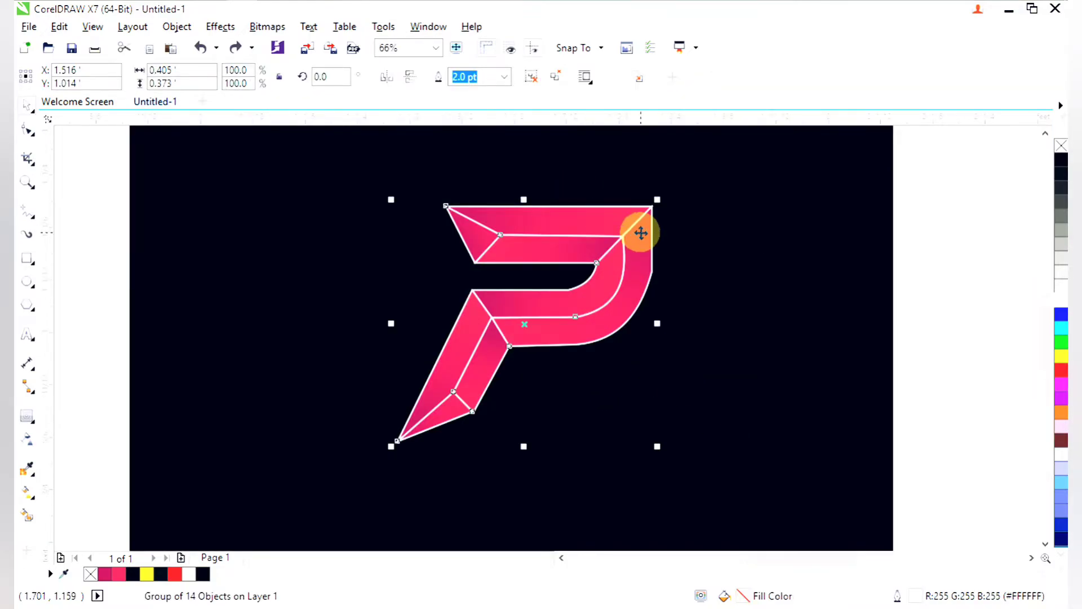
{"action": "key", "text": "ctrl+u"}
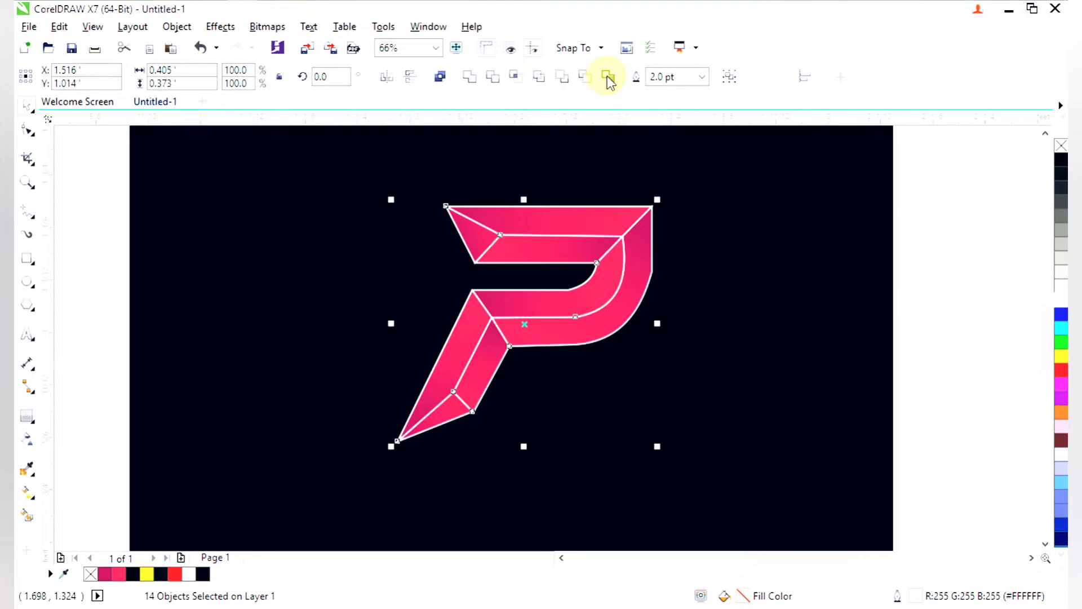
Create a single boundary curve around the outer edge of the 14 selected facets.
{"action": "left_click", "coordinate": [607, 77]}
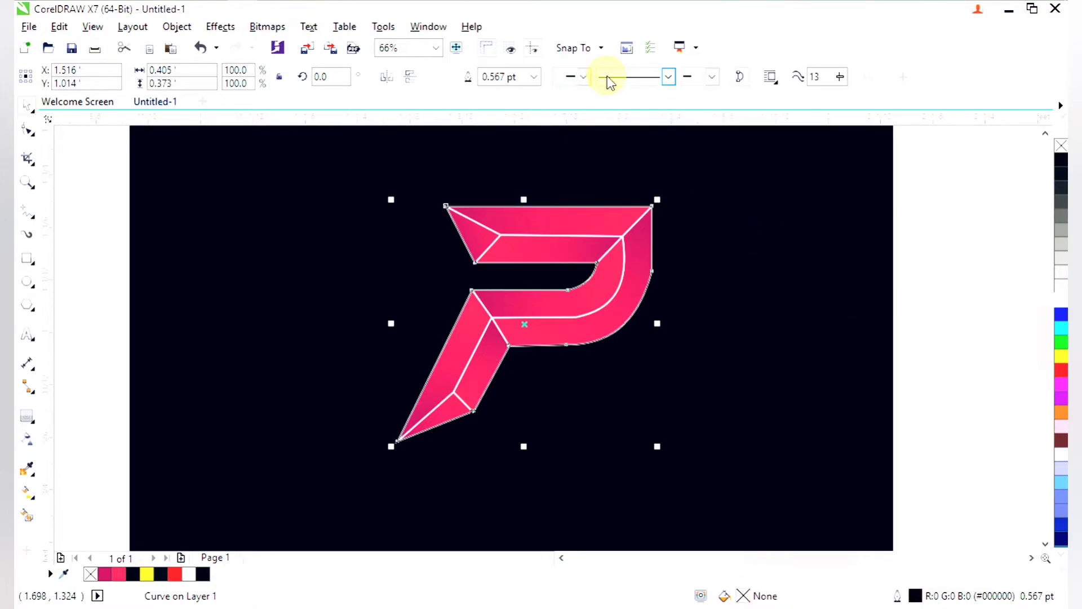
{"action": "left_click", "coordinate": [921, 399]}
{"action": "key", "text": "F2"}
{"action": "left_click_drag", "start_coordinate": [394, 179], "coordinate": [598, 393]}
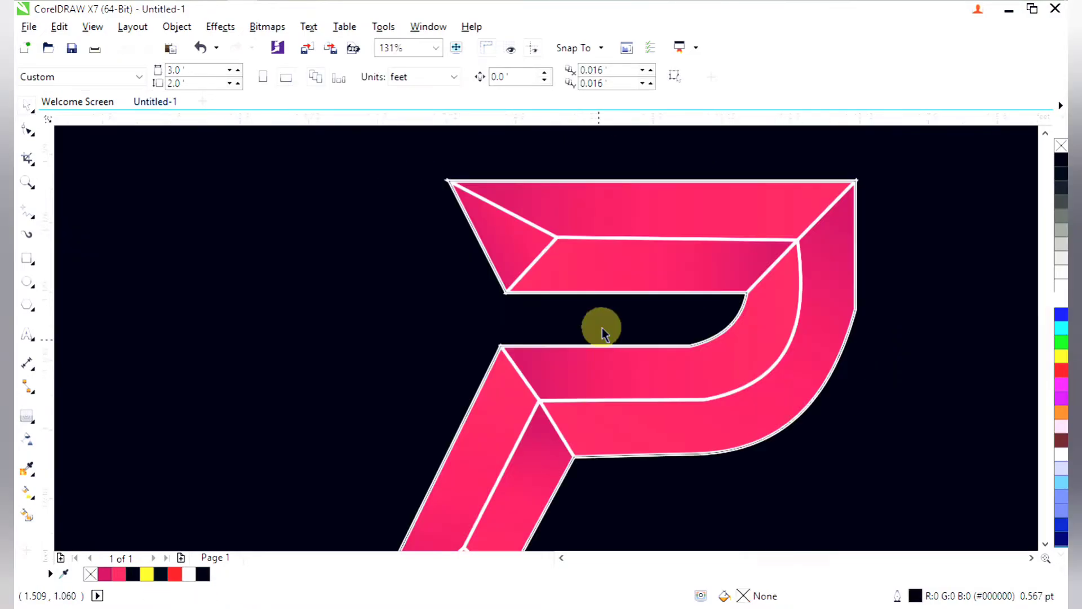
Select the letter's boundary curve and scale it proportionally about its centre to about 113.3%.
{"action": "left_click_drag", "start_coordinate": [601, 299], "coordinate": [568, 311]}
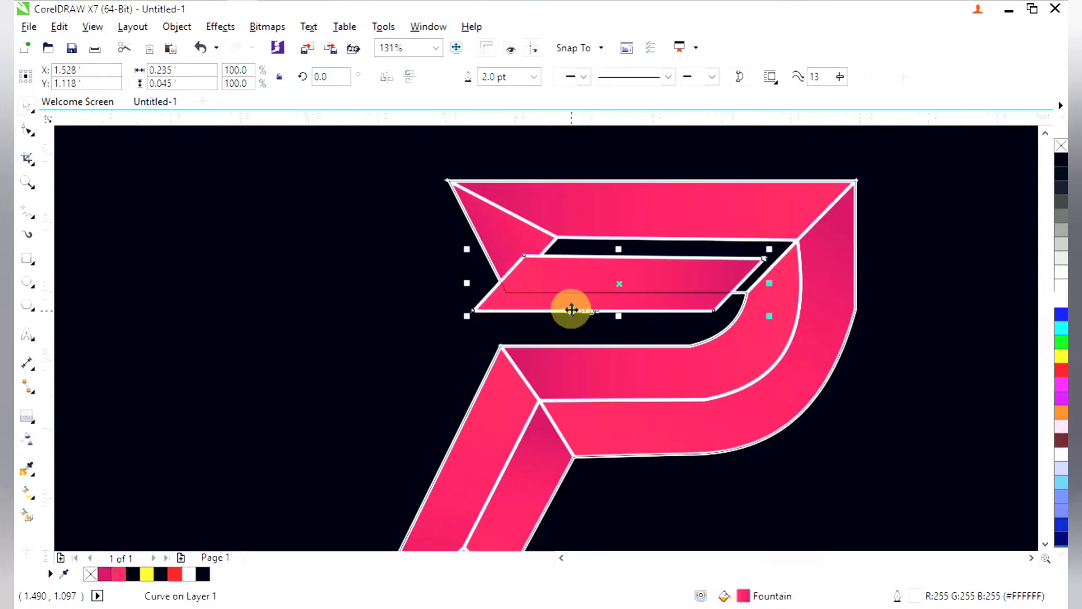
{"action": "key", "text": "ctrl+z"}
{"action": "key", "text": "F2"}
{"action": "left_click_drag", "start_coordinate": [459, 228], "coordinate": [579, 343]}
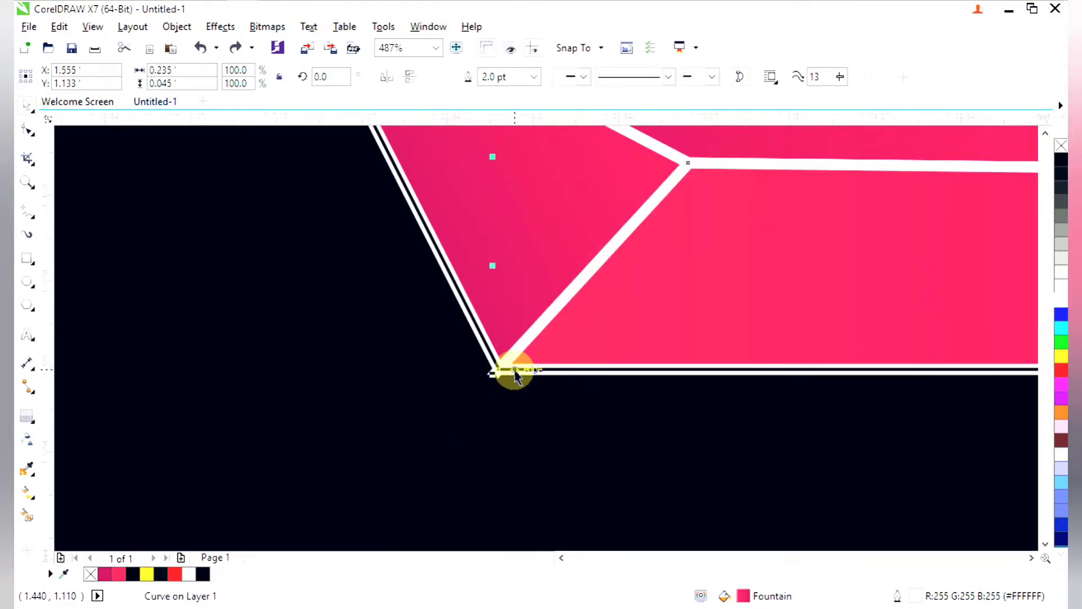
{"action": "left_click", "coordinate": [494, 372]}
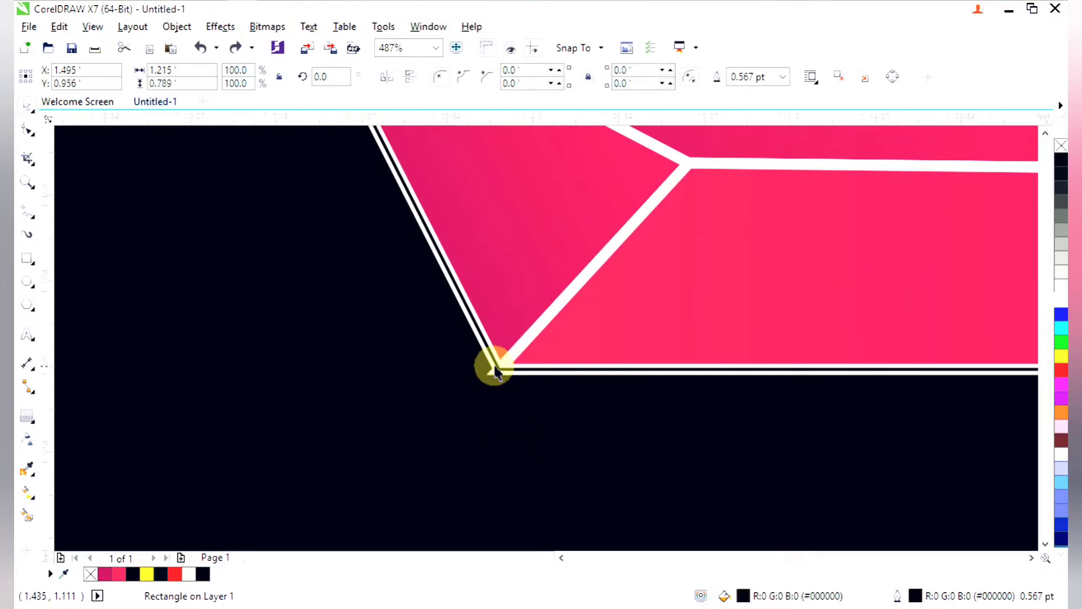
{"action": "left_click", "coordinate": [504, 372]}
{"action": "scroll", "coordinate": [503, 370], "scroll_direction": "down", "scroll_amount": 8}
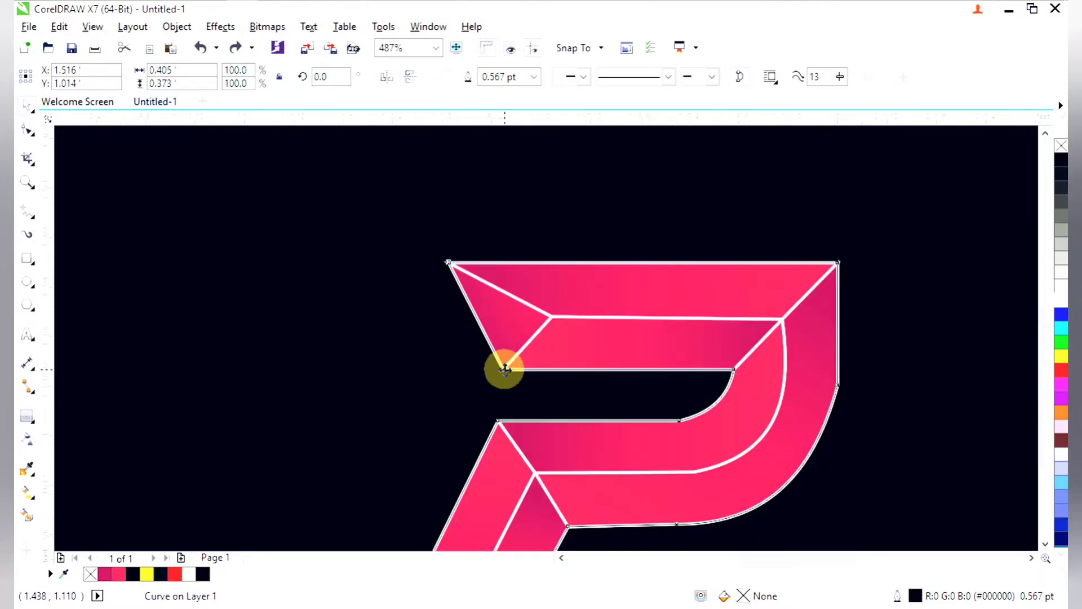
{"action": "scroll", "coordinate": [719, 531], "scroll_direction": "up", "scroll_amount": 1}
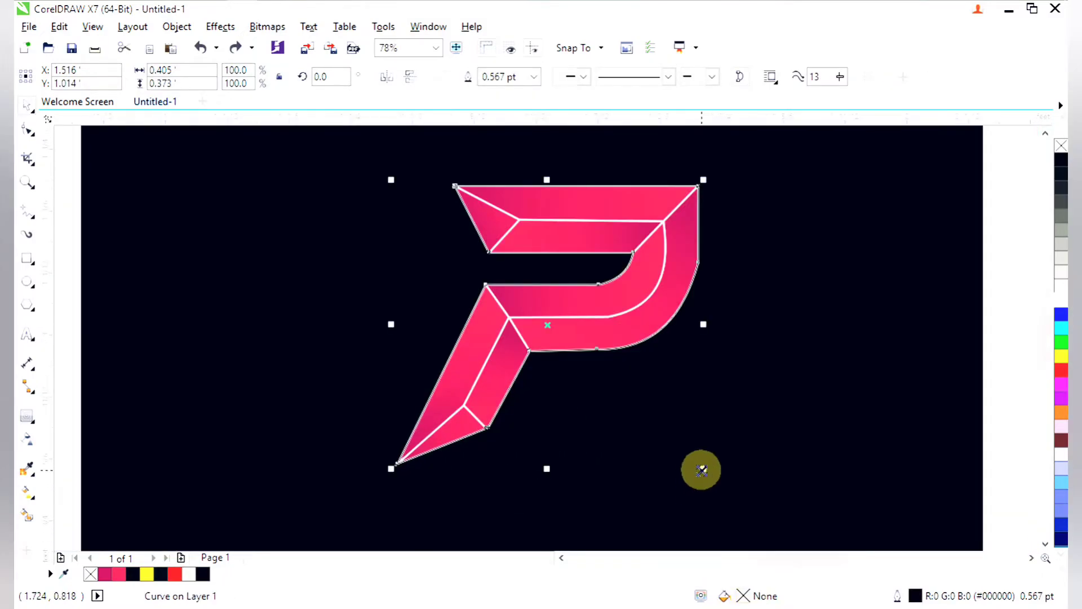
{"action": "left_click_drag", "start_coordinate": [700, 466], "coordinate": [727, 488]}
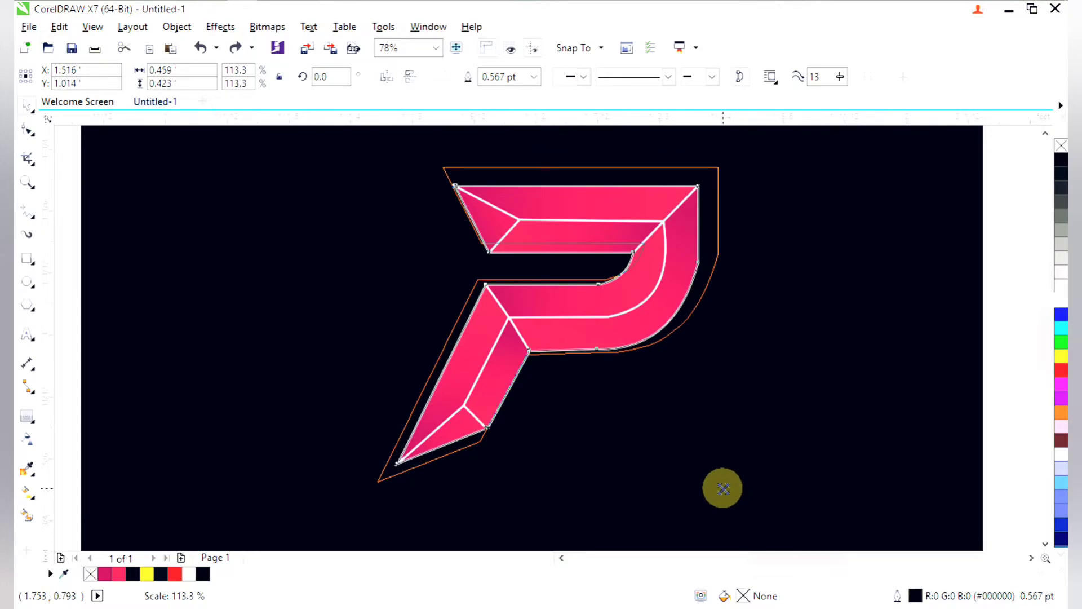
{"action": "left_click_drag", "start_coordinate": [723, 488], "coordinate": [721, 486]}
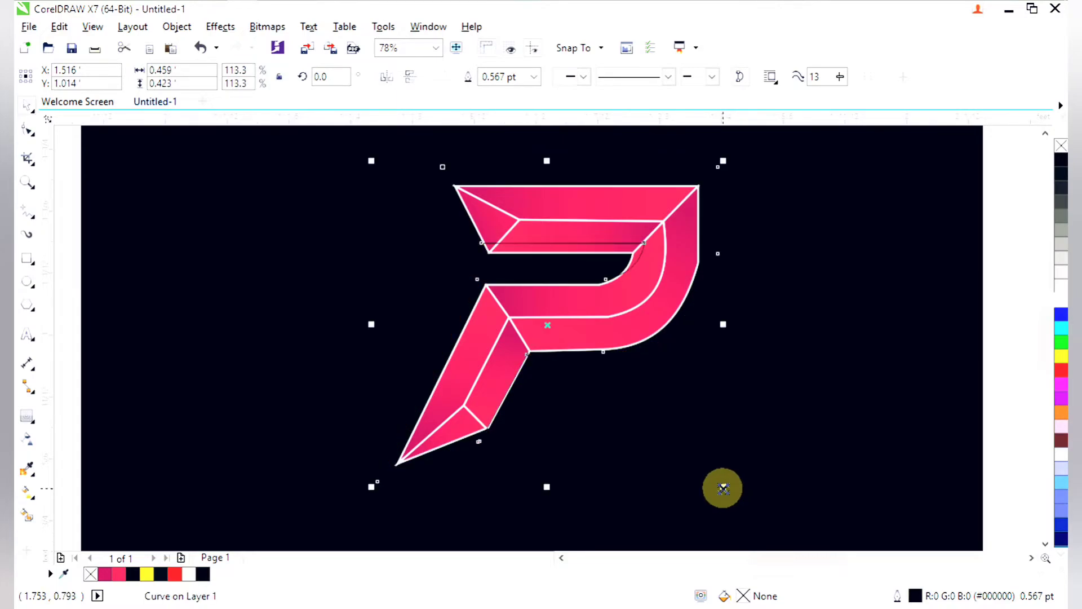
Give the enlarged boundary curve a white 12 pt outline and move it backward in the stacking order behind the facets.
{"action": "right_click", "coordinate": [1063, 302]}
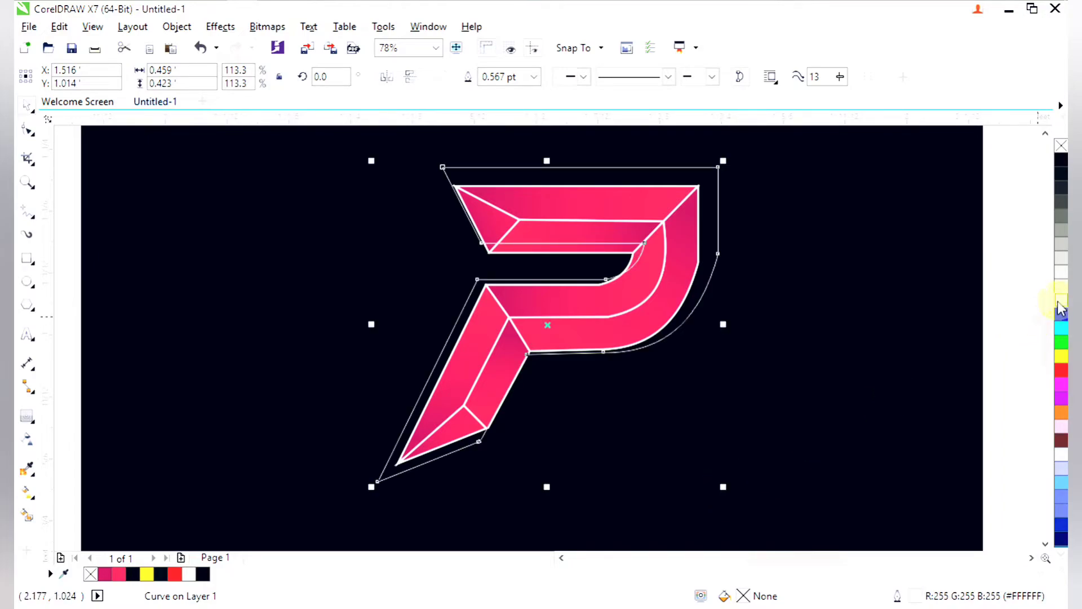
{"action": "left_click", "coordinate": [533, 78]}
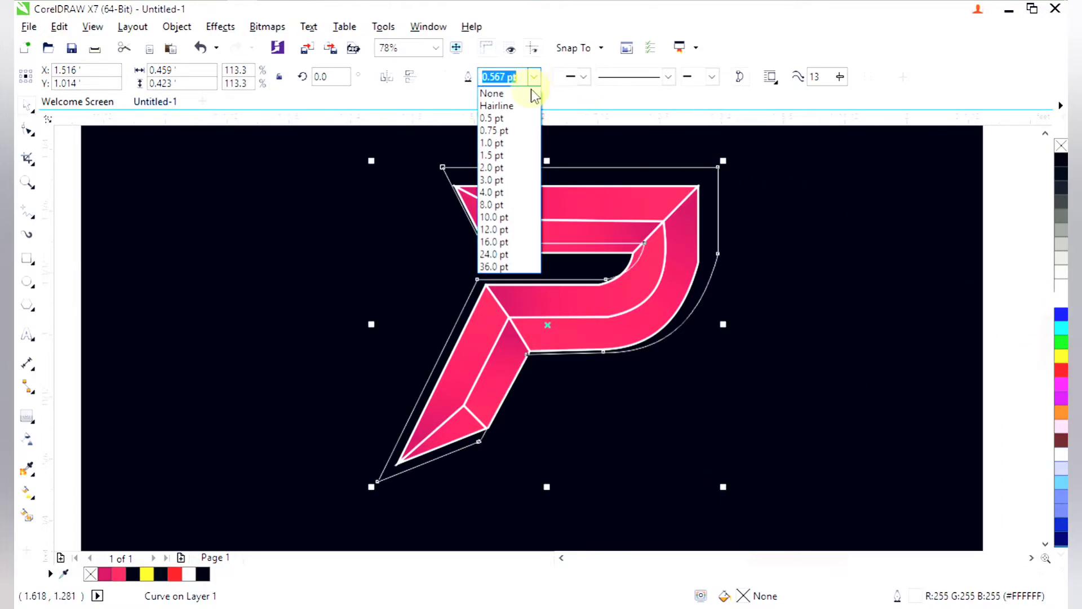
{"action": "left_click", "coordinate": [519, 233]}
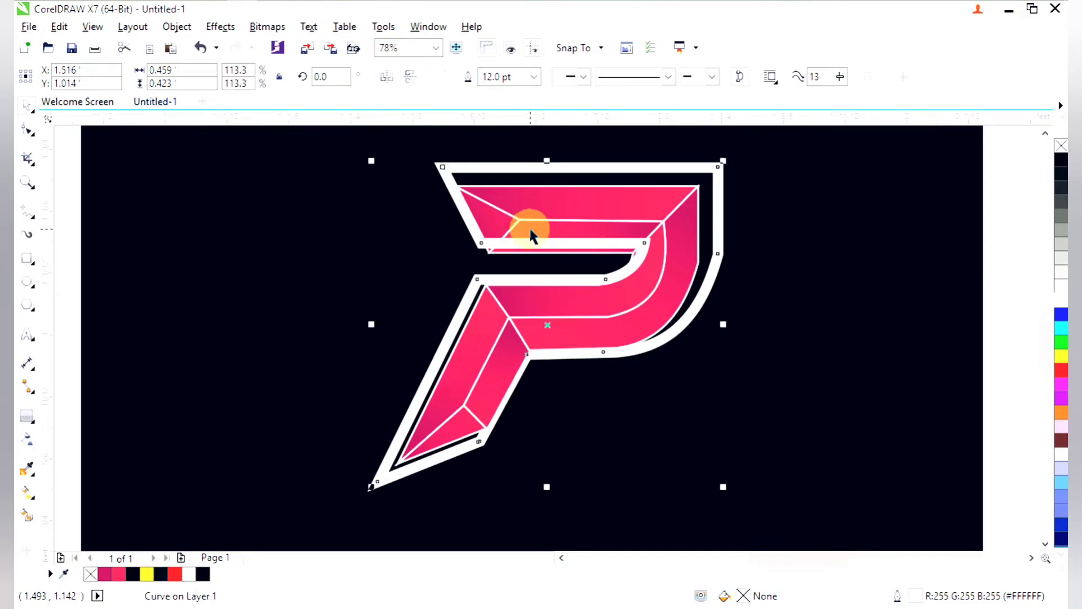
{"action": "key", "text": "ctrl+Page_Down"}
{"action": "key", "text": "ctrl+Page_Down"}
{"action": "key", "text": "ctrl+Page_Down"}
{"action": "key", "text": "ctrl+Page_Down"}
Nudge the white boundary curve down and left until its centre is at about X 1.504 ft, Y 1.002 ft.
{"action": "key", "text": "Down"}
{"action": "key", "text": "Down"}
{"action": "key", "text": "Down"}
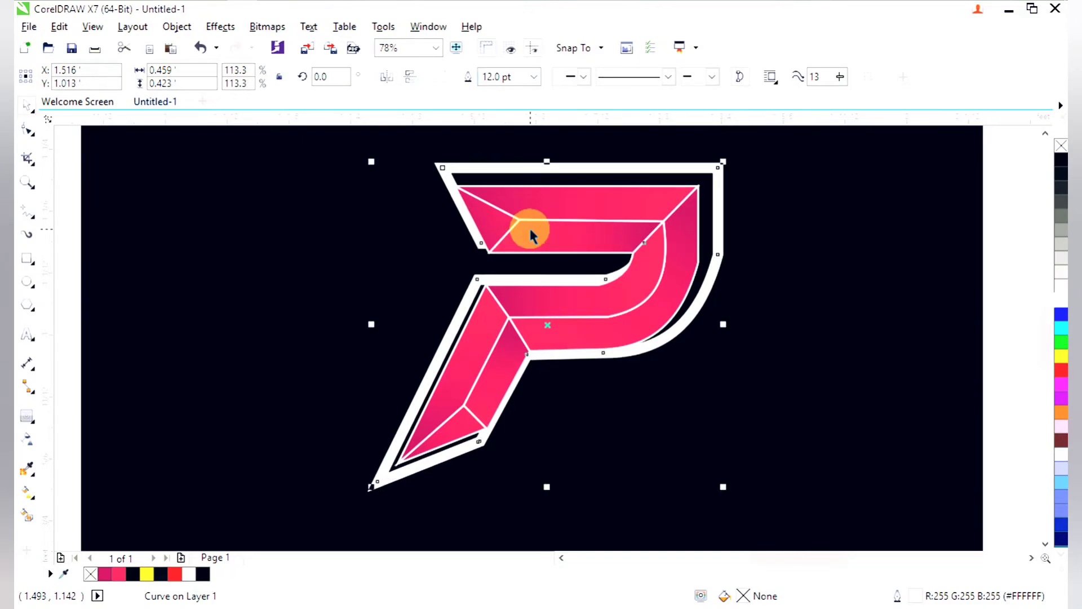
{"action": "key", "text": "Down"}
{"action": "key", "text": "Down"}
{"action": "key", "text": "Down"}
{"action": "key", "text": "Down"}
{"action": "key", "text": "Down"}
{"action": "key", "text": "Down"}
{"action": "key", "text": "Down"}
{"action": "key", "text": "Down"}
{"action": "key", "text": "Down"}
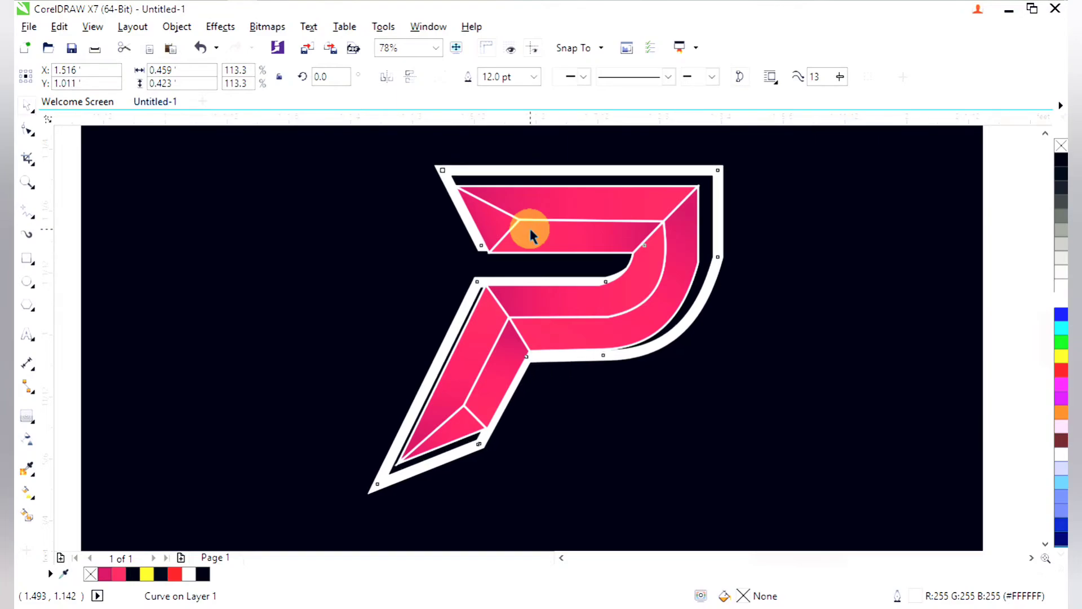
{"action": "key", "text": "Left"}
{"action": "key", "text": "Left"}
{"action": "key", "text": "Left"}
{"action": "key", "text": "Left"}
{"action": "key", "text": "Left"}
{"action": "key", "text": "Left"}
{"action": "key", "text": "Left"}
{"action": "key", "text": "Left"}
{"action": "key", "text": "Left"}
{"action": "key", "text": "Left"}
{"action": "key", "text": "Left"}
{"action": "key", "text": "Left"}
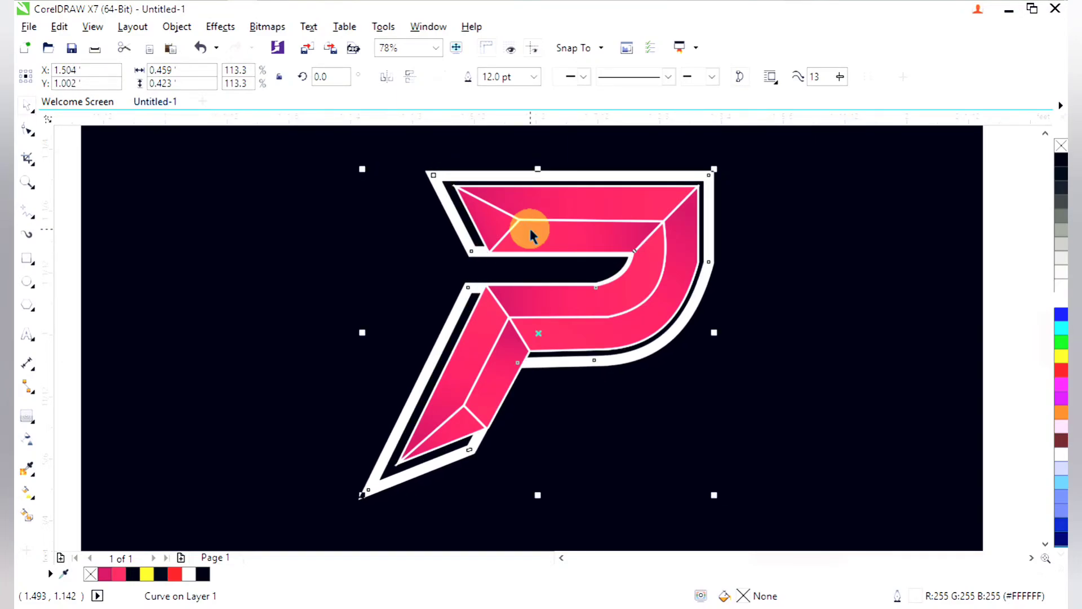
Resize the white boundary curve about its centre to about 0.442 ft wide and 0.487 ft high.
{"action": "mouse_move", "coordinate": [714, 333]}
{"action": "left_mouse_down"}
{"action": "mouse_move", "coordinate": [753, 335]}
{"action": "mouse_move", "coordinate": [701, 321]}
{"action": "left_mouse_up"}
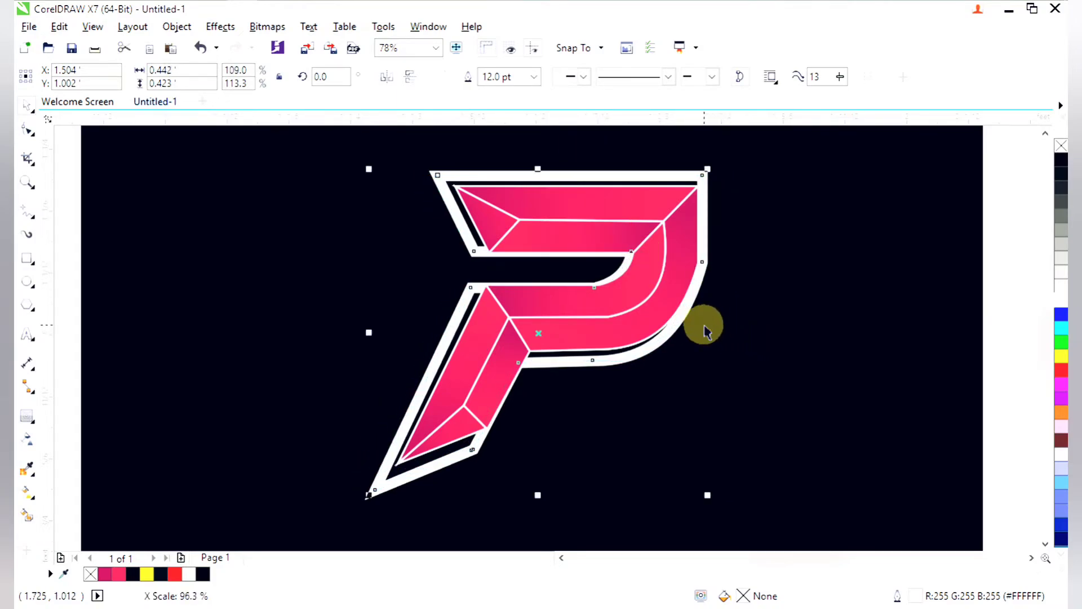
{"action": "left_click_drag", "start_coordinate": [538, 496], "coordinate": [538, 519]}
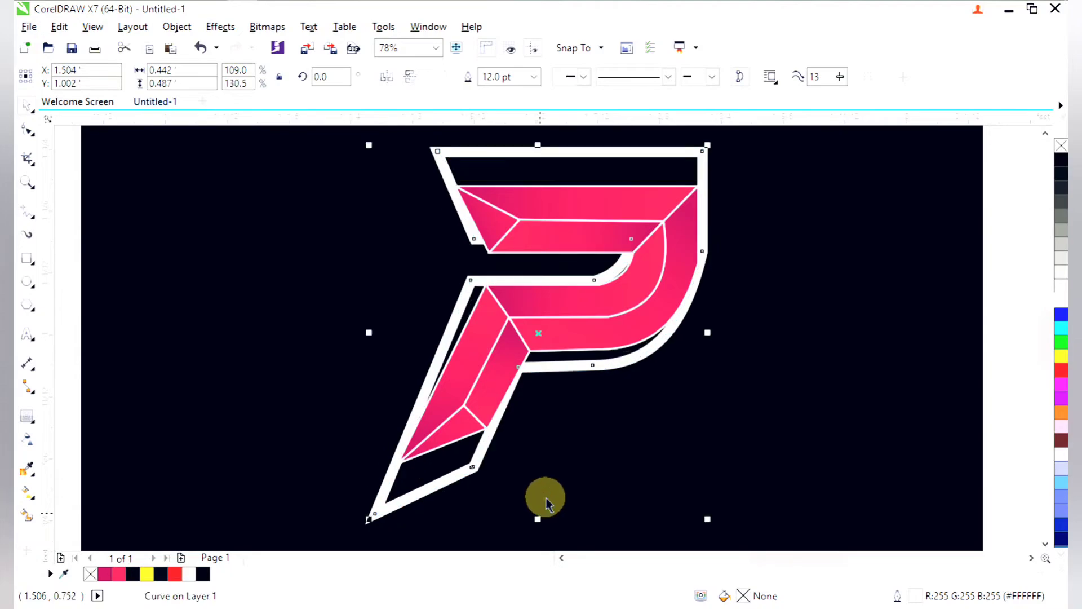
Delete the distorted white boundary curve around the letter.
{"action": "scroll", "coordinate": [584, 413], "scroll_direction": "down", "scroll_amount": 2}
{"action": "key", "text": "F2"}
{"action": "left_click_drag", "start_coordinate": [438, 244], "coordinate": [672, 488]}
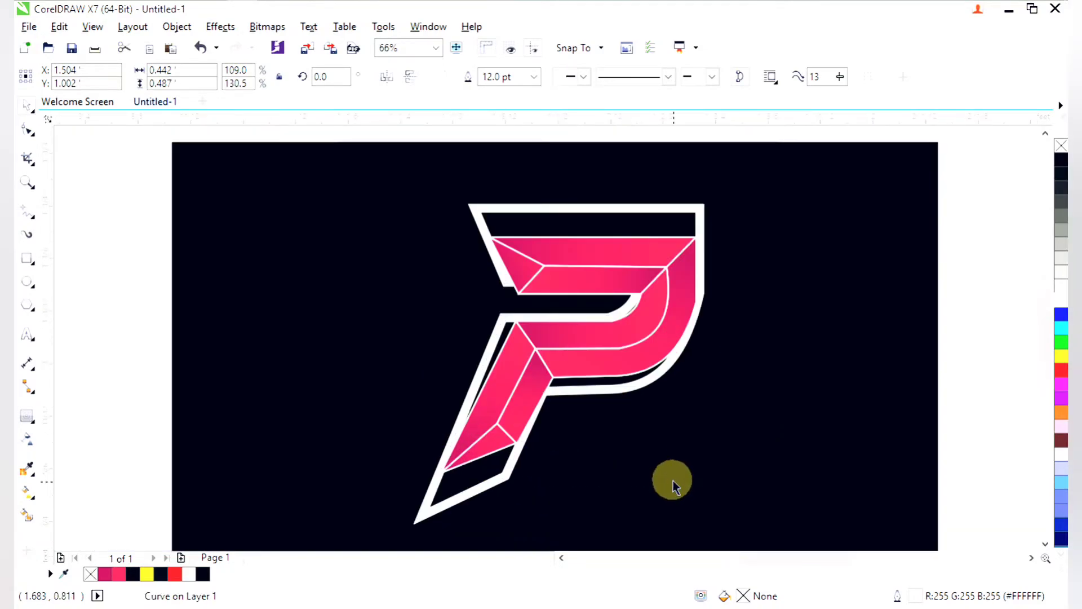
{"action": "key", "text": "Delete"}
{"action": "scroll", "coordinate": [488, 257], "scroll_direction": "down", "scroll_amount": 2}
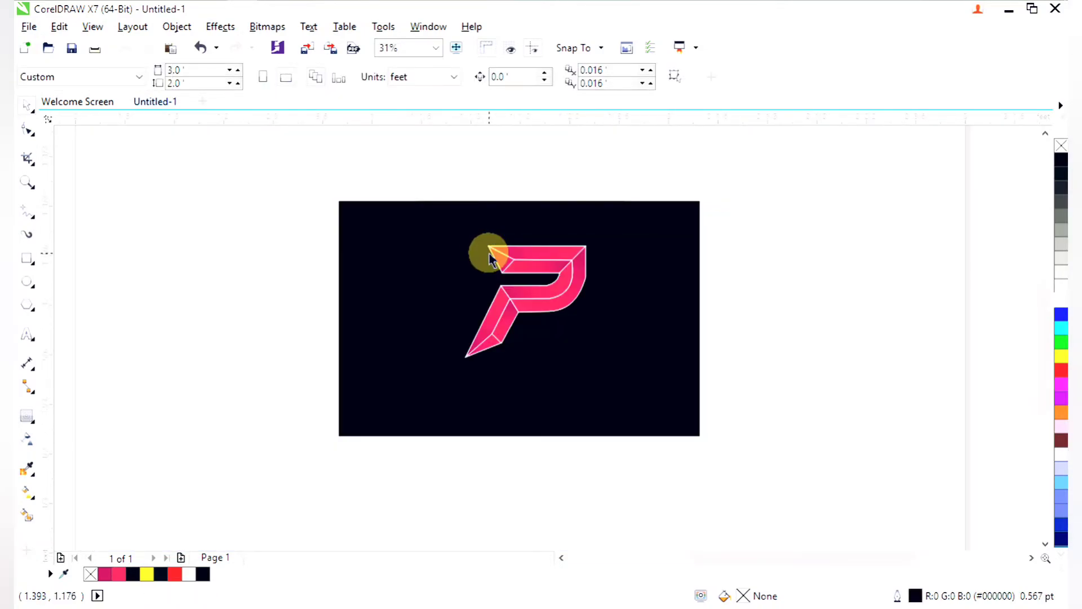
Add a horizontal guideline above the letter and clear the large black background from behind it.
{"action": "key", "text": "F2"}
{"action": "left_click_drag", "start_coordinate": [399, 166], "coordinate": [621, 395]}
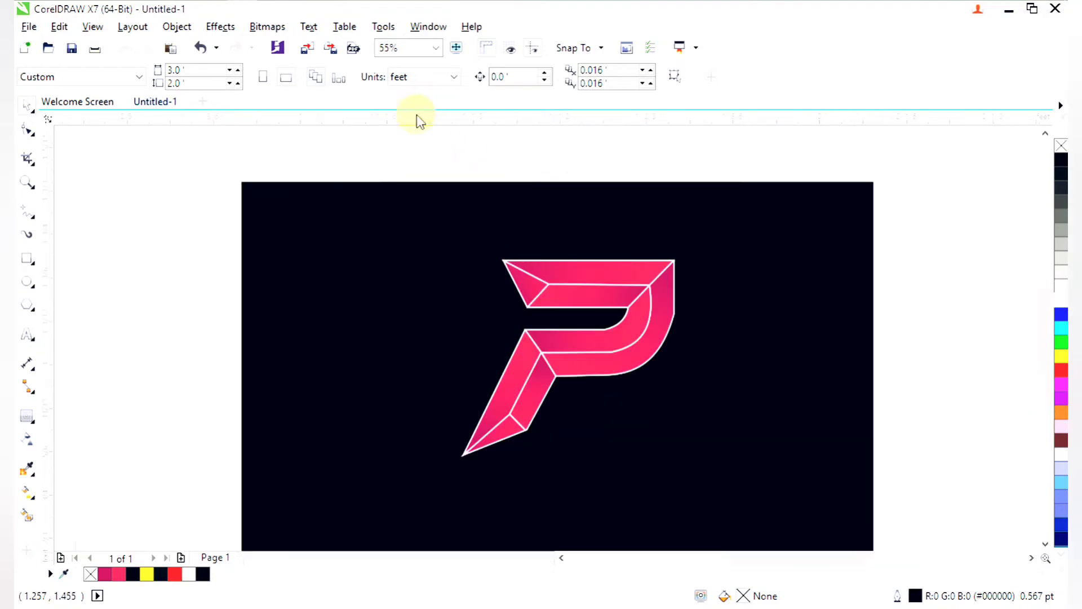
{"action": "left_click_drag", "start_coordinate": [416, 115], "coordinate": [546, 144]}
{"action": "left_click_drag", "start_coordinate": [442, 183], "coordinate": [554, 277]}
{"action": "key", "text": "Delete"}
{"action": "scroll", "coordinate": [554, 279], "scroll_direction": "down", "scroll_amount": 2}
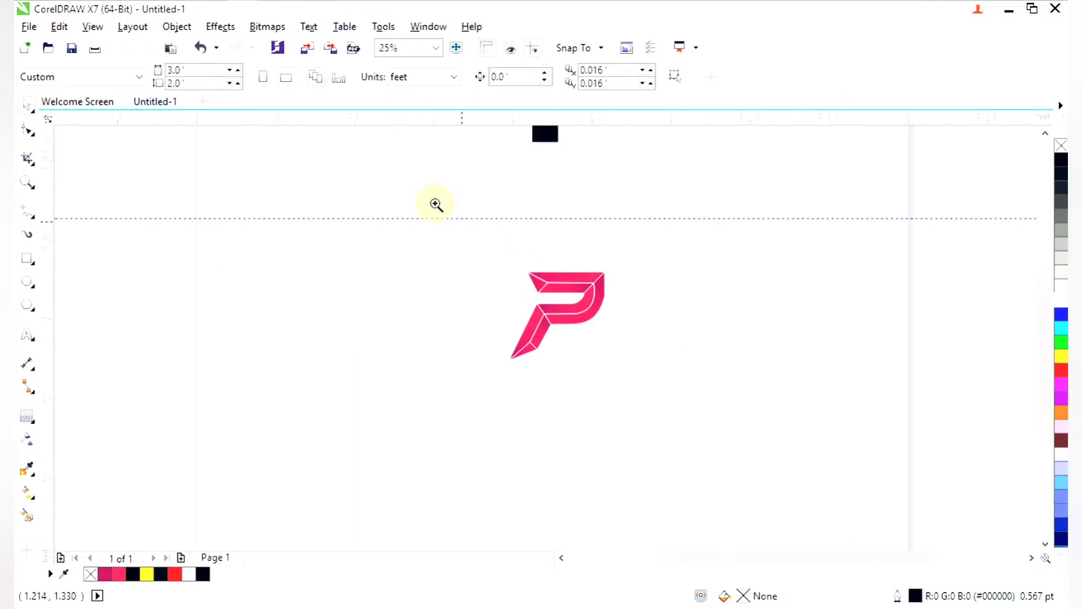
{"action": "left_click_drag", "start_coordinate": [436, 204], "coordinate": [671, 421]}
{"action": "left_click", "coordinate": [640, 406]}
{"action": "left_click", "coordinate": [404, 250]}
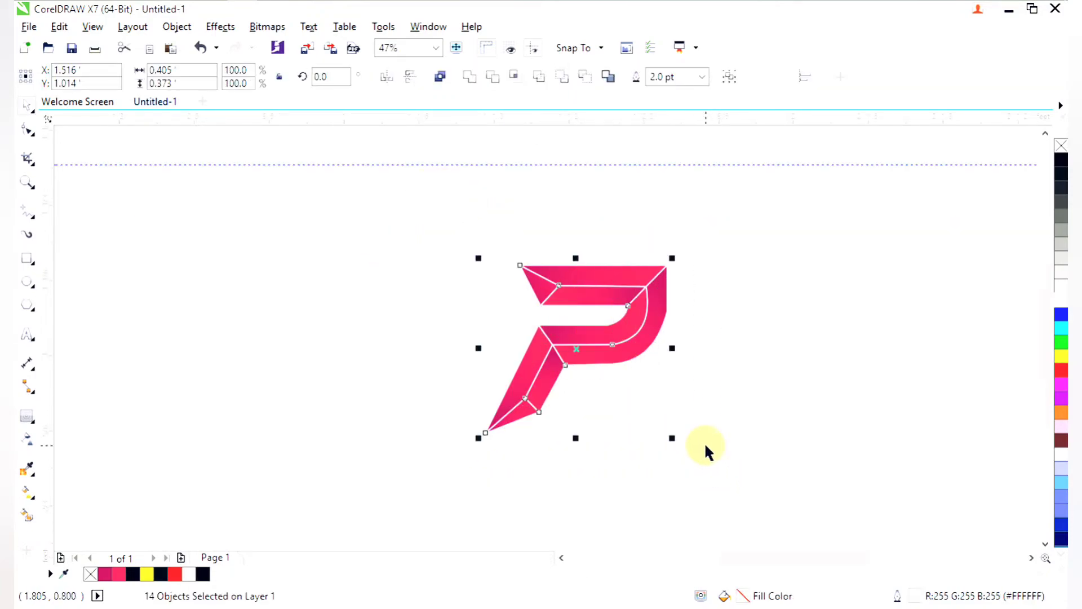
{"action": "left_click", "coordinate": [566, 309]}
{"action": "left_click_drag", "start_coordinate": [476, 257], "coordinate": [669, 457]}
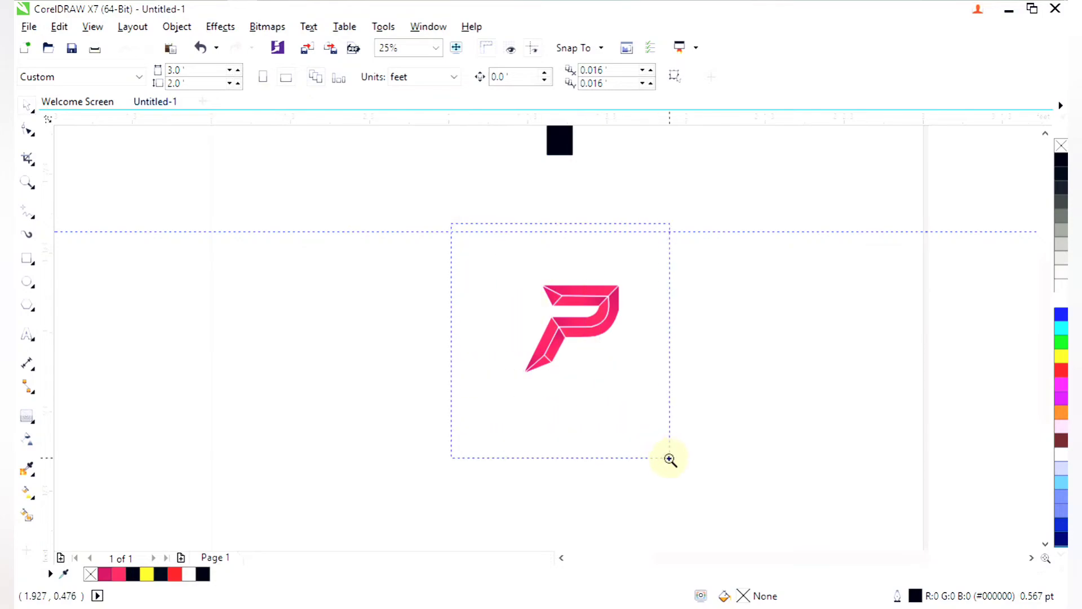
Draw a closed seven-corner outline around the letter P with the Polyline tool, about 0.58 ft wide and 0.531 ft high.
{"action": "left_click_drag", "start_coordinate": [361, 163], "coordinate": [667, 442]}
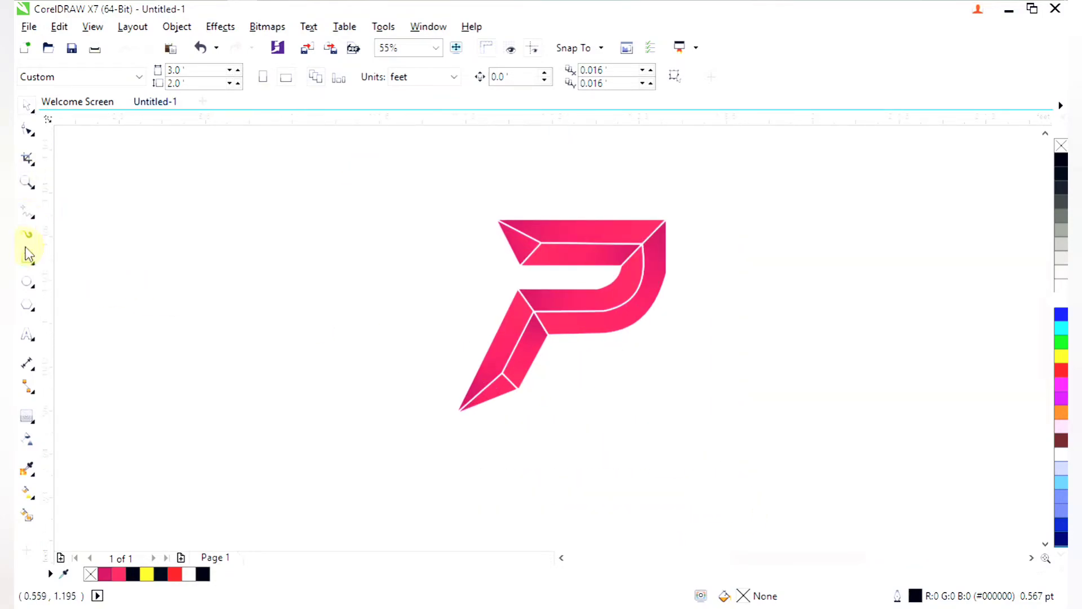
{"action": "left_click", "coordinate": [38, 219]}
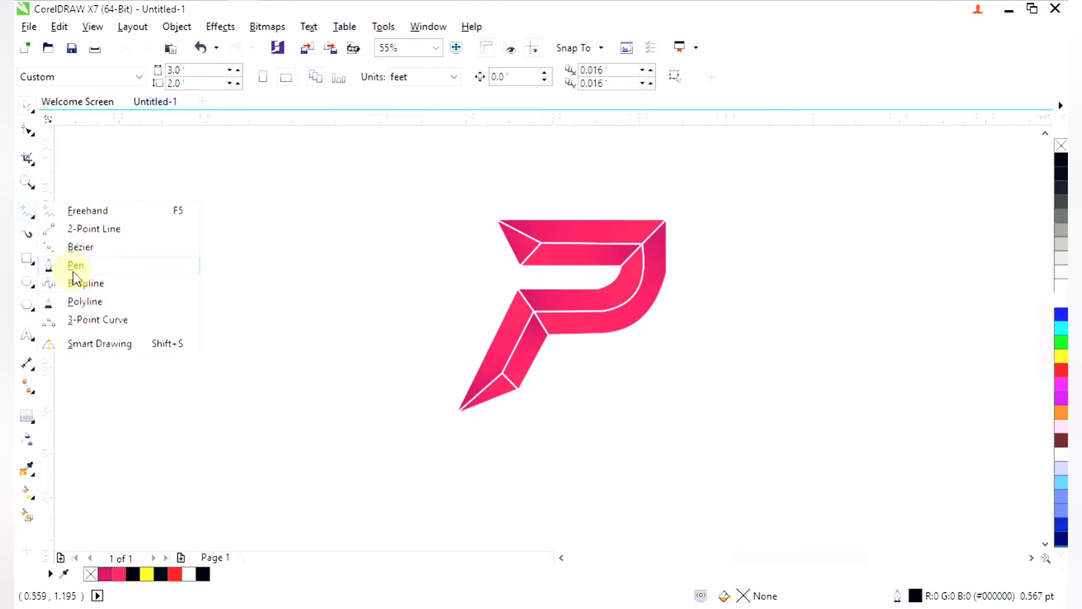
{"action": "left_click", "coordinate": [85, 302]}
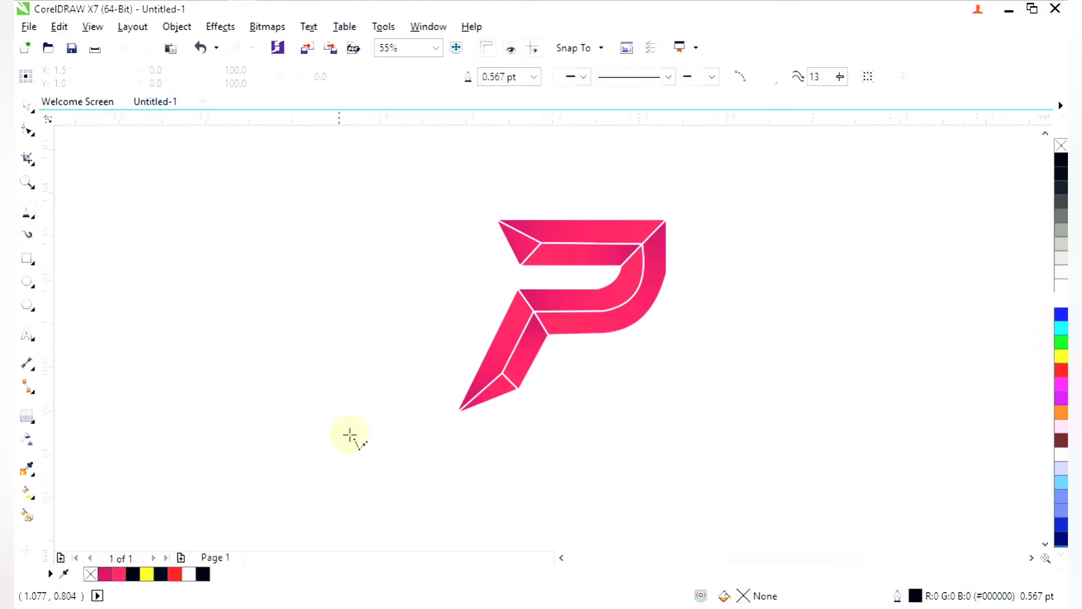
{"action": "left_click", "coordinate": [395, 467]}
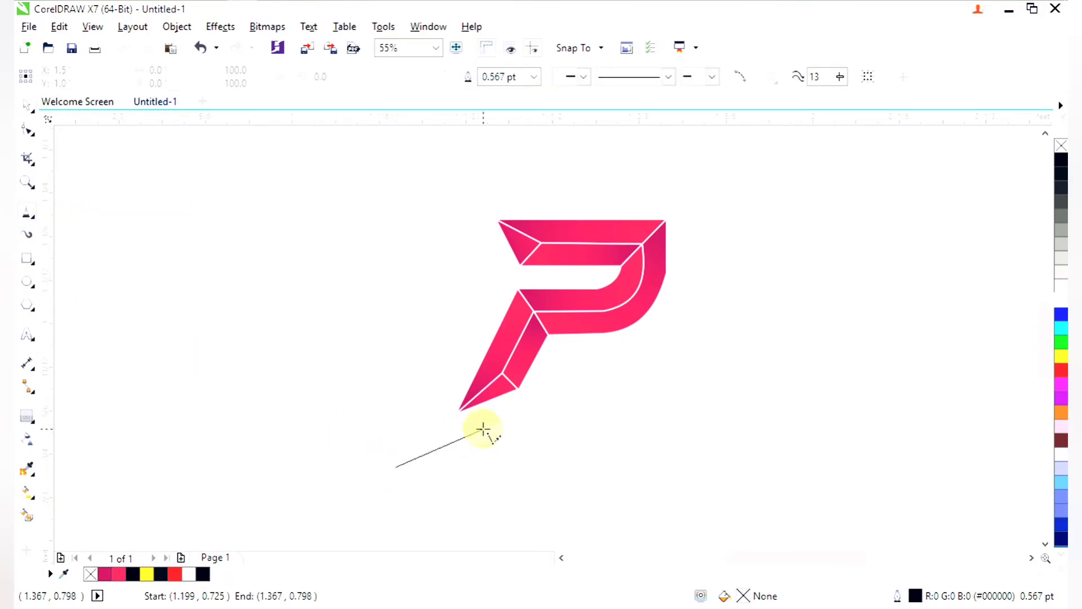
{"action": "left_click", "coordinate": [539, 414]}
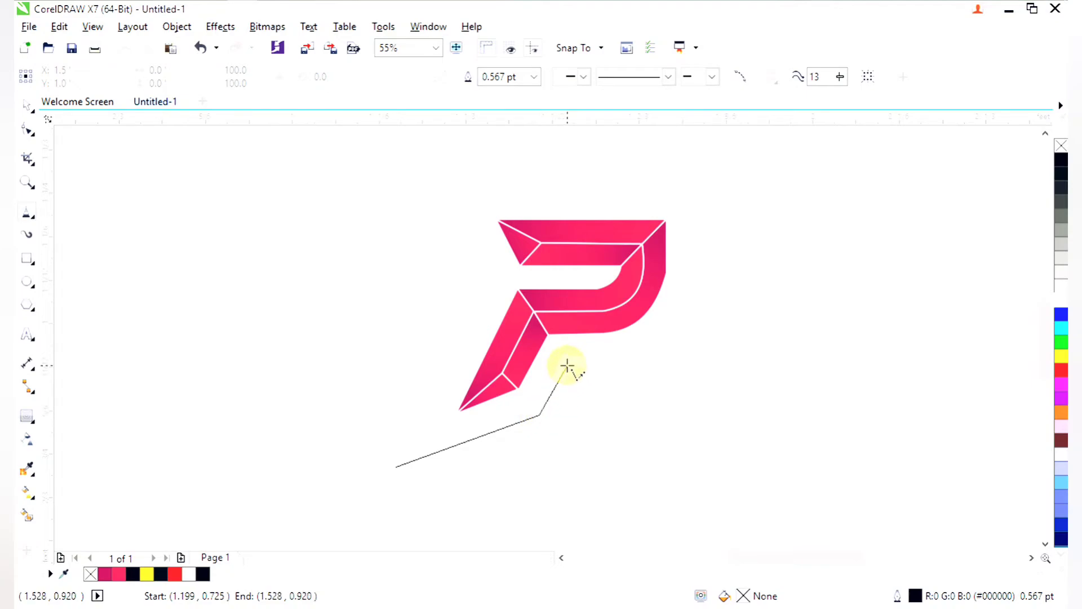
{"action": "left_click", "coordinate": [569, 366]}
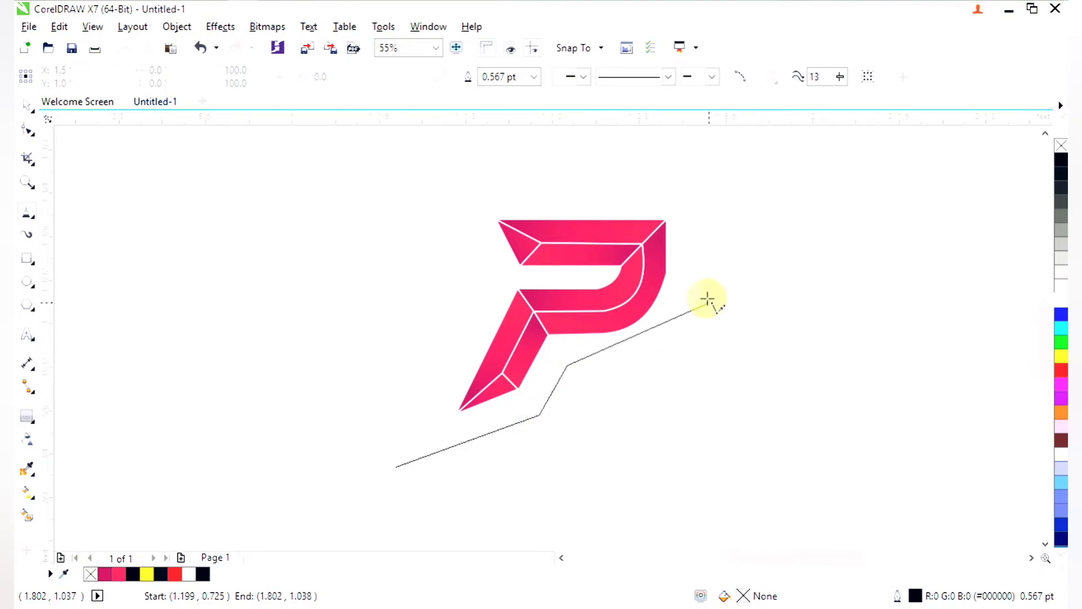
{"action": "left_click", "coordinate": [697, 266]}
{"action": "left_click", "coordinate": [699, 191]}
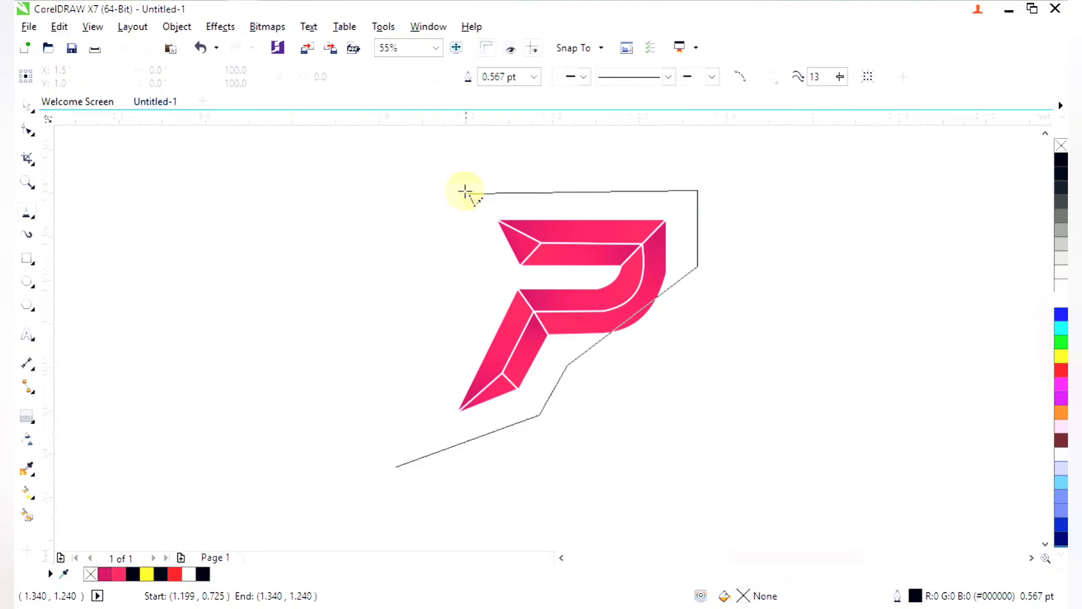
{"action": "left_click", "coordinate": [449, 190]}
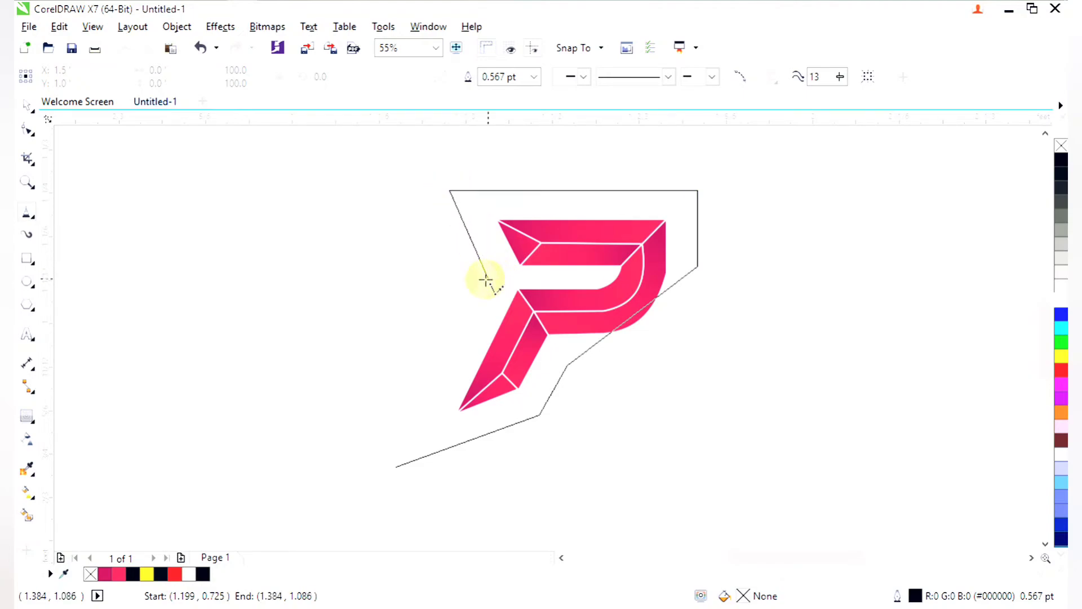
{"action": "left_click", "coordinate": [490, 279]}
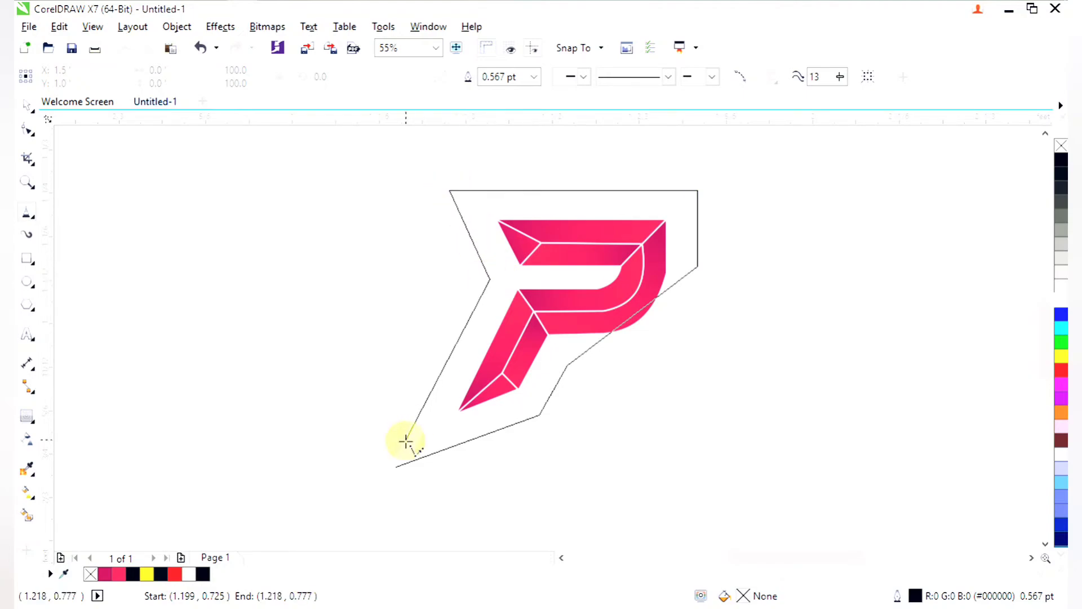
{"action": "left_click", "coordinate": [397, 464]}
Convert the outer outline's segments to curves and bend the diagonal one outward so it follows the rounded bowl of the P.
{"action": "scroll", "coordinate": [398, 464], "scroll_direction": "down", "scroll_amount": 2}
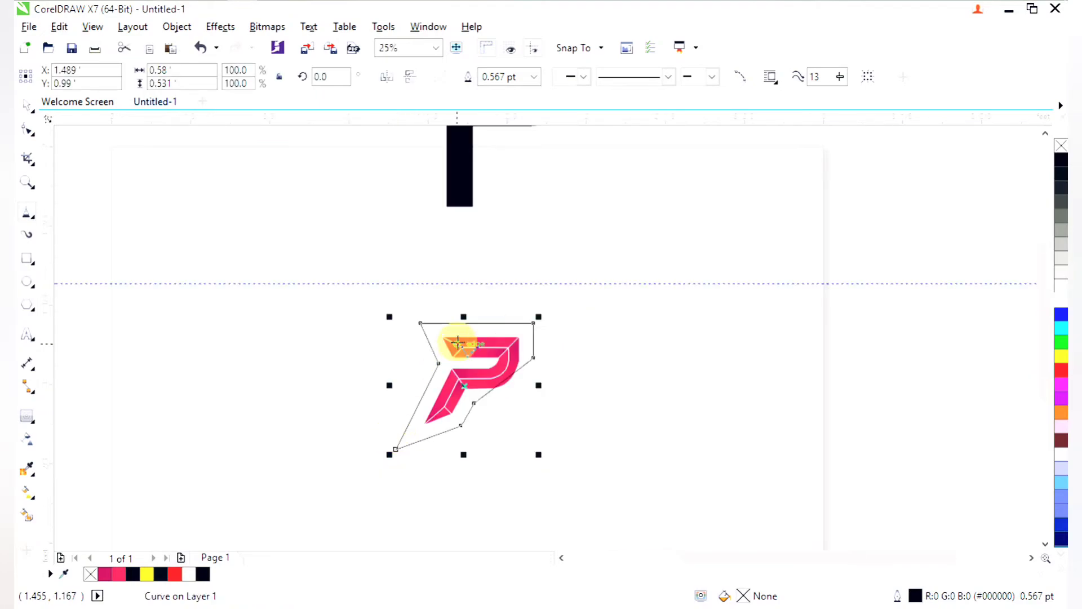
{"action": "scroll", "coordinate": [615, 497], "scroll_direction": "up", "scroll_amount": 2}
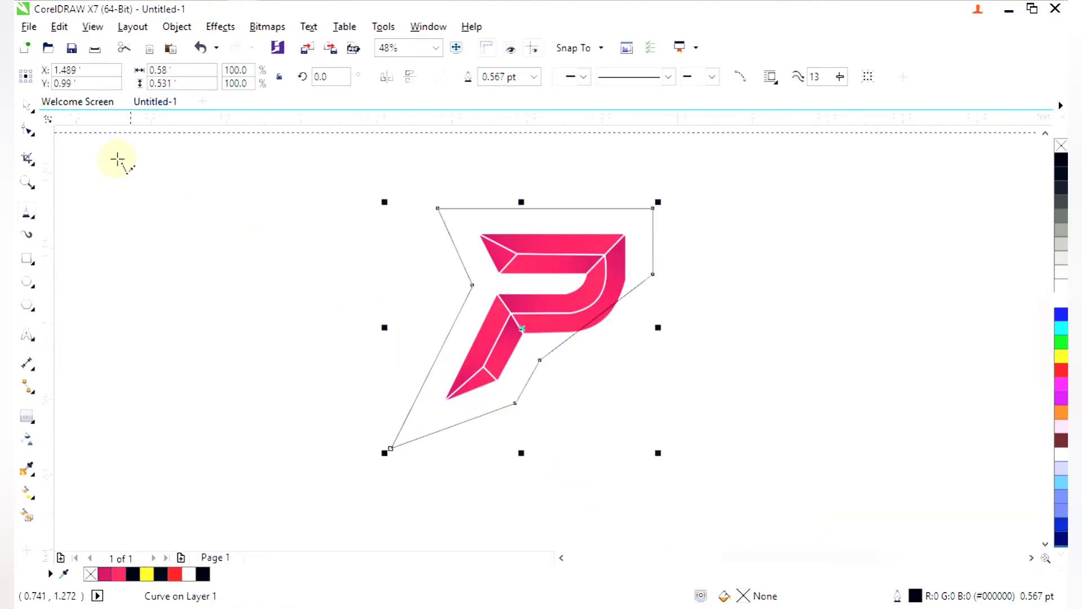
{"action": "left_click", "coordinate": [23, 135]}
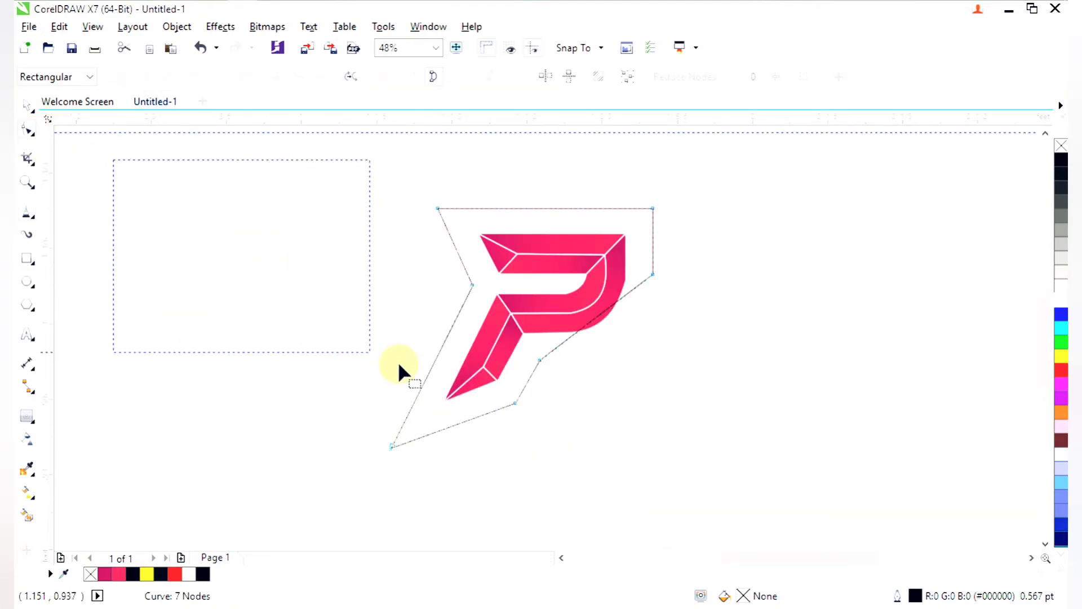
{"action": "left_click_drag", "start_coordinate": [399, 368], "coordinate": [665, 481]}
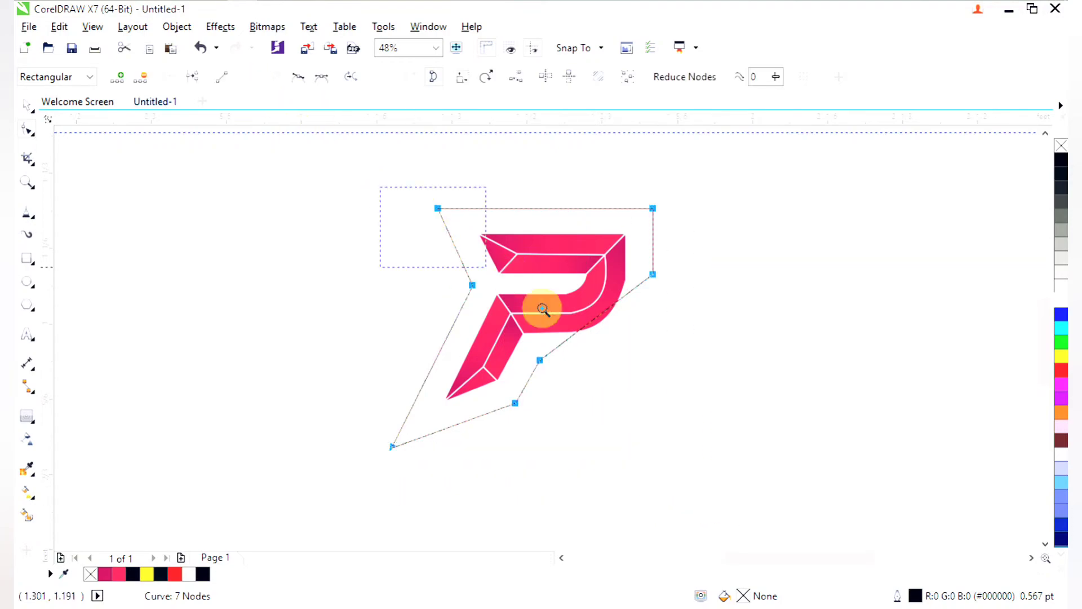
{"action": "scroll", "coordinate": [543, 309], "scroll_direction": "up", "scroll_amount": 2}
{"action": "left_click_drag", "start_coordinate": [639, 344], "coordinate": [669, 390]}
{"action": "key", "text": "space"}
{"action": "left_click", "coordinate": [760, 431]}
{"action": "scroll", "coordinate": [755, 417], "scroll_direction": "down", "scroll_amount": 2}
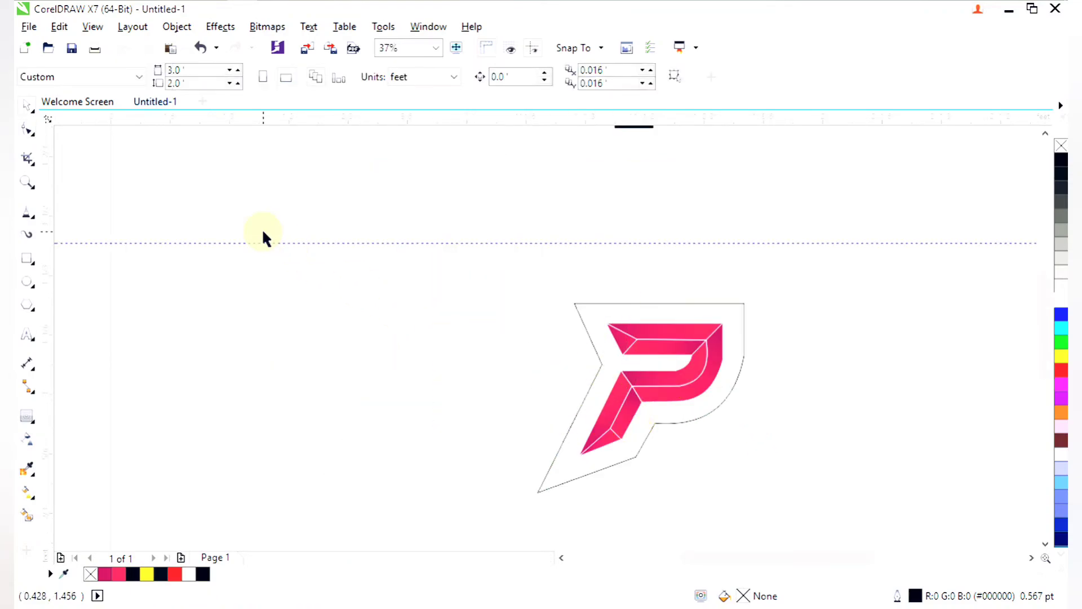
Draw a rectangle about 1.012 ft by 0.697 ft around the logo, fill it black and send it behind the letter.
{"action": "left_click", "coordinate": [26, 262]}
{"action": "left_click_drag", "start_coordinate": [472, 277], "coordinate": [832, 526]}
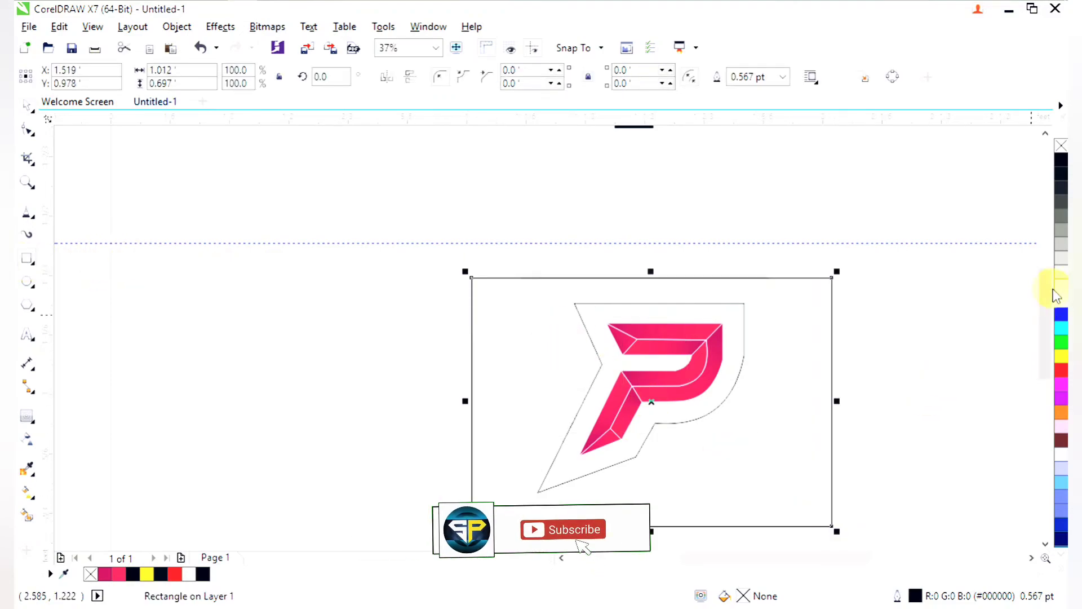
{"action": "left_click", "coordinate": [1062, 163]}
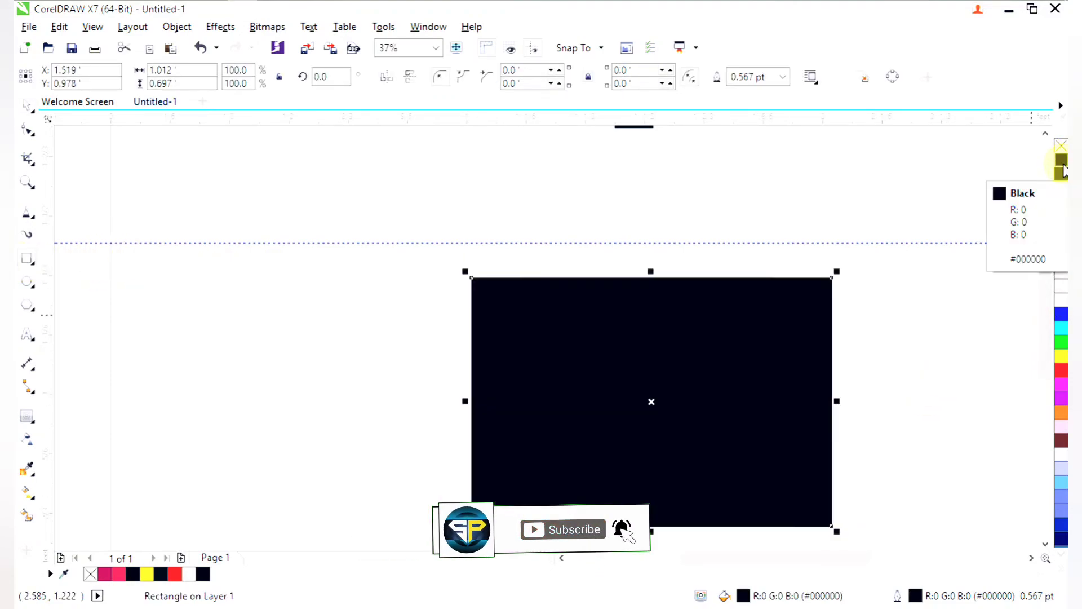
{"action": "key", "text": "shift+Page_Down"}
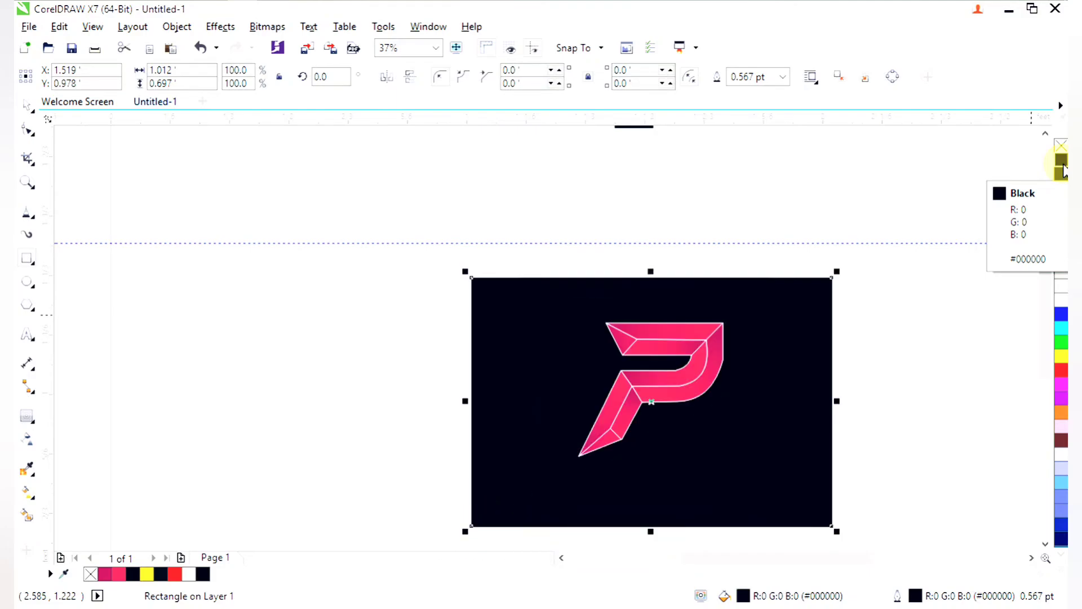
Select the outer curve around the letter on the black background and set its outline colour to white.
{"action": "key", "text": "F2"}
{"action": "left_click_drag", "start_coordinate": [483, 261], "coordinate": [859, 585]}
{"action": "left_click", "coordinate": [449, 186]}
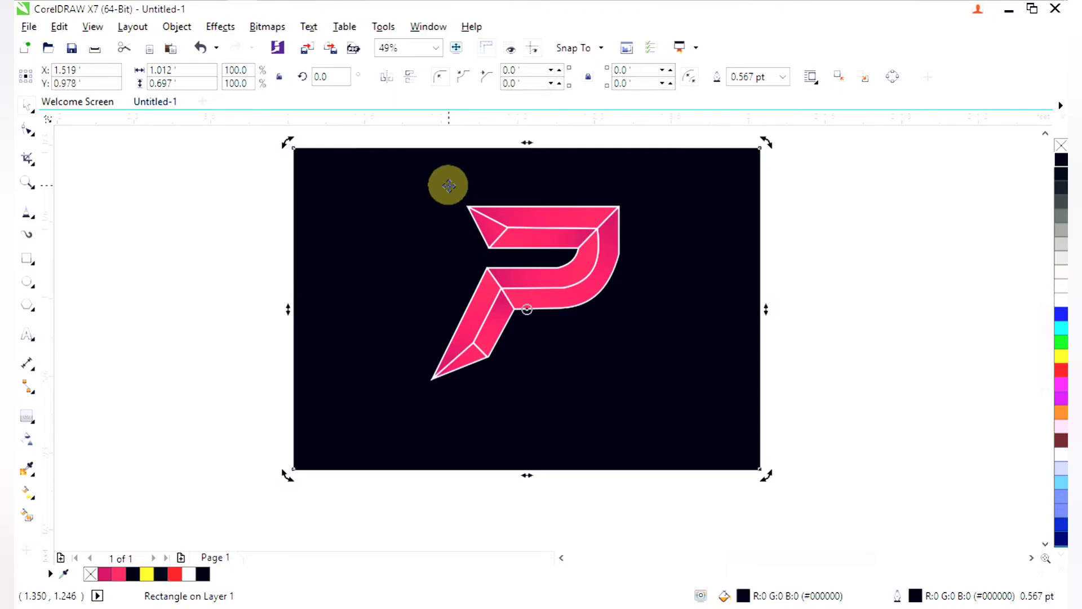
{"action": "left_click_drag", "start_coordinate": [282, 169], "coordinate": [700, 401]}
{"action": "left_click_drag", "start_coordinate": [199, 163], "coordinate": [634, 378]}
{"action": "left_click", "coordinate": [585, 270]}
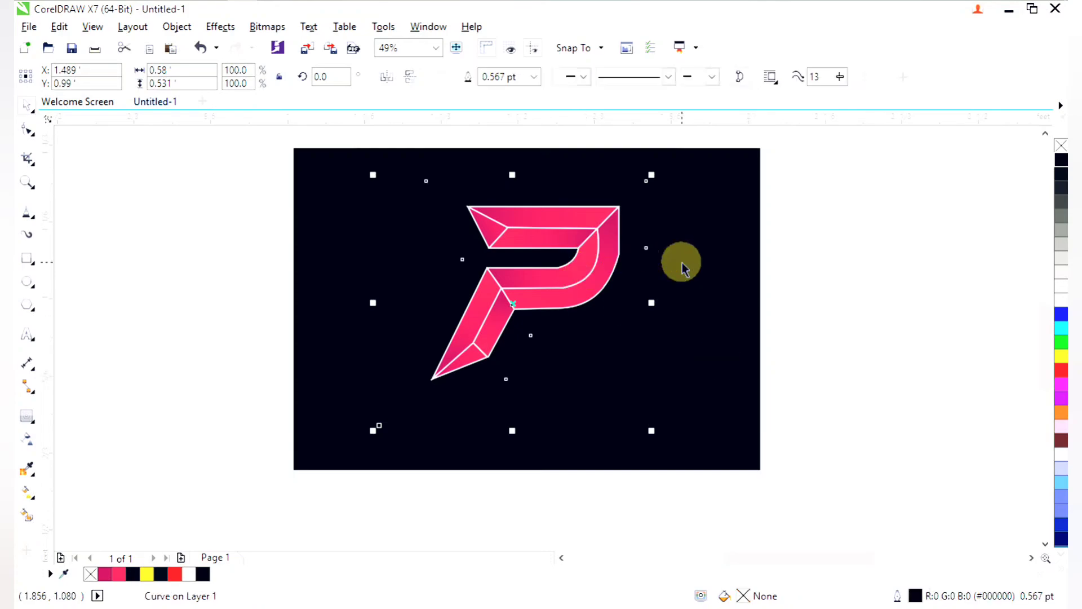
{"action": "right_click", "coordinate": [1061, 301]}
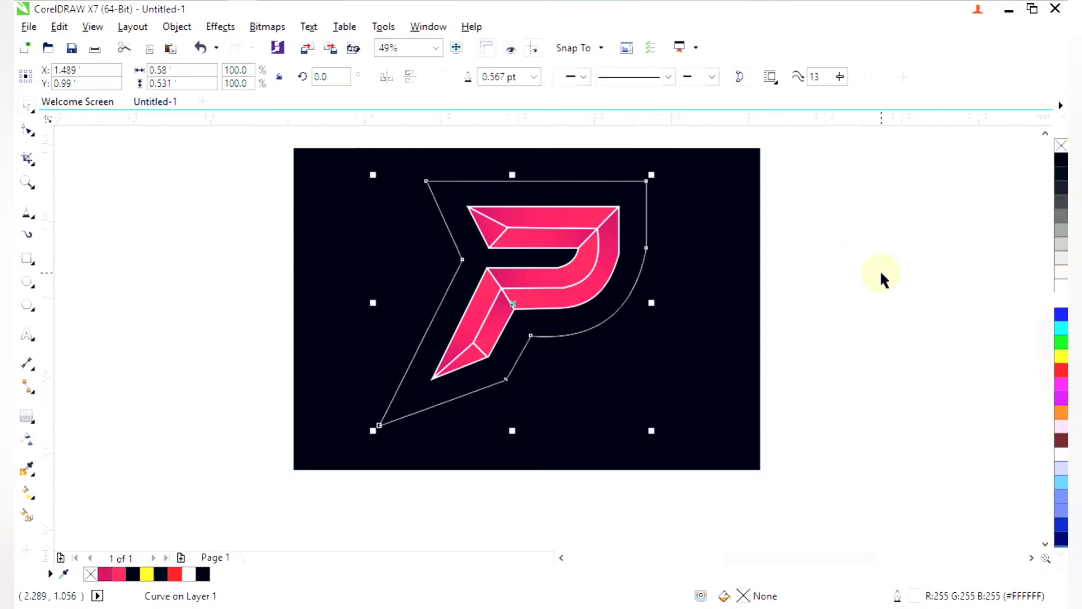
Set the white outer curve's outline width to 16 pt.
{"action": "left_click", "coordinate": [538, 76]}
{"action": "left_click", "coordinate": [542, 226]}
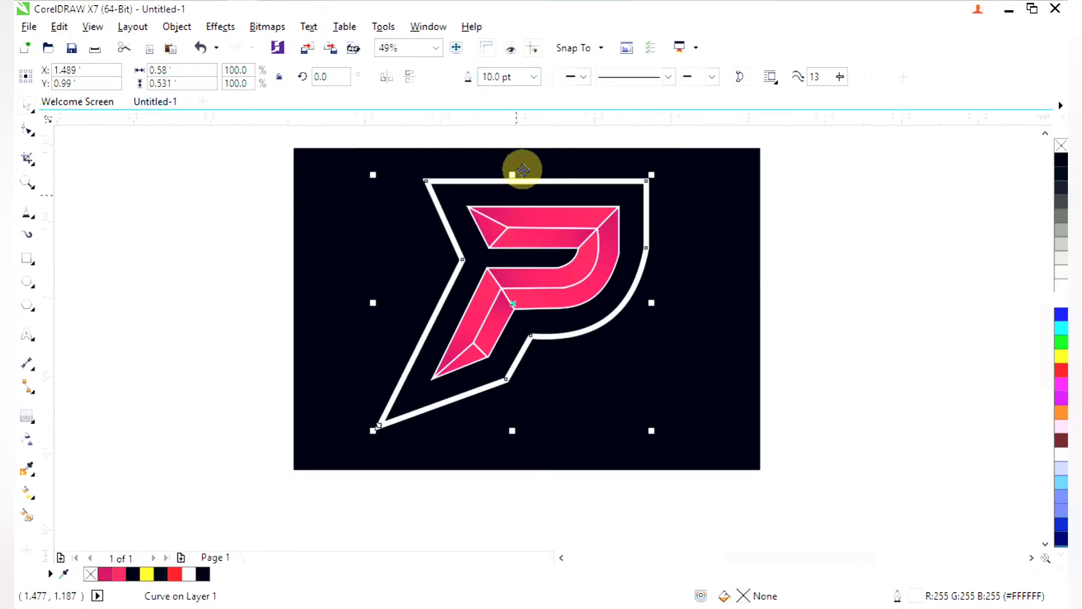
{"action": "left_click", "coordinate": [533, 77]}
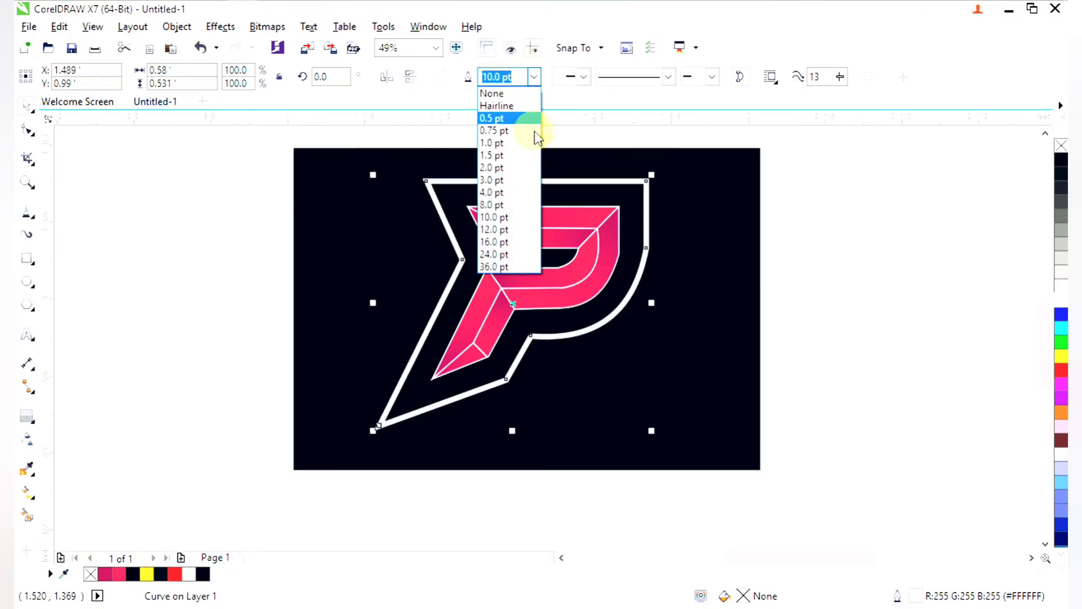
{"action": "left_click", "coordinate": [515, 217]}
{"action": "left_click", "coordinate": [536, 76]}
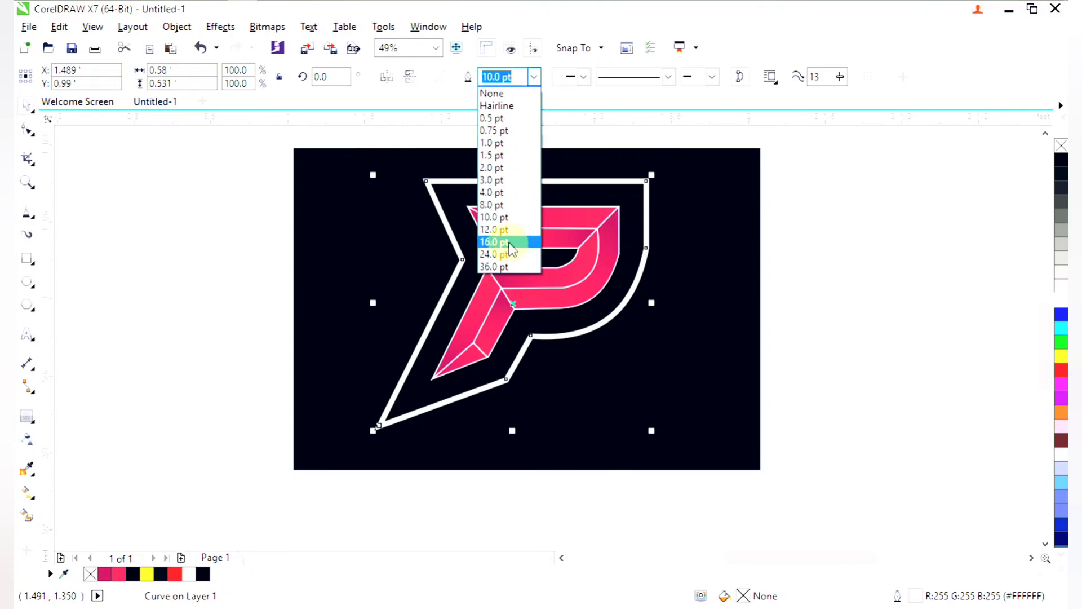
{"action": "left_click", "coordinate": [496, 242]}
{"action": "left_click", "coordinate": [797, 384]}
{"action": "key", "text": "F3"}
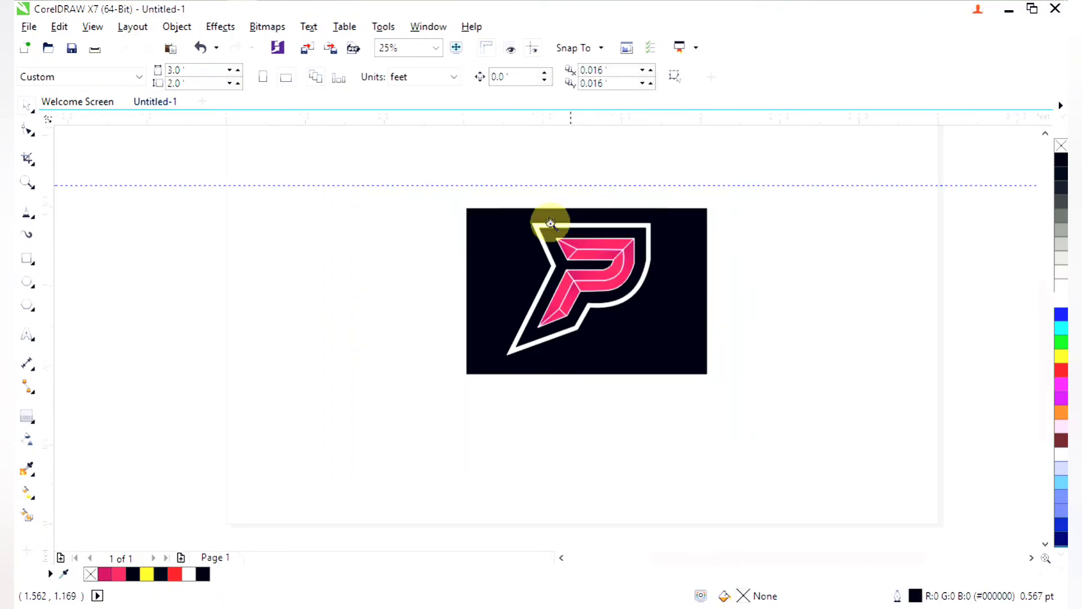
Use Smart Fill to create a yellow shape in the area between the letter and the white outer outline.
{"action": "key", "text": "F2"}
{"action": "left_click_drag", "start_coordinate": [449, 176], "coordinate": [716, 381]}
{"action": "key", "text": "F2"}
{"action": "left_click_drag", "start_coordinate": [361, 137], "coordinate": [726, 543]}
{"action": "left_click", "coordinate": [30, 493]}
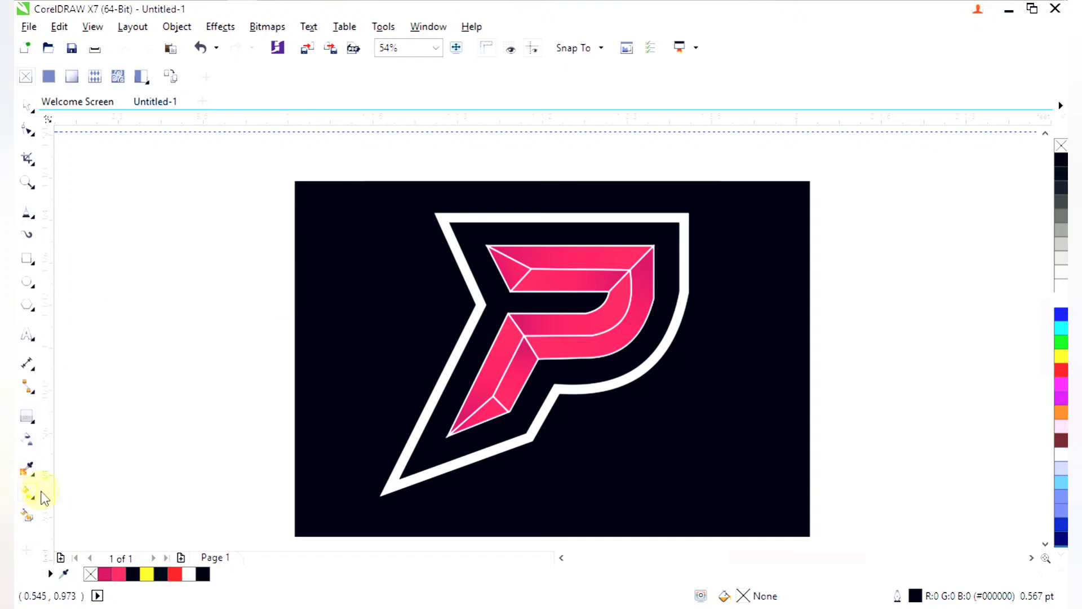
{"action": "left_click", "coordinate": [24, 514]}
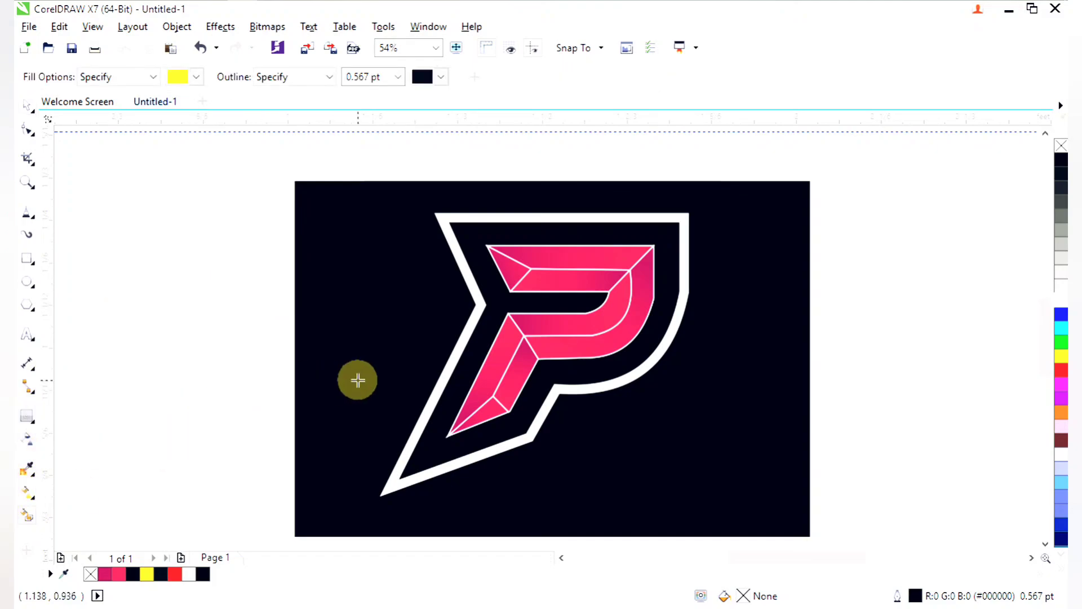
{"action": "left_click", "coordinate": [444, 446]}
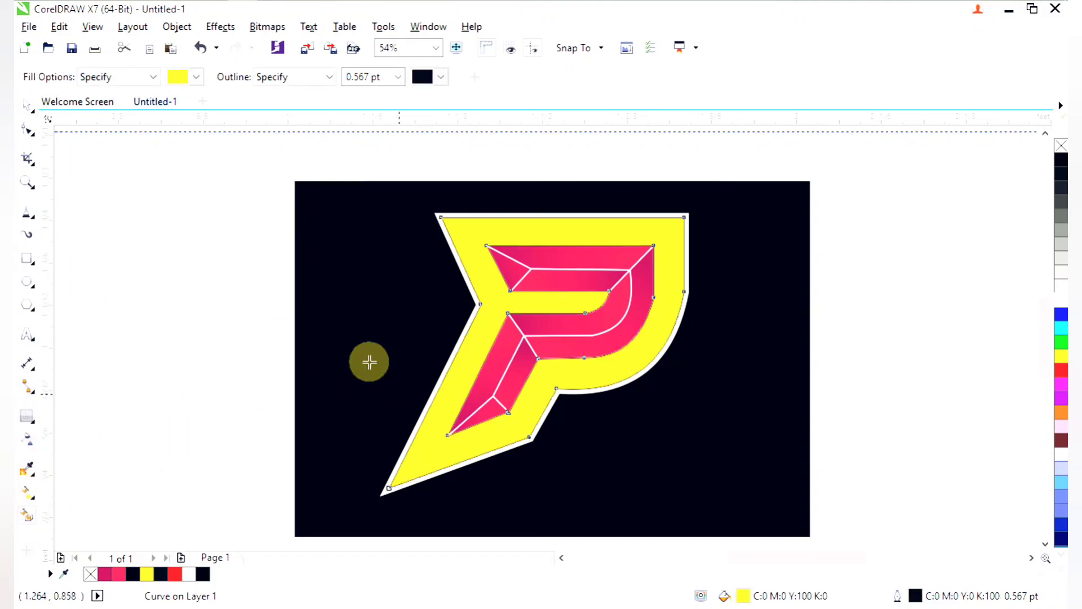
Recolour the new yellow shape around the letter grey (#666666) and remove its outline.
{"action": "left_click", "coordinate": [29, 109]}
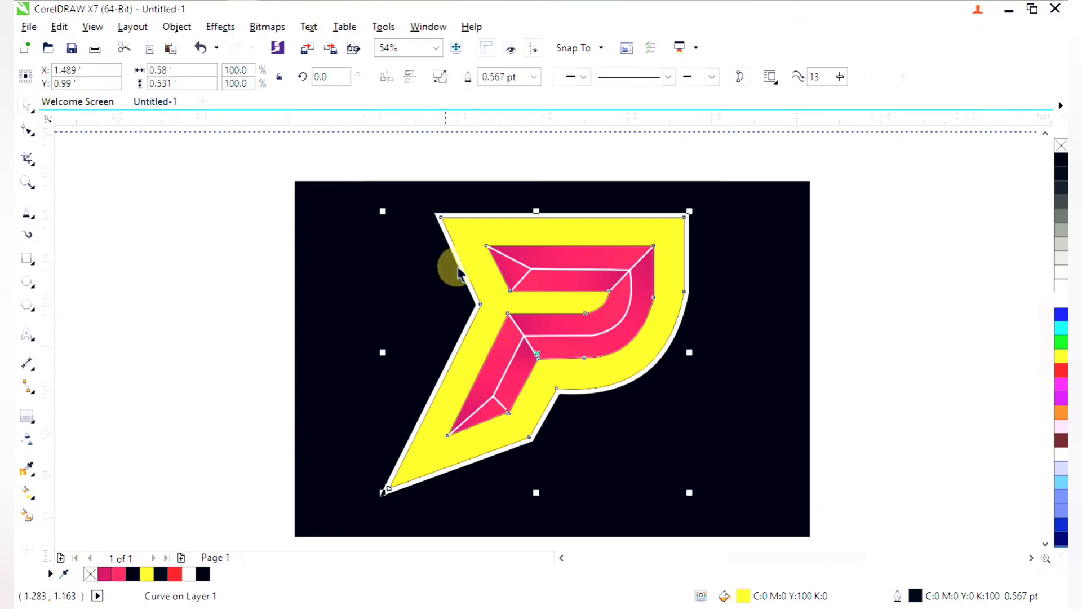
{"action": "left_click", "coordinate": [1062, 219]}
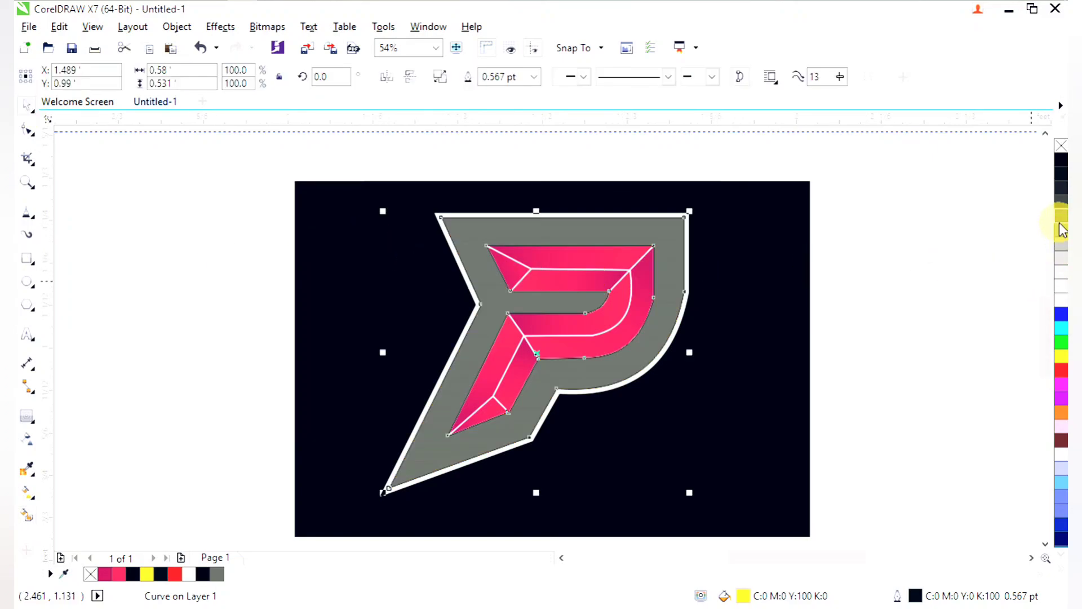
{"action": "right_click", "coordinate": [1062, 146]}
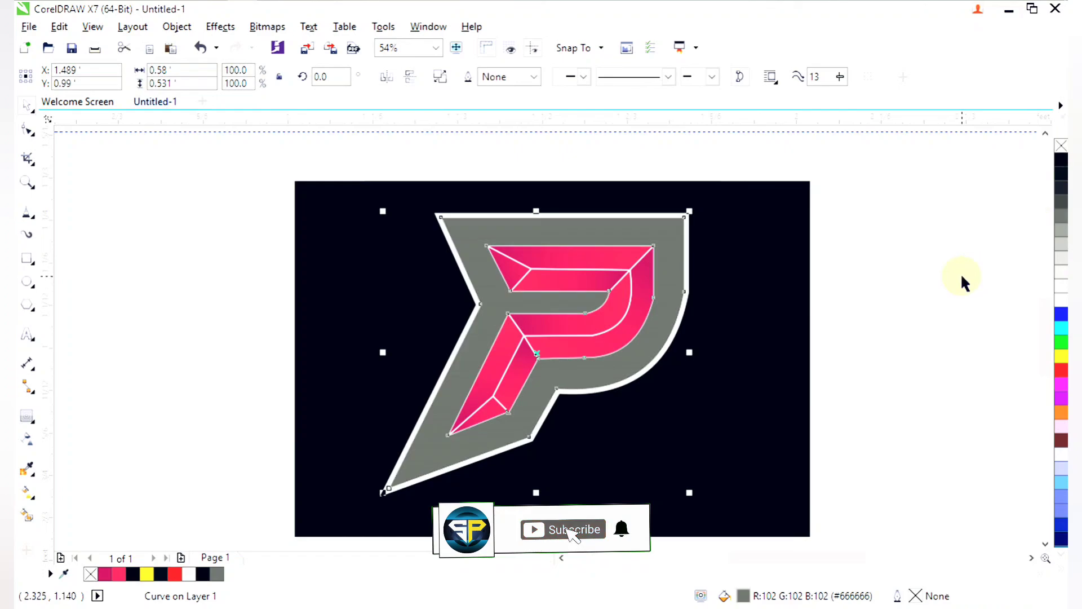
{"action": "left_click", "coordinate": [868, 317]}
{"action": "scroll", "coordinate": [851, 315], "scroll_direction": "down", "scroll_amount": 3}
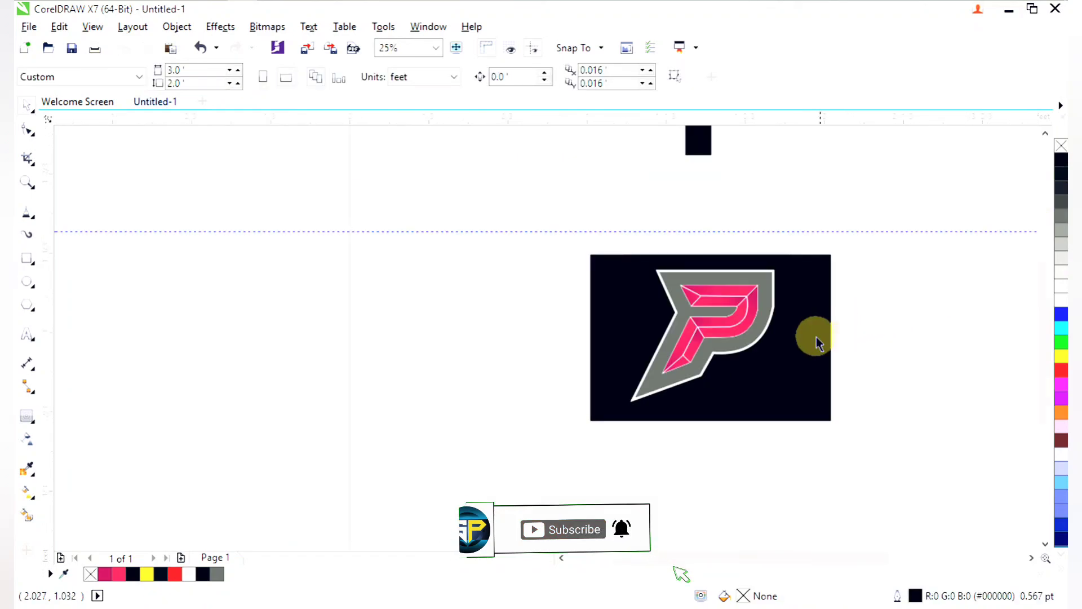
{"action": "left_click_drag", "start_coordinate": [603, 242], "coordinate": [817, 416]}
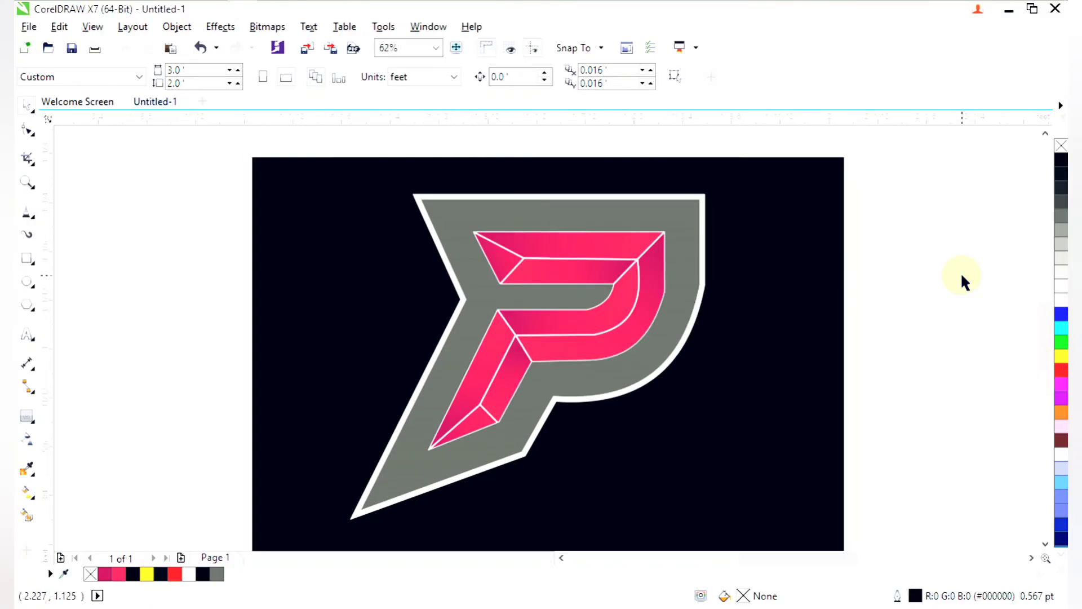